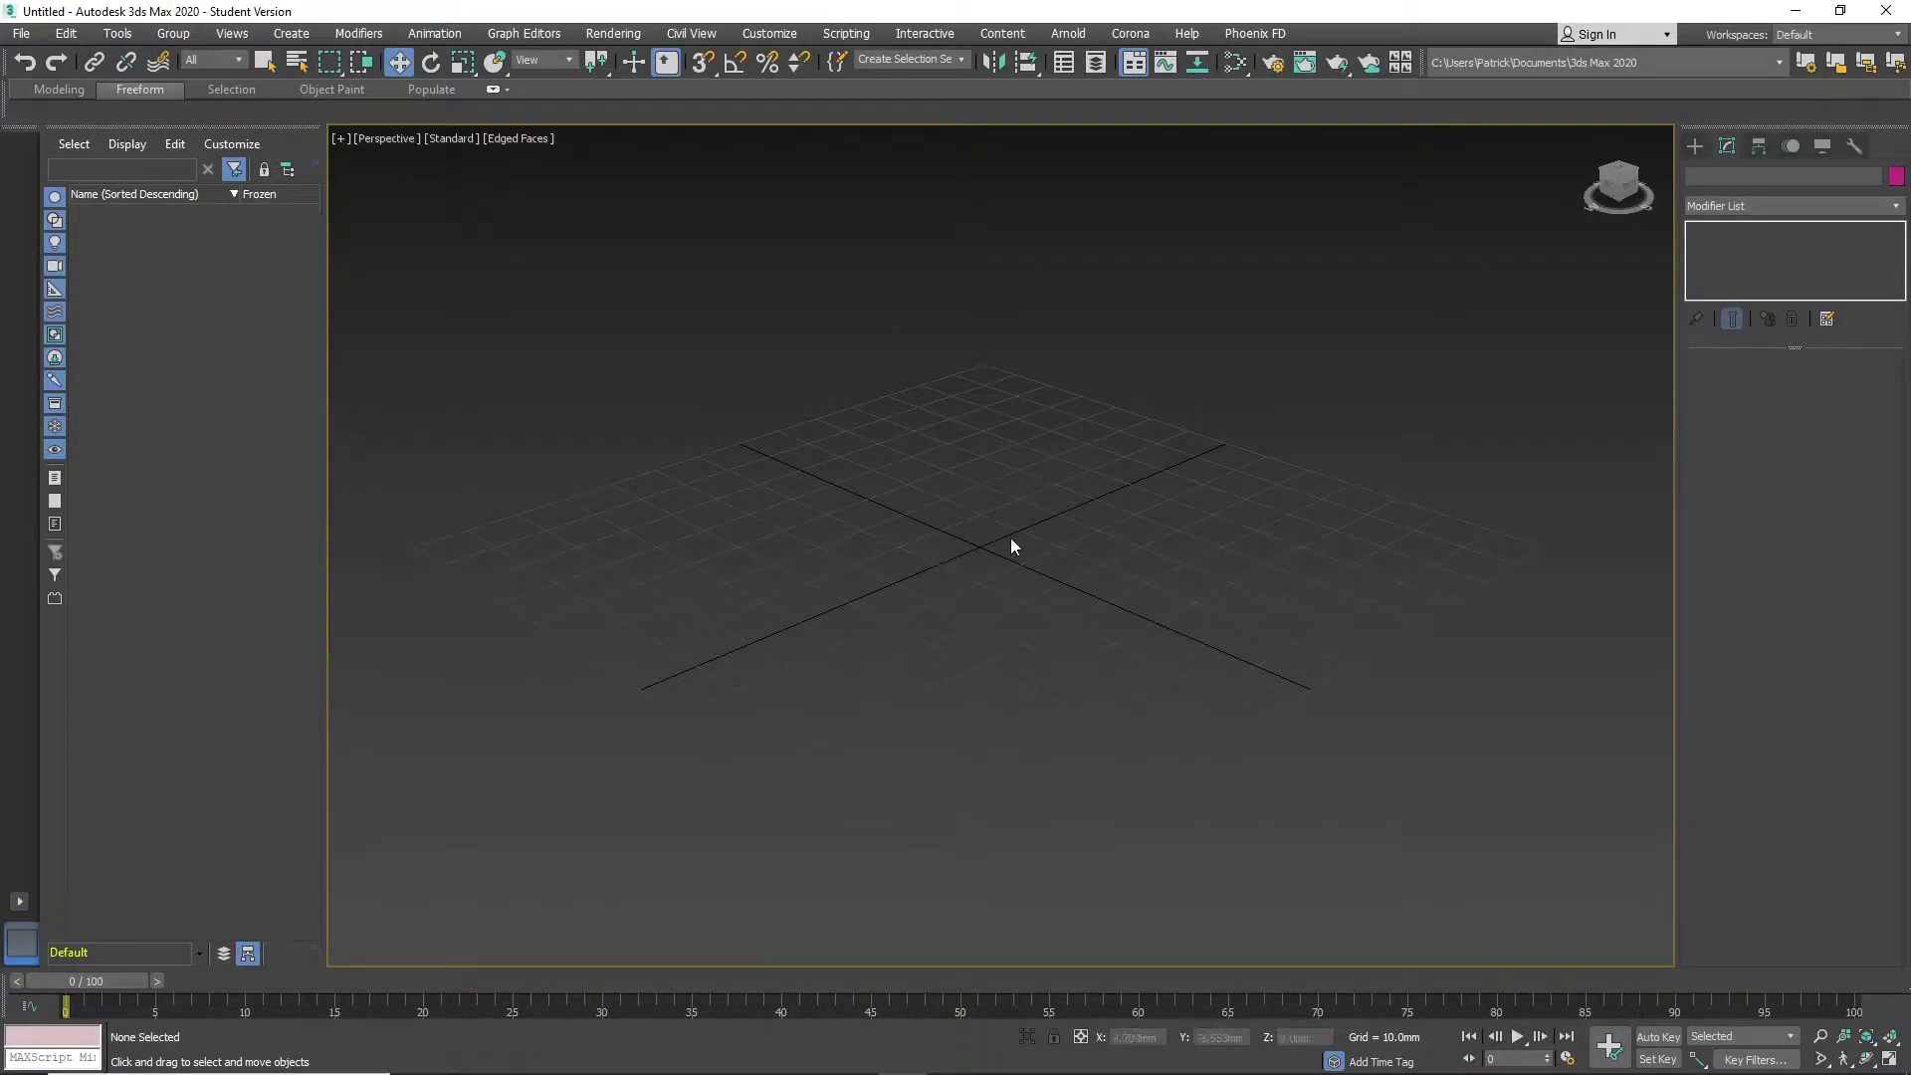
# Create a GeoSphere at the grid centre with 1 segment and Smooth turned off
pyautogui.click(1695, 147)
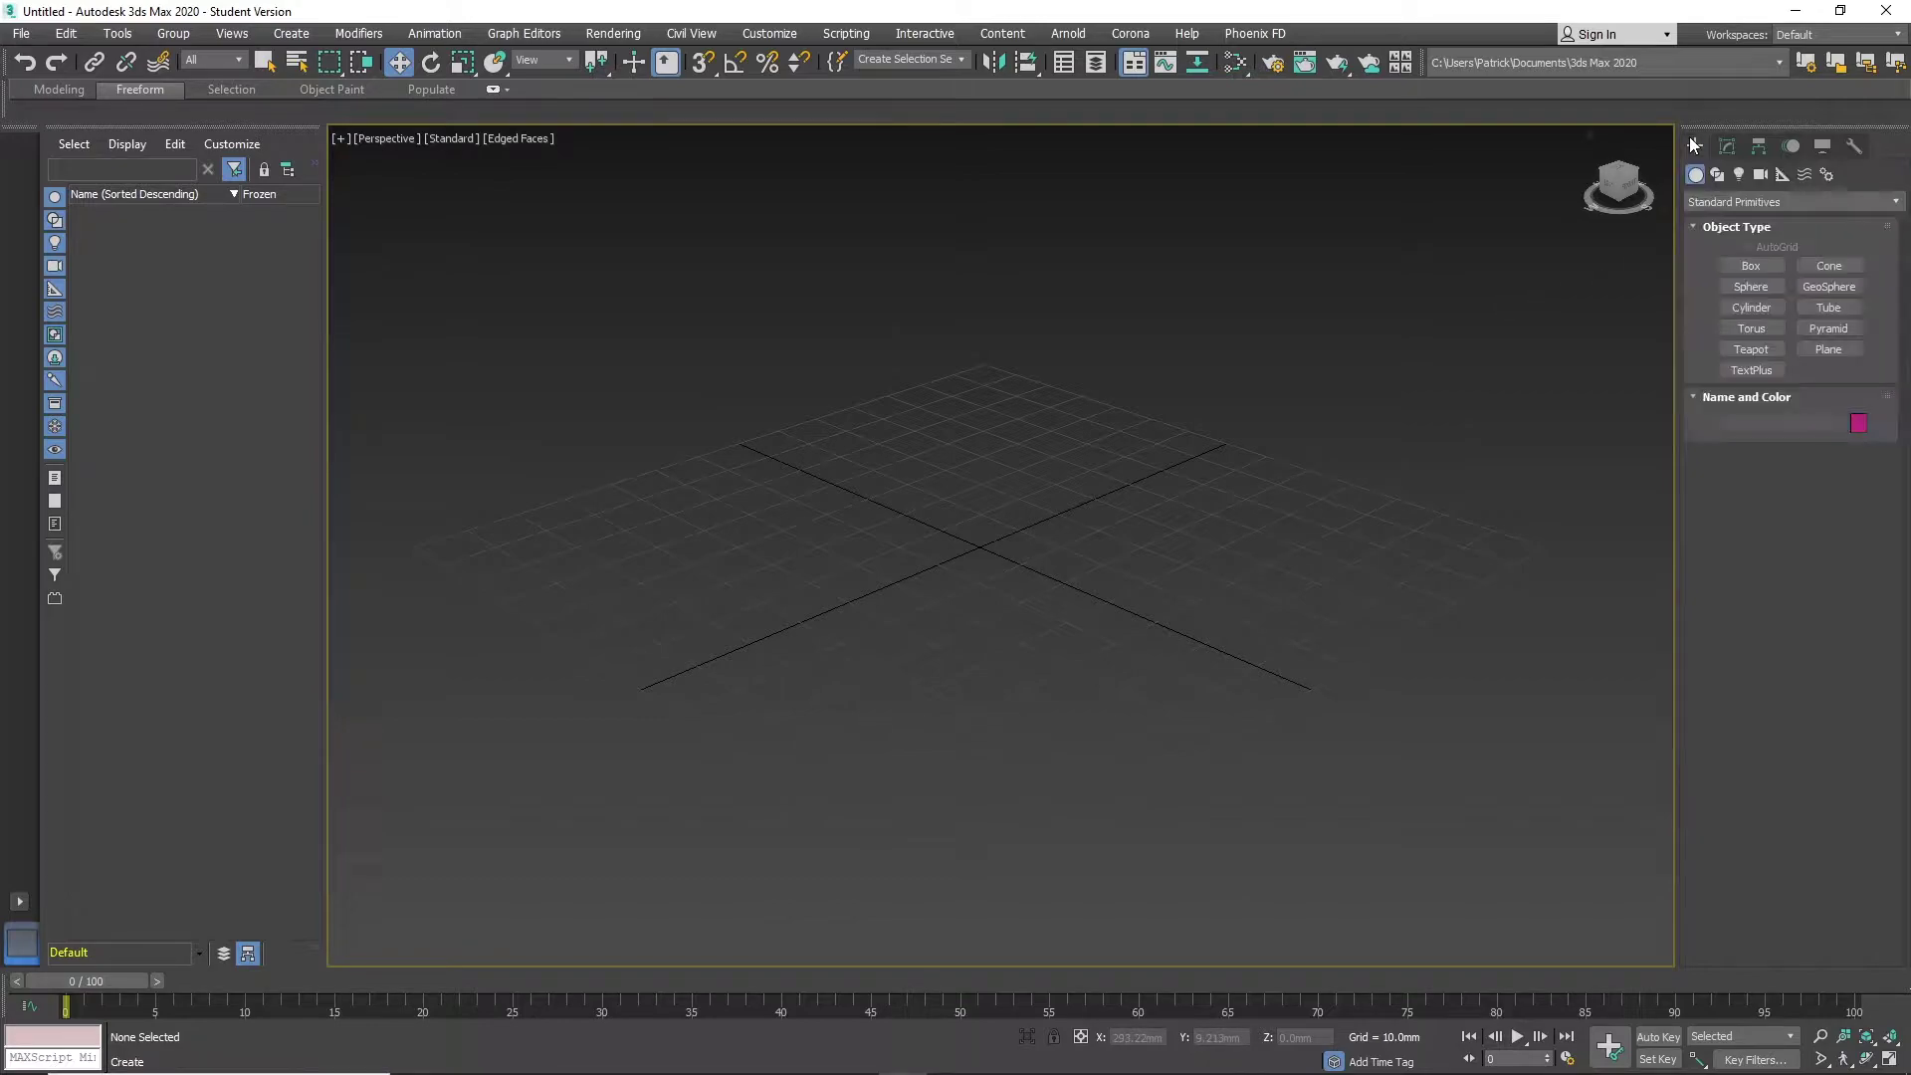
pyautogui.click(1830, 287)
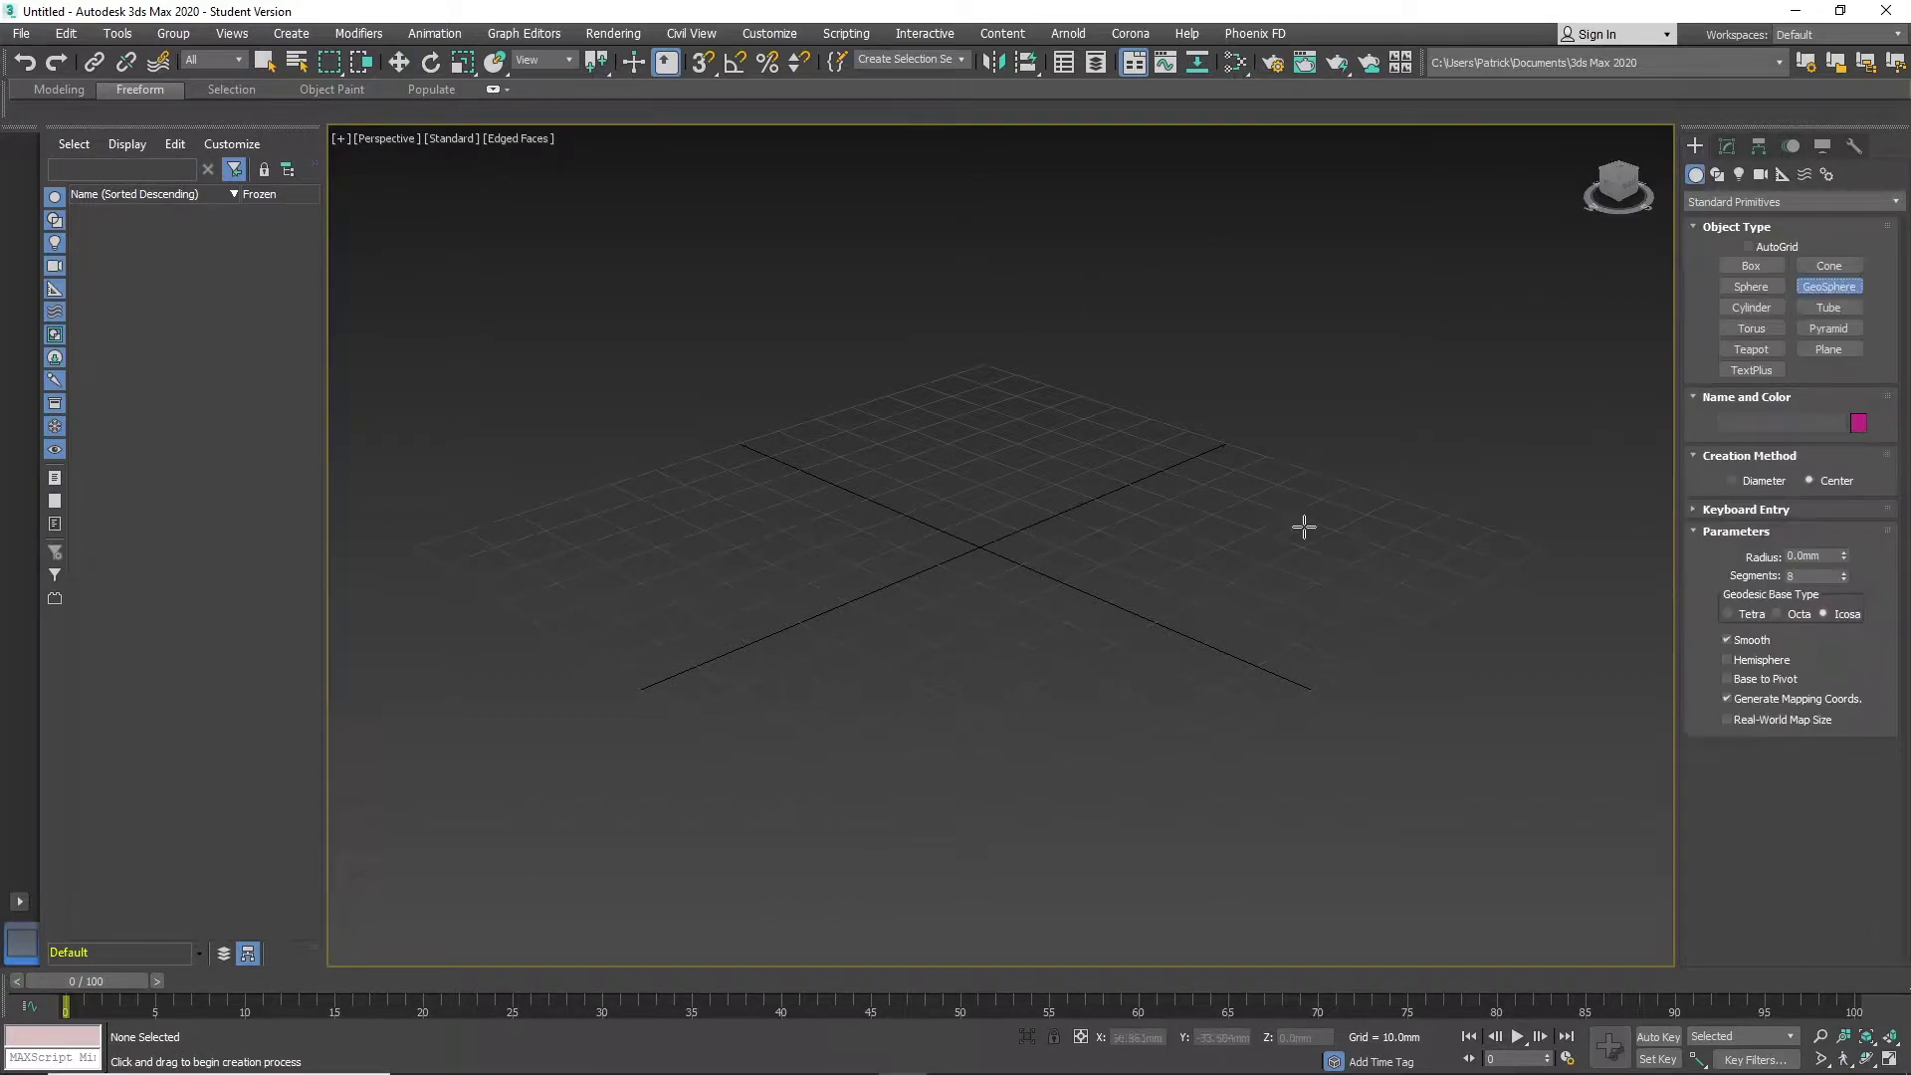
pyautogui.moveTo(976, 547); pyautogui.dragTo(1083, 629)
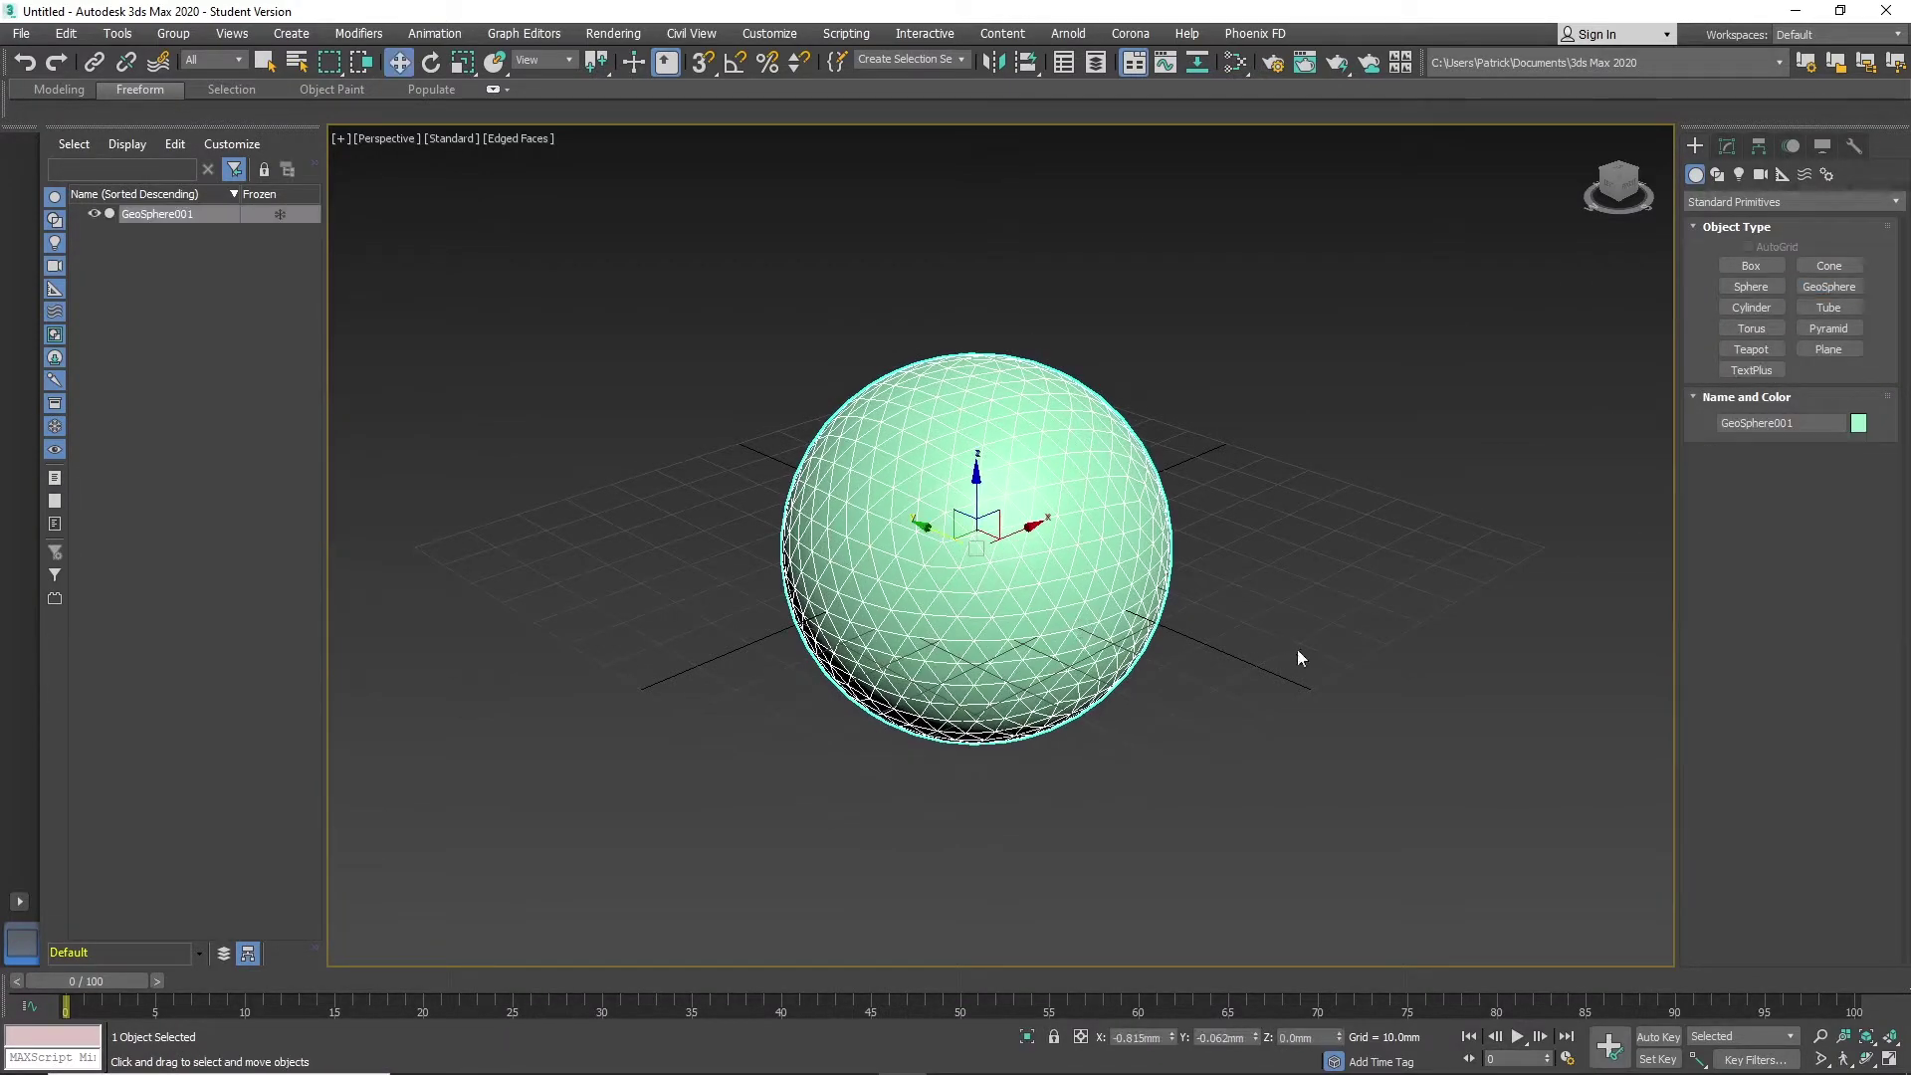
pyautogui.click(1726, 149)
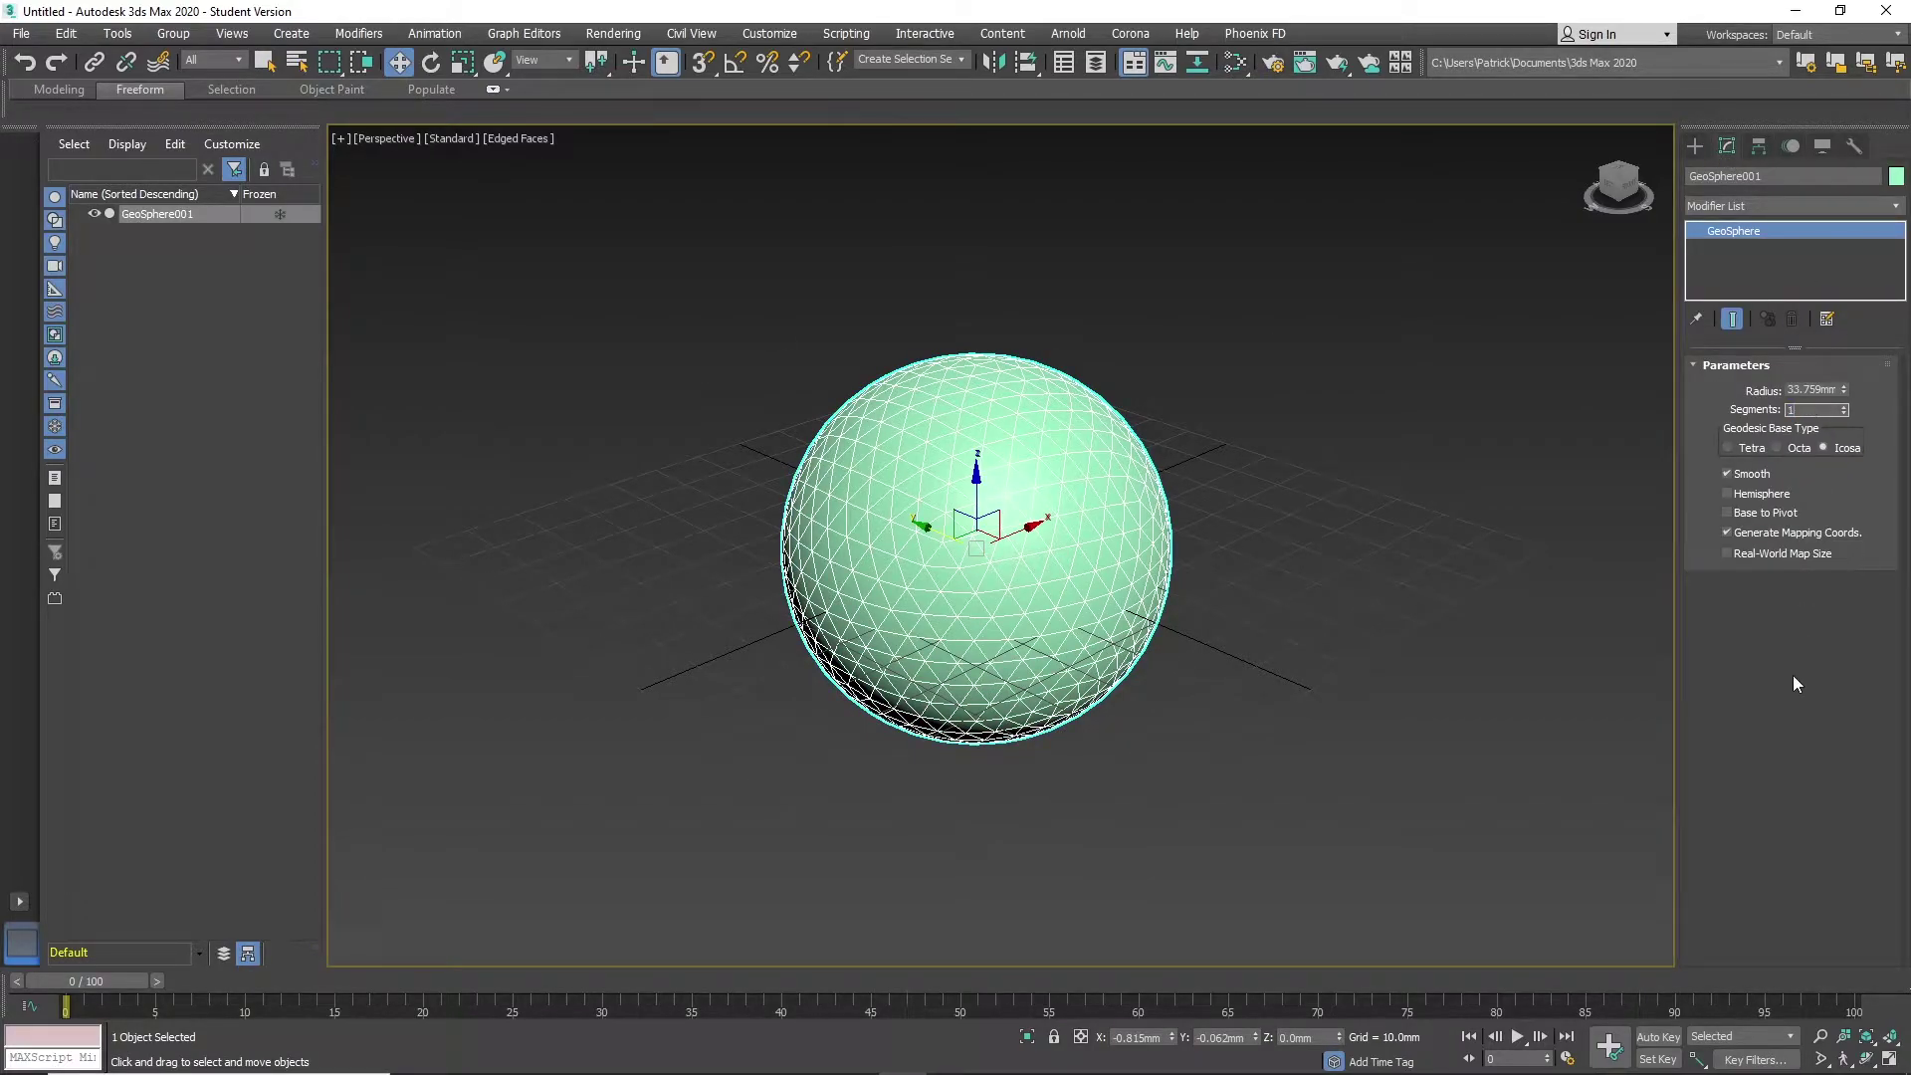
pyautogui.press('Return')
pyautogui.click(1730, 476)
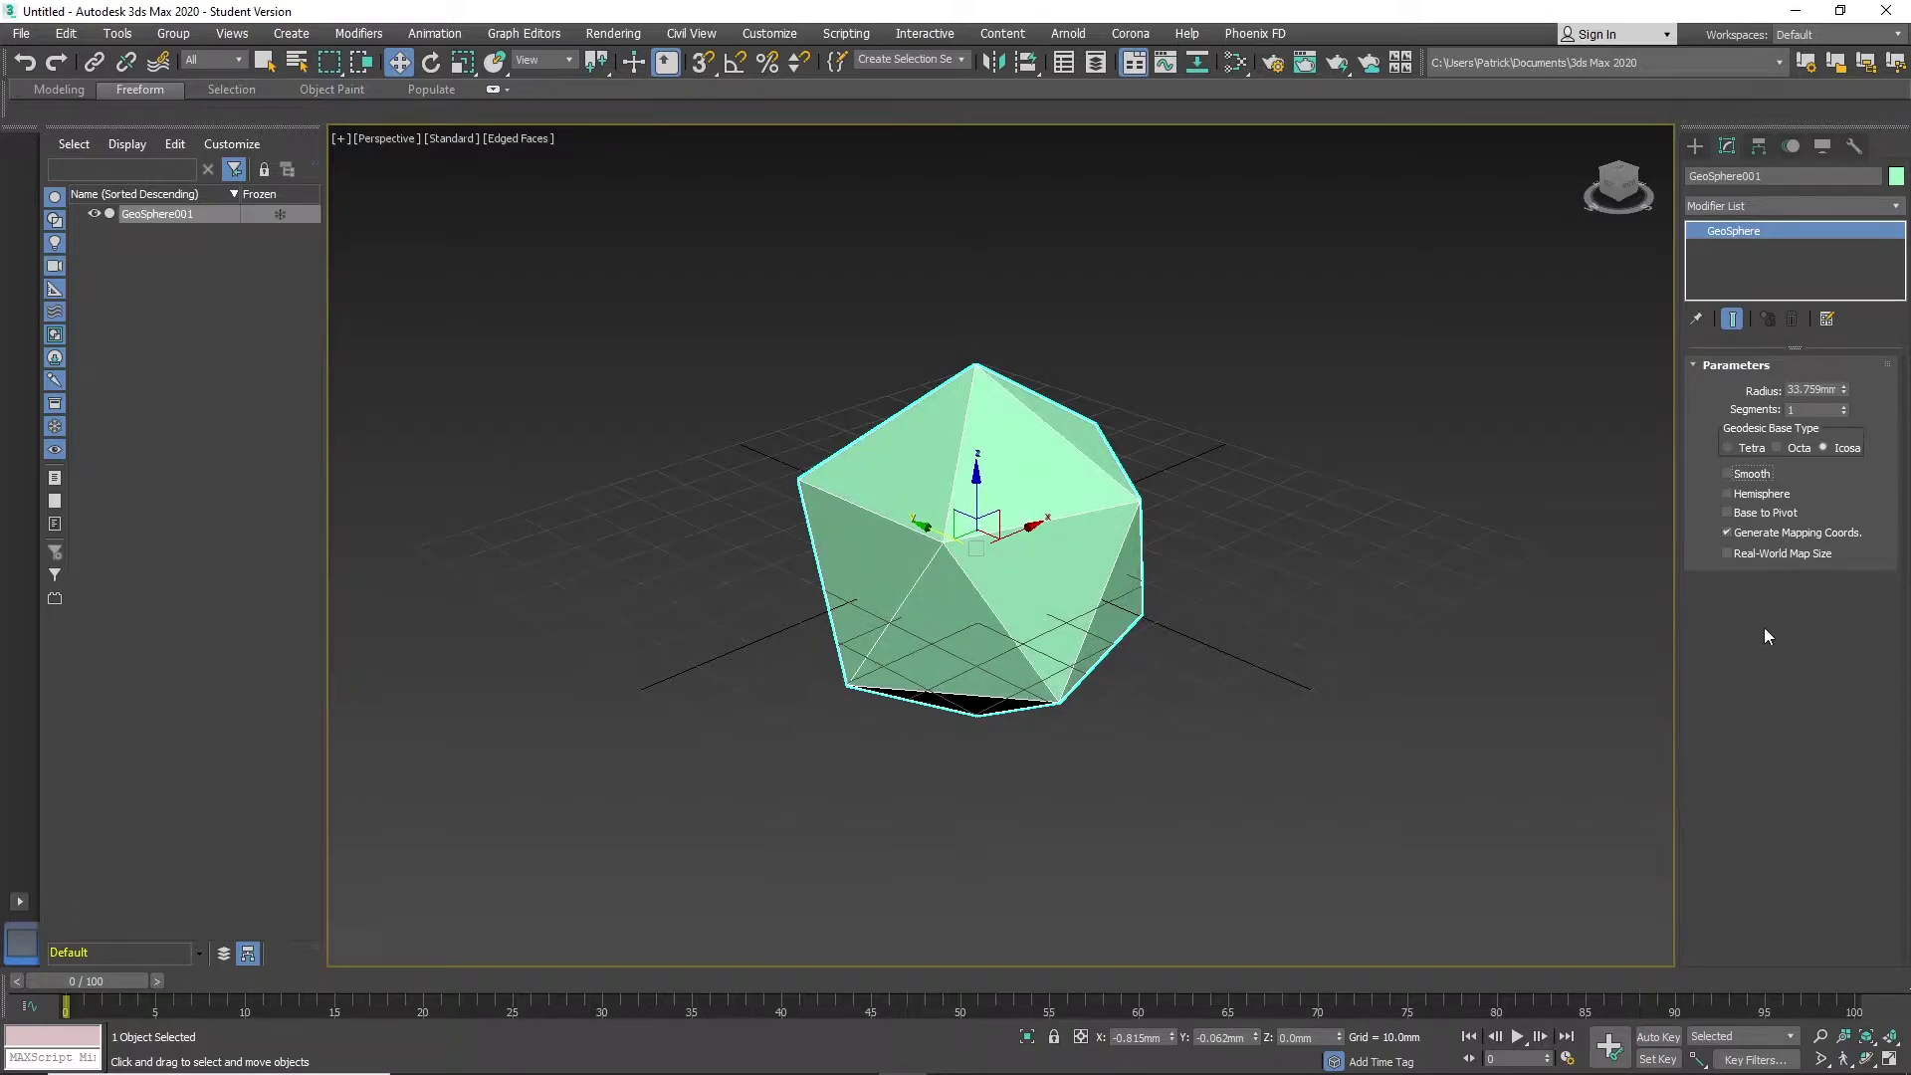
pyautogui.click(1711, 204)
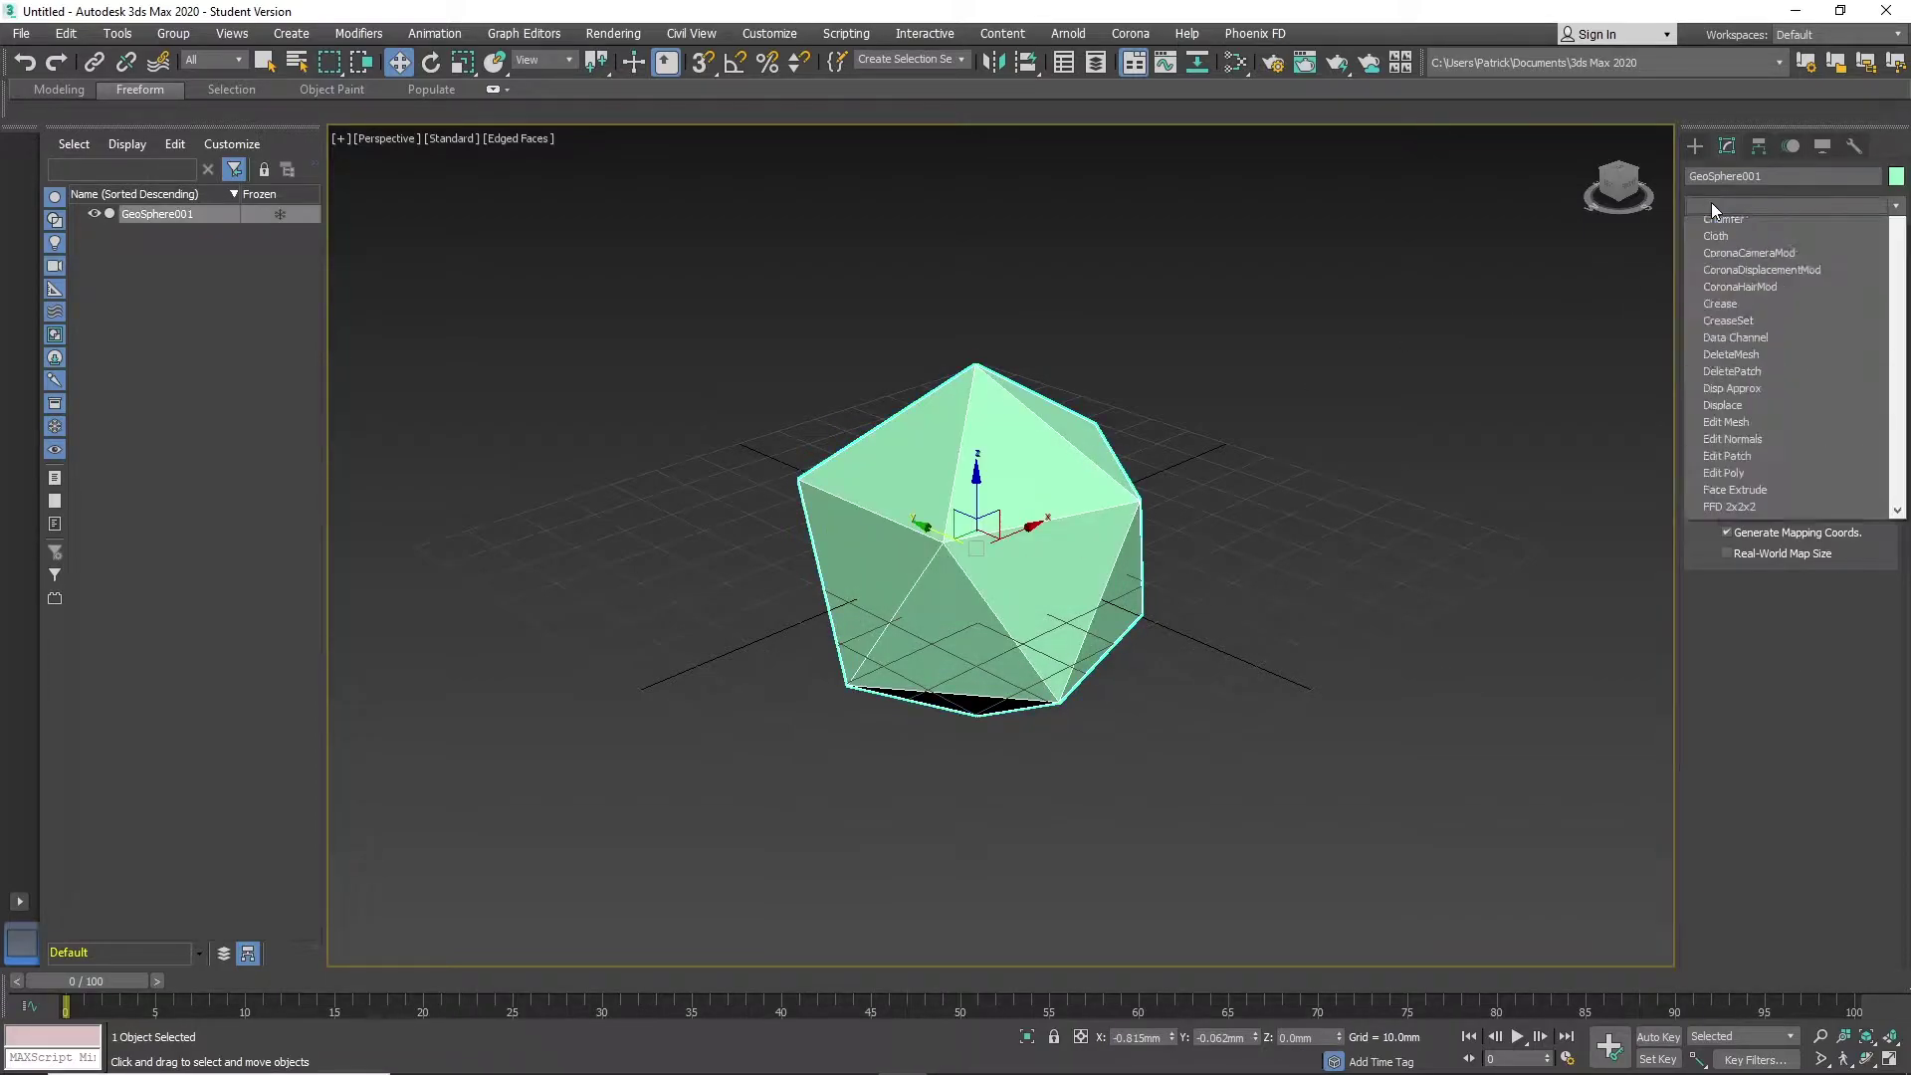
pyautogui.click(1711, 201)
# Convert the geosphere to Editable Poly and add a Noise modifier
pyautogui.rightClick(1040, 525)
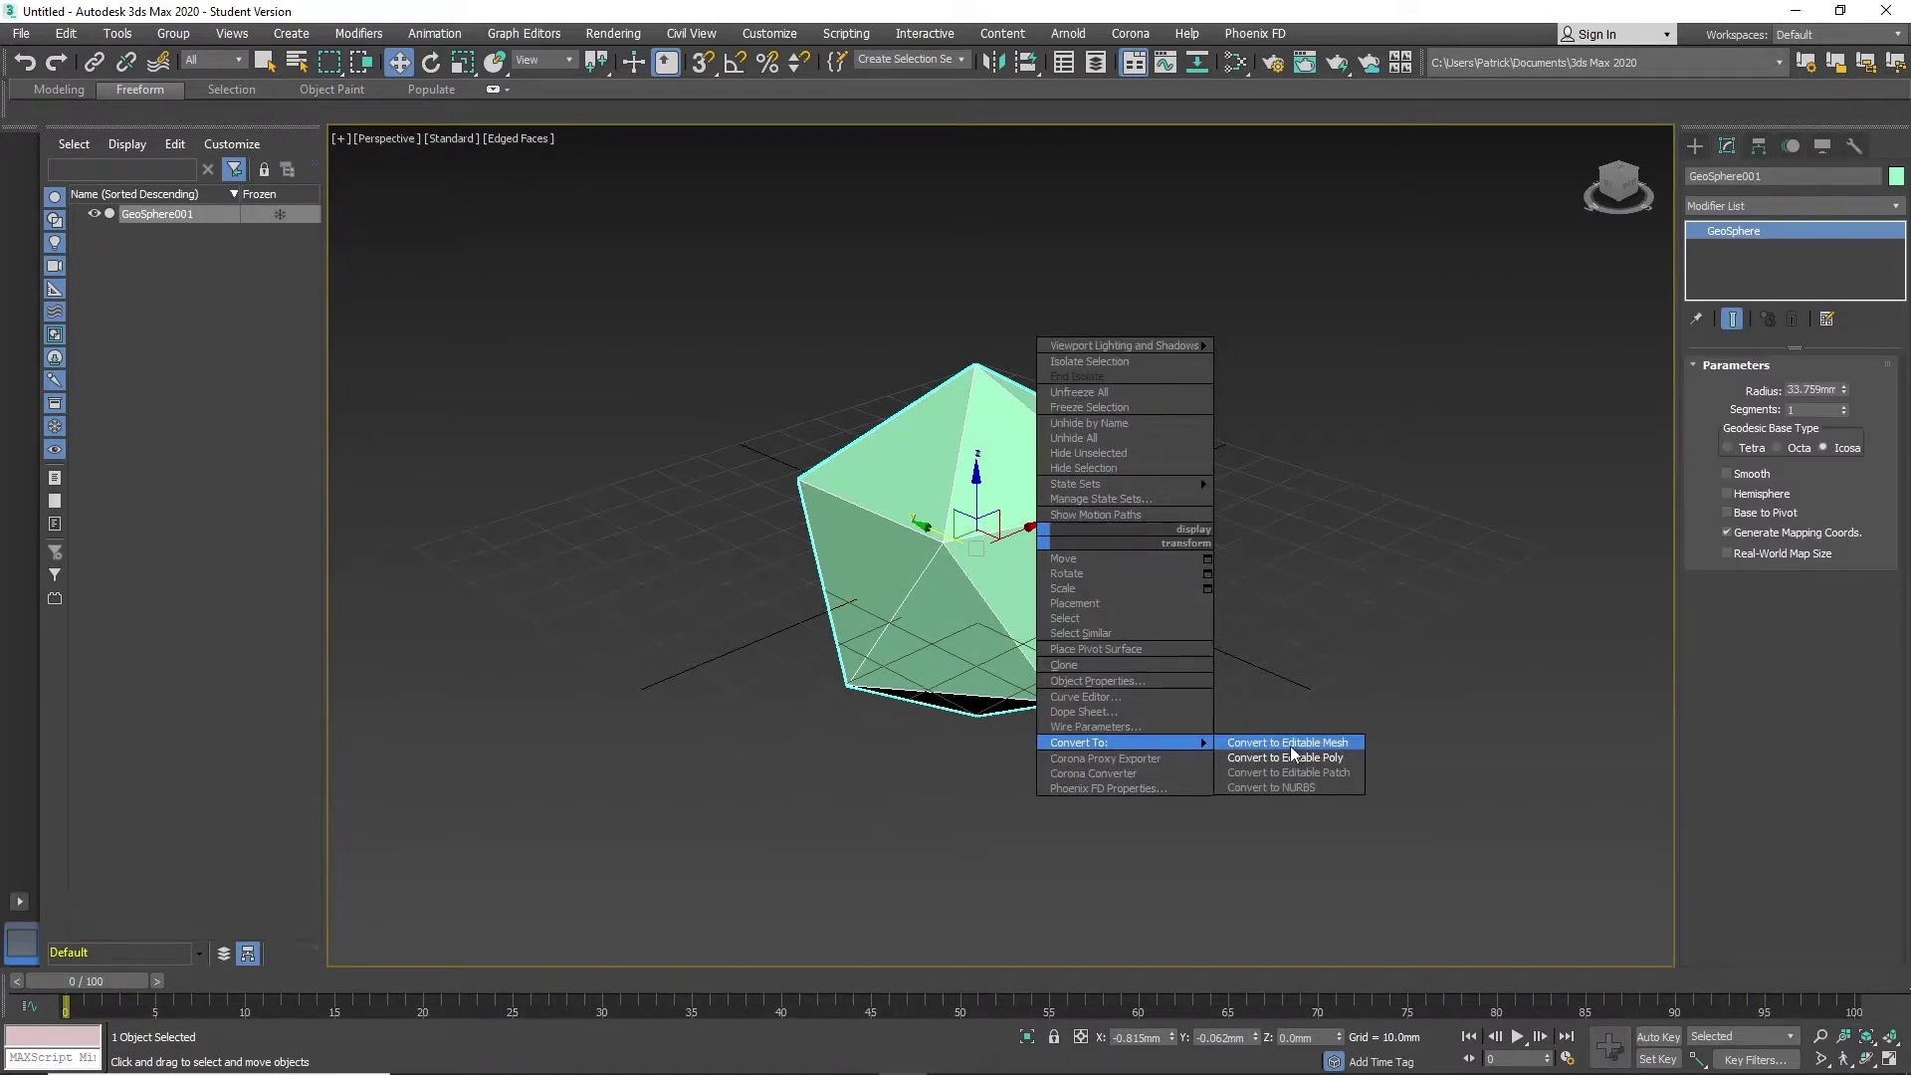
pyautogui.click(1294, 759)
pyautogui.click(1023, 530)
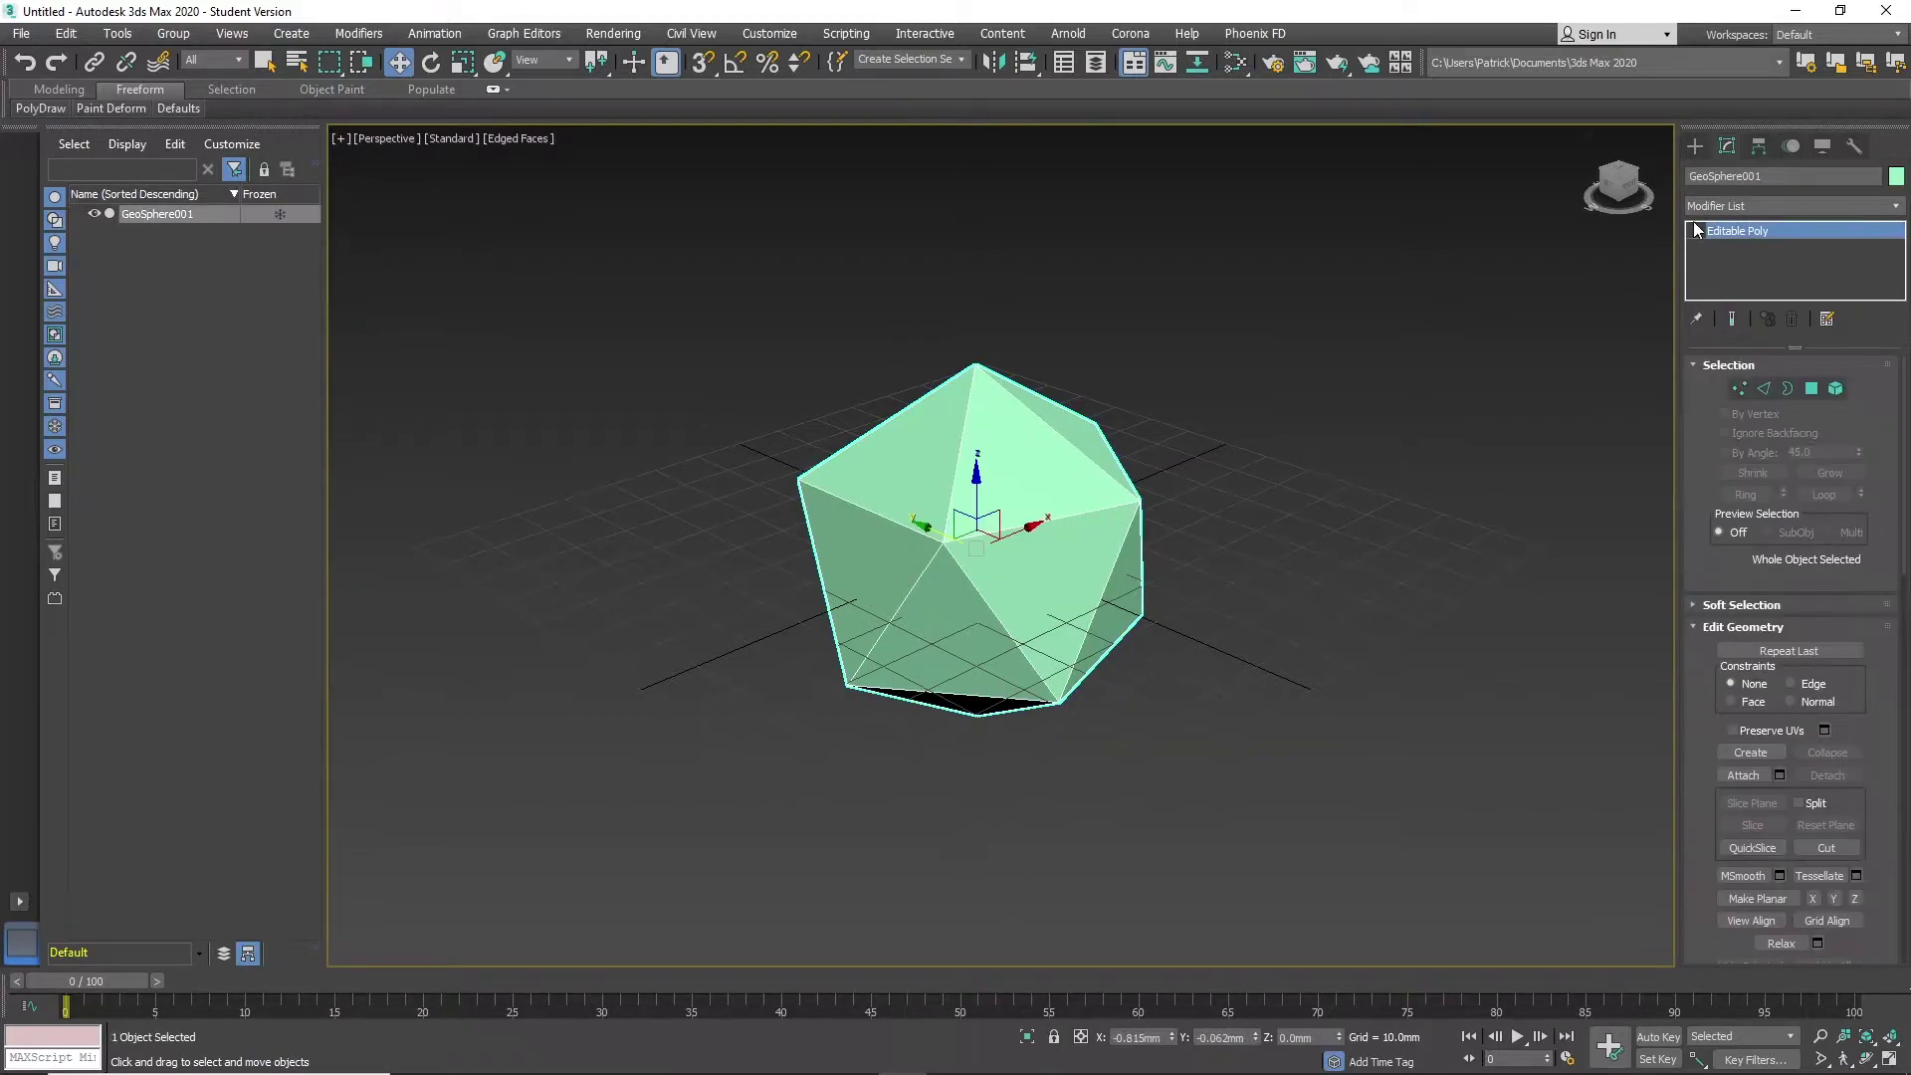
pyautogui.click(1699, 206)
pyautogui.press('n')
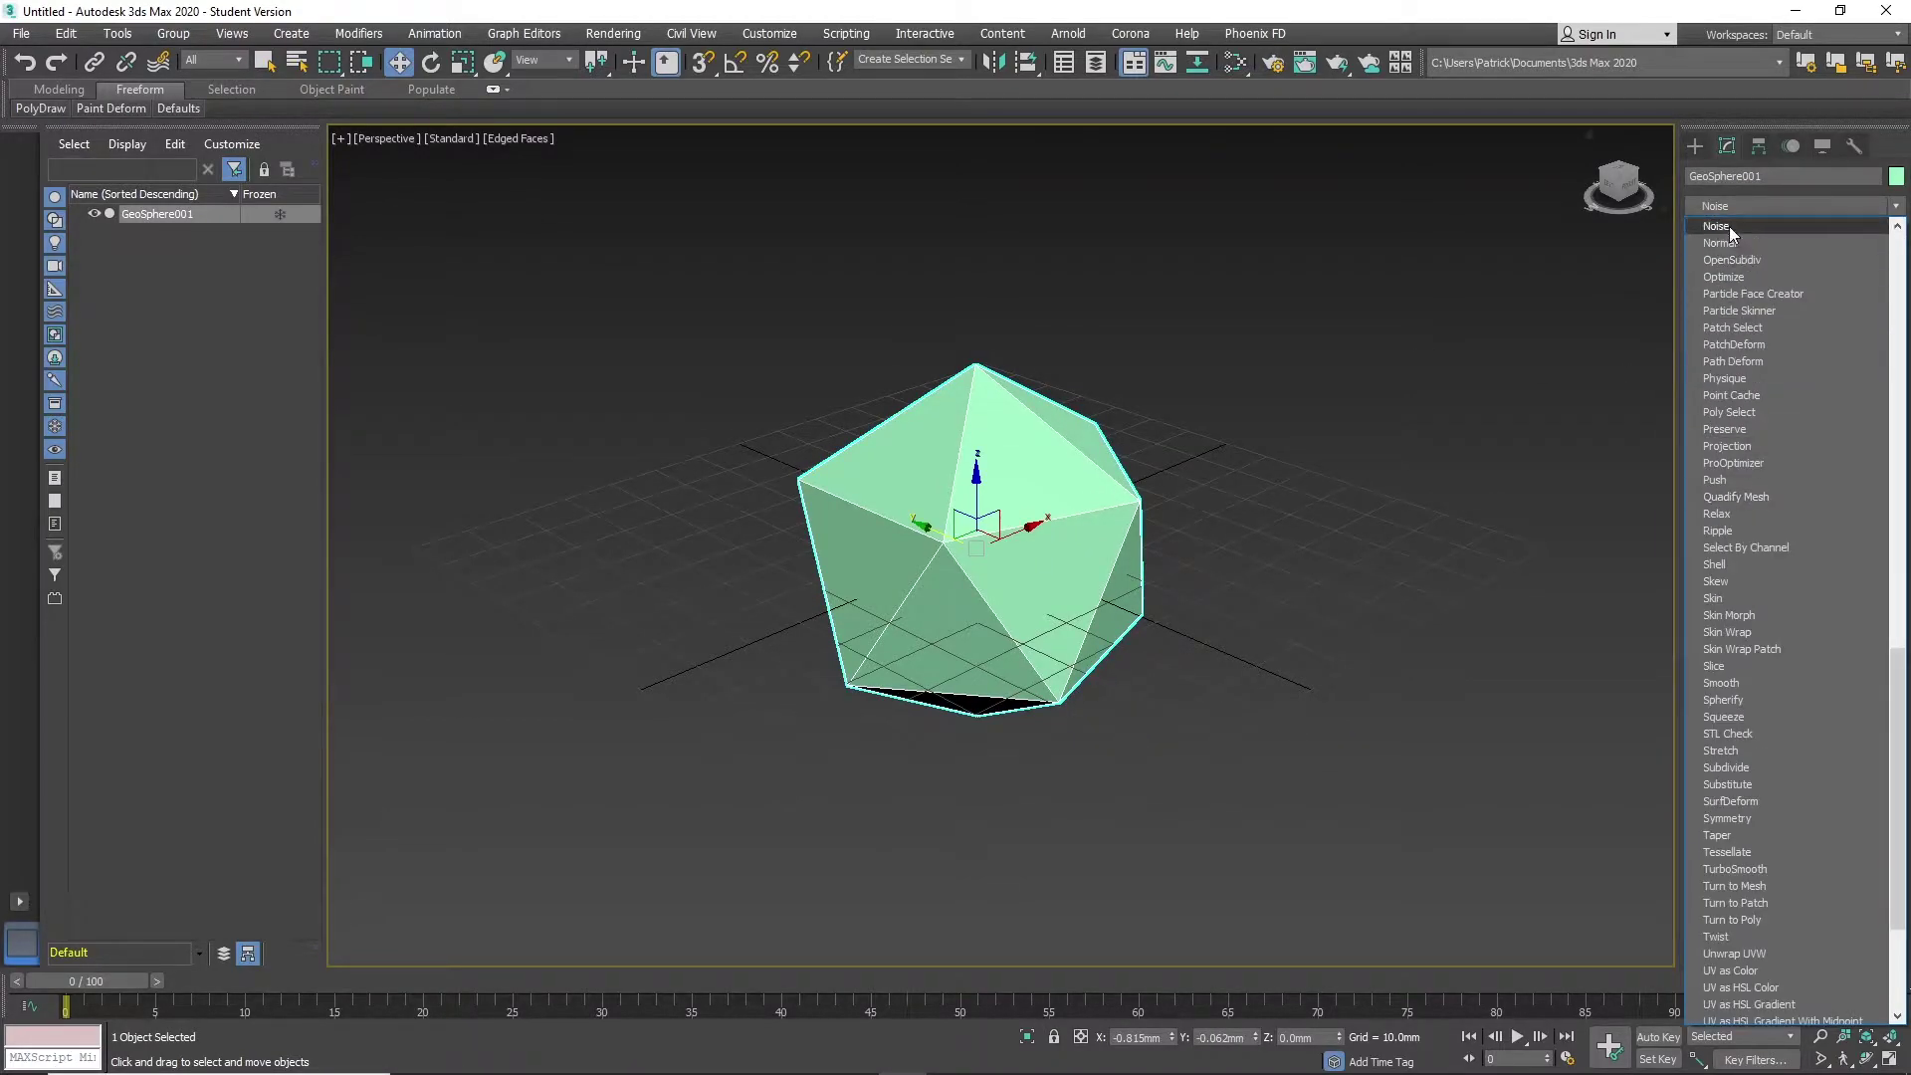
pyautogui.click(1727, 227)
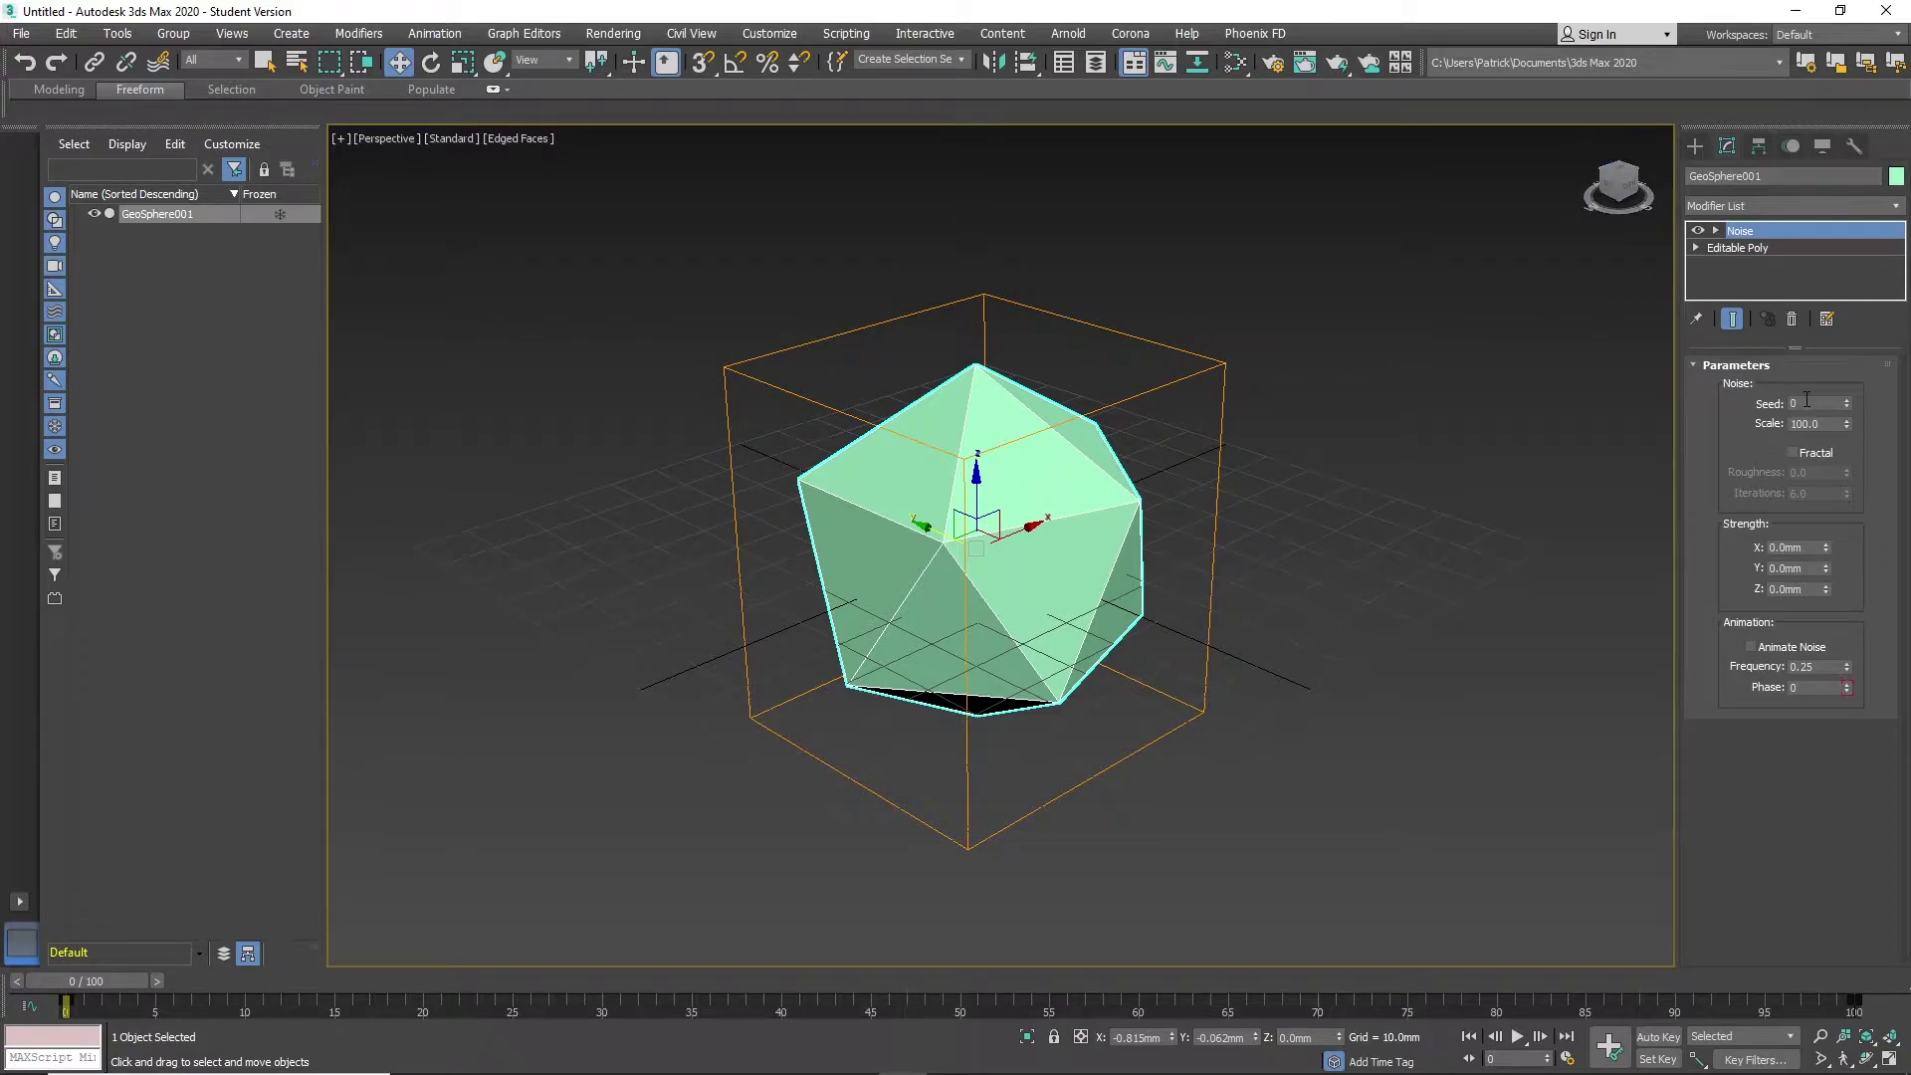
# Make the Noise fractal with roughness 1.0 and X/Y/Z strengths of about 25, 22 and 19 mm
pyautogui.click(1810, 454)
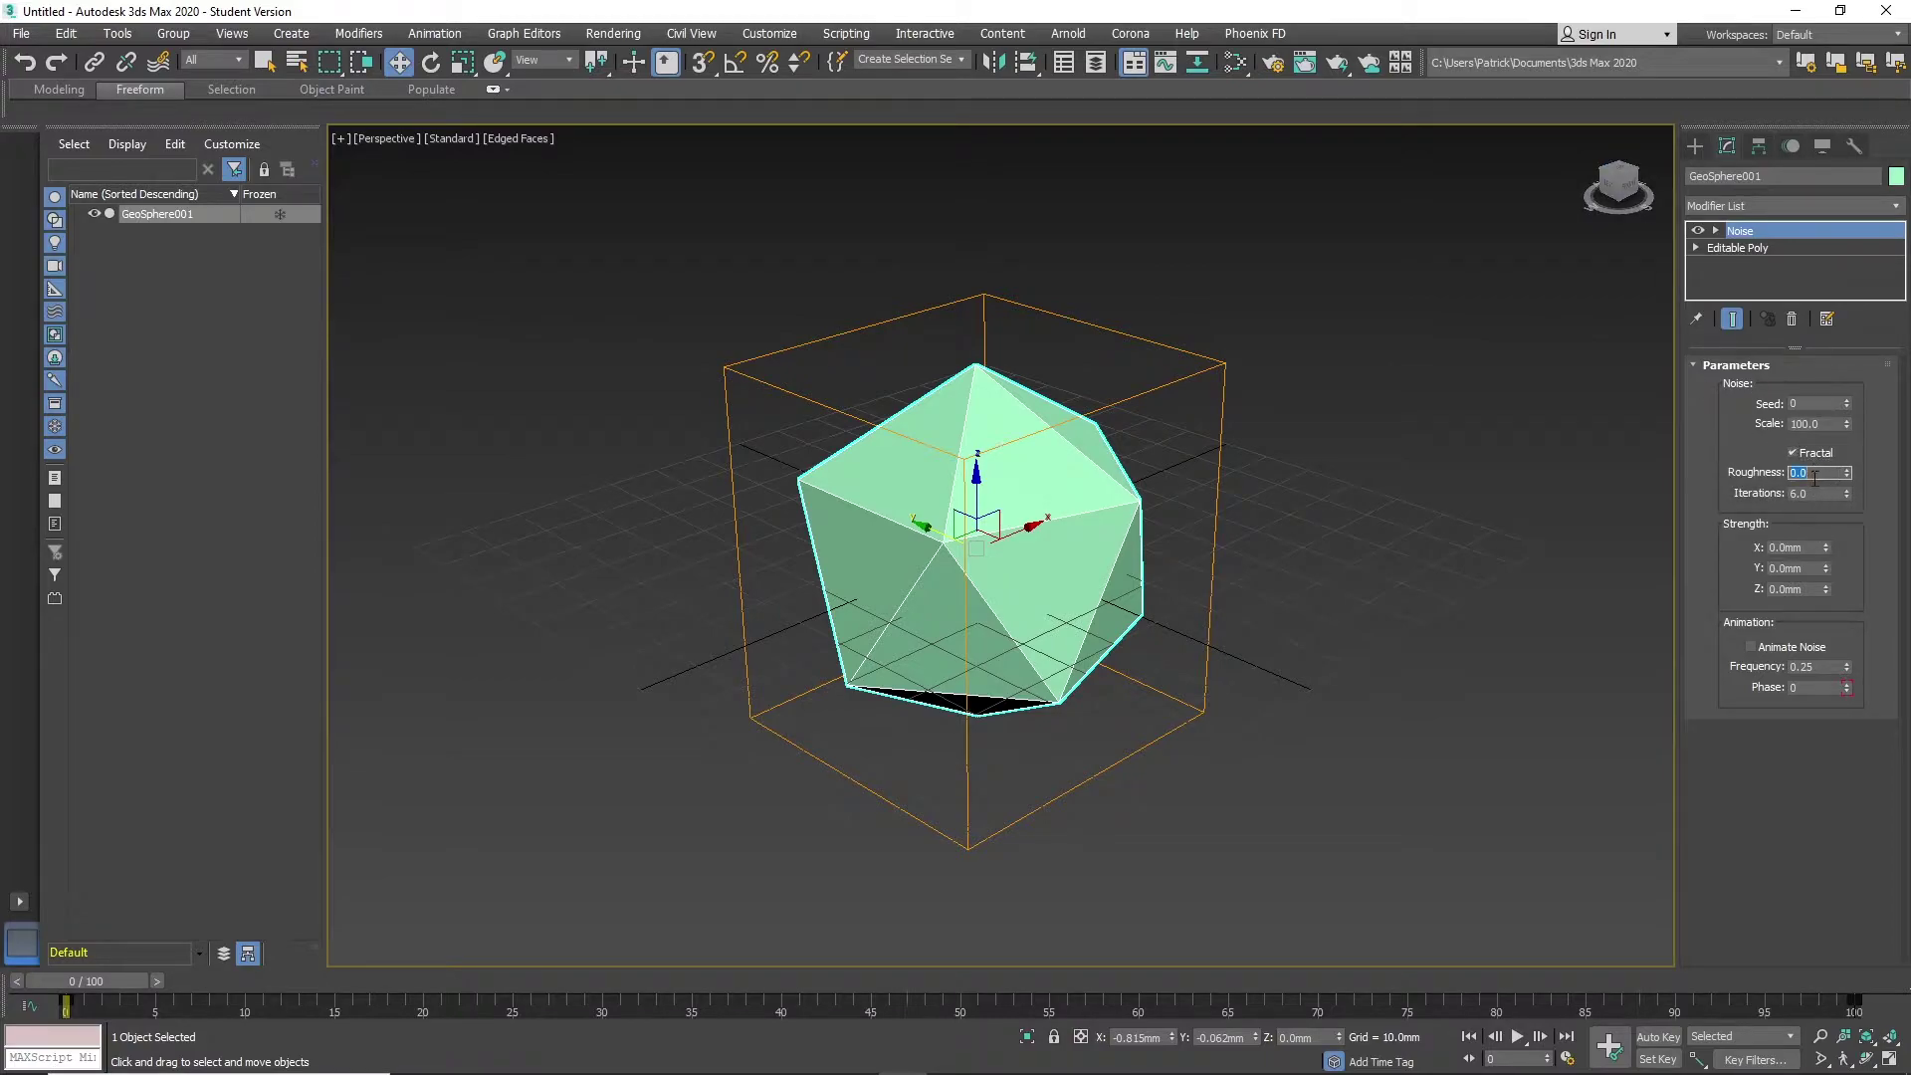
pyautogui.moveTo(1845, 476); pyautogui.dragTo(1844, 448)
pyautogui.moveTo(1828, 545)
pyautogui.mouseDown()
pyautogui.moveTo(1711, 614)
pyautogui.moveTo(1797, 588)
pyautogui.moveTo(1827, 517)
pyautogui.mouseUp()
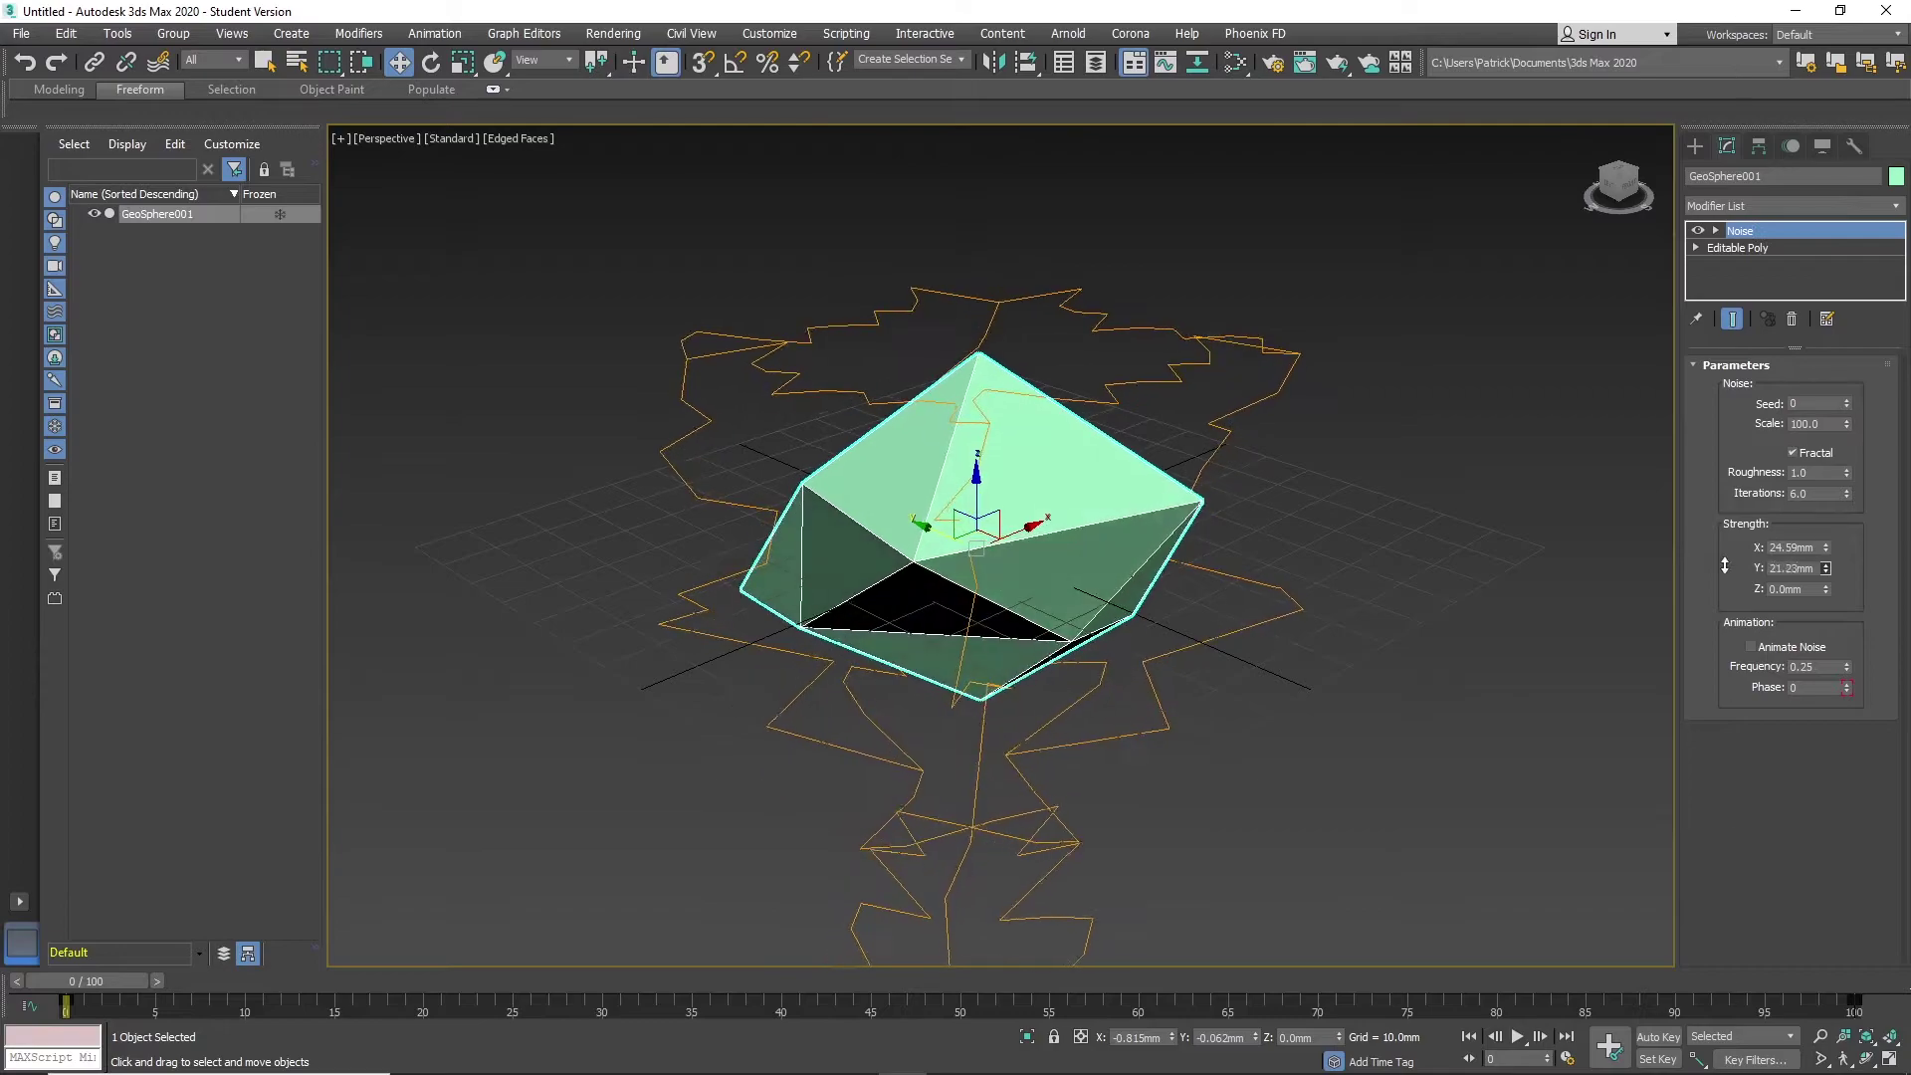
pyautogui.moveTo(1827, 590)
pyautogui.mouseDown()
pyautogui.moveTo(1823, 419)
pyautogui.moveTo(1682, 920)
pyautogui.mouseUp()
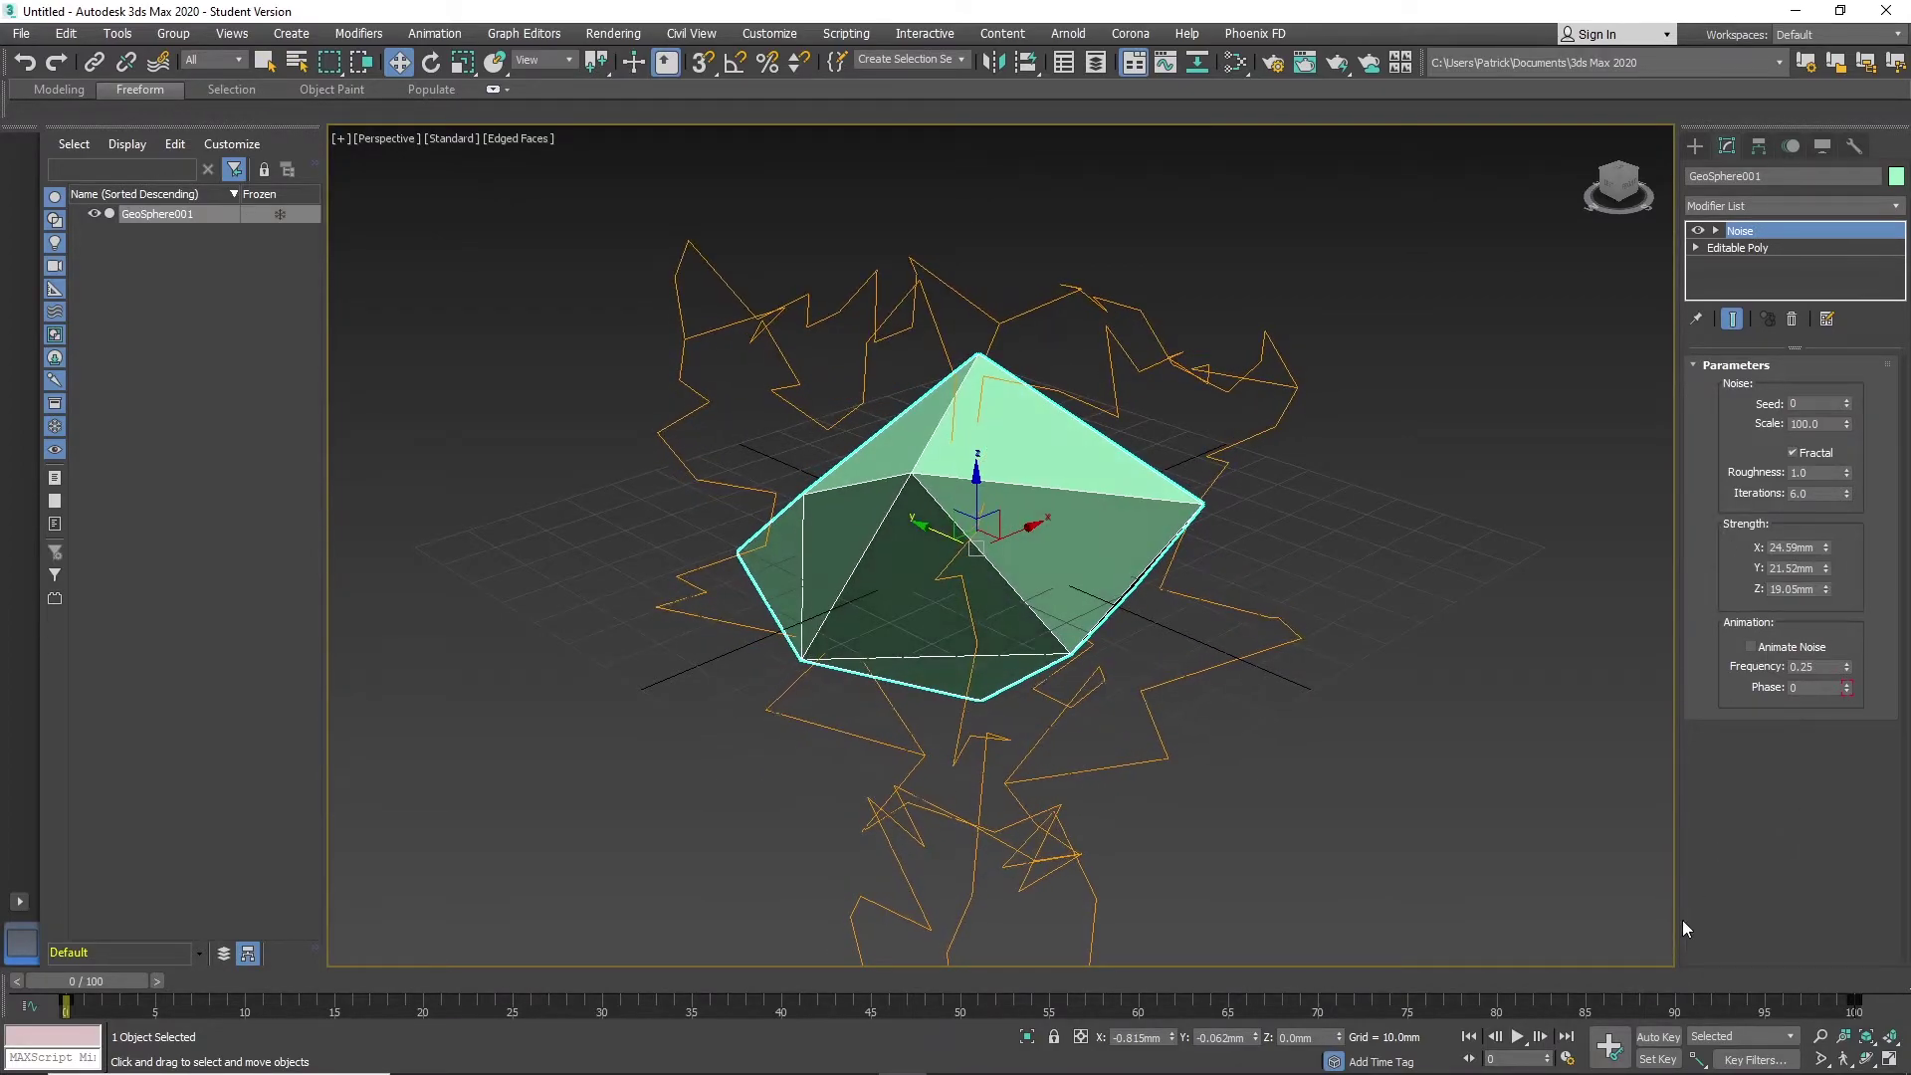
pyautogui.click(1418, 663)
pyautogui.keyDown('alt'); pyautogui.moveTo(1531, 366); pyautogui.dragTo(1473, 418, button='middle'); pyautogui.keyUp('alt')
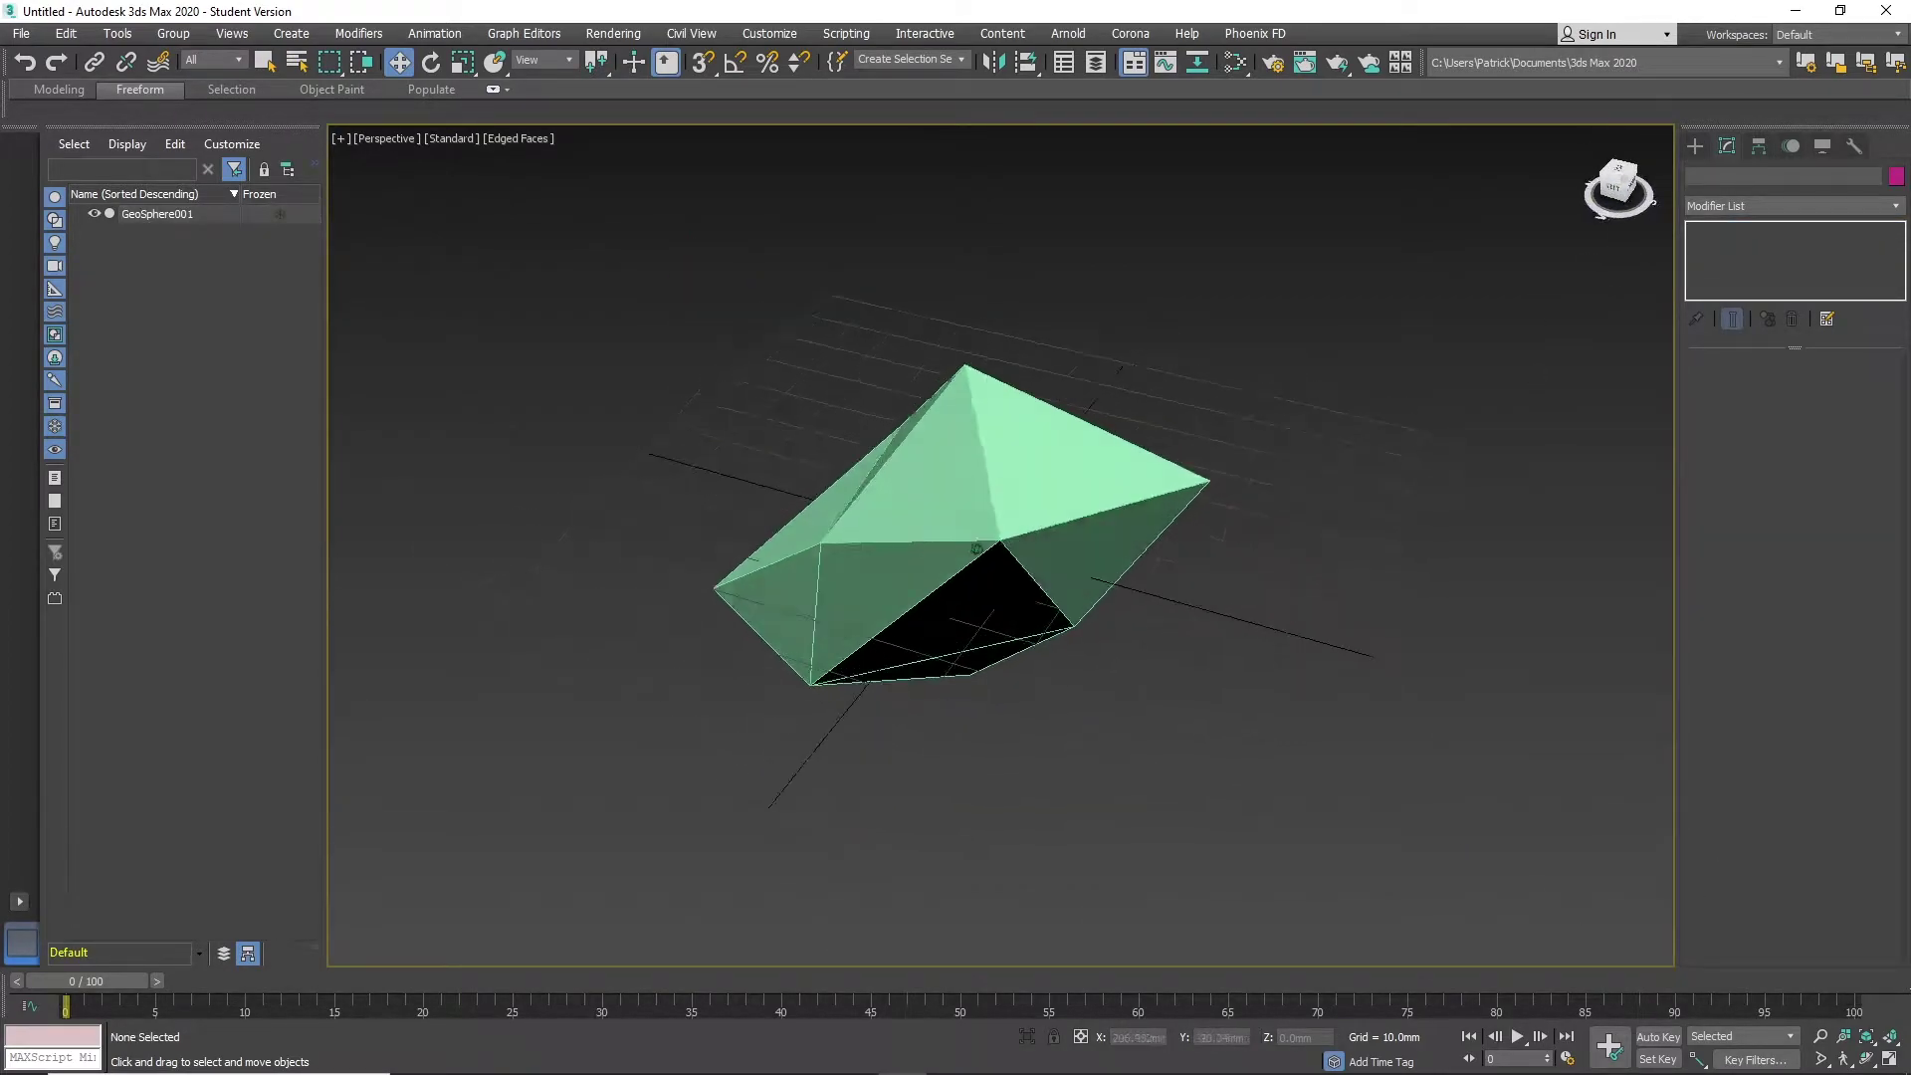
pyautogui.moveTo(977, 549)
pyautogui.keyDown('alt'); pyautogui.mouseDown(button='middle')
pyautogui.moveTo(981, 517)
pyautogui.moveTo(977, 546)
pyautogui.mouseUp(button='middle'); pyautogui.keyUp('alt')
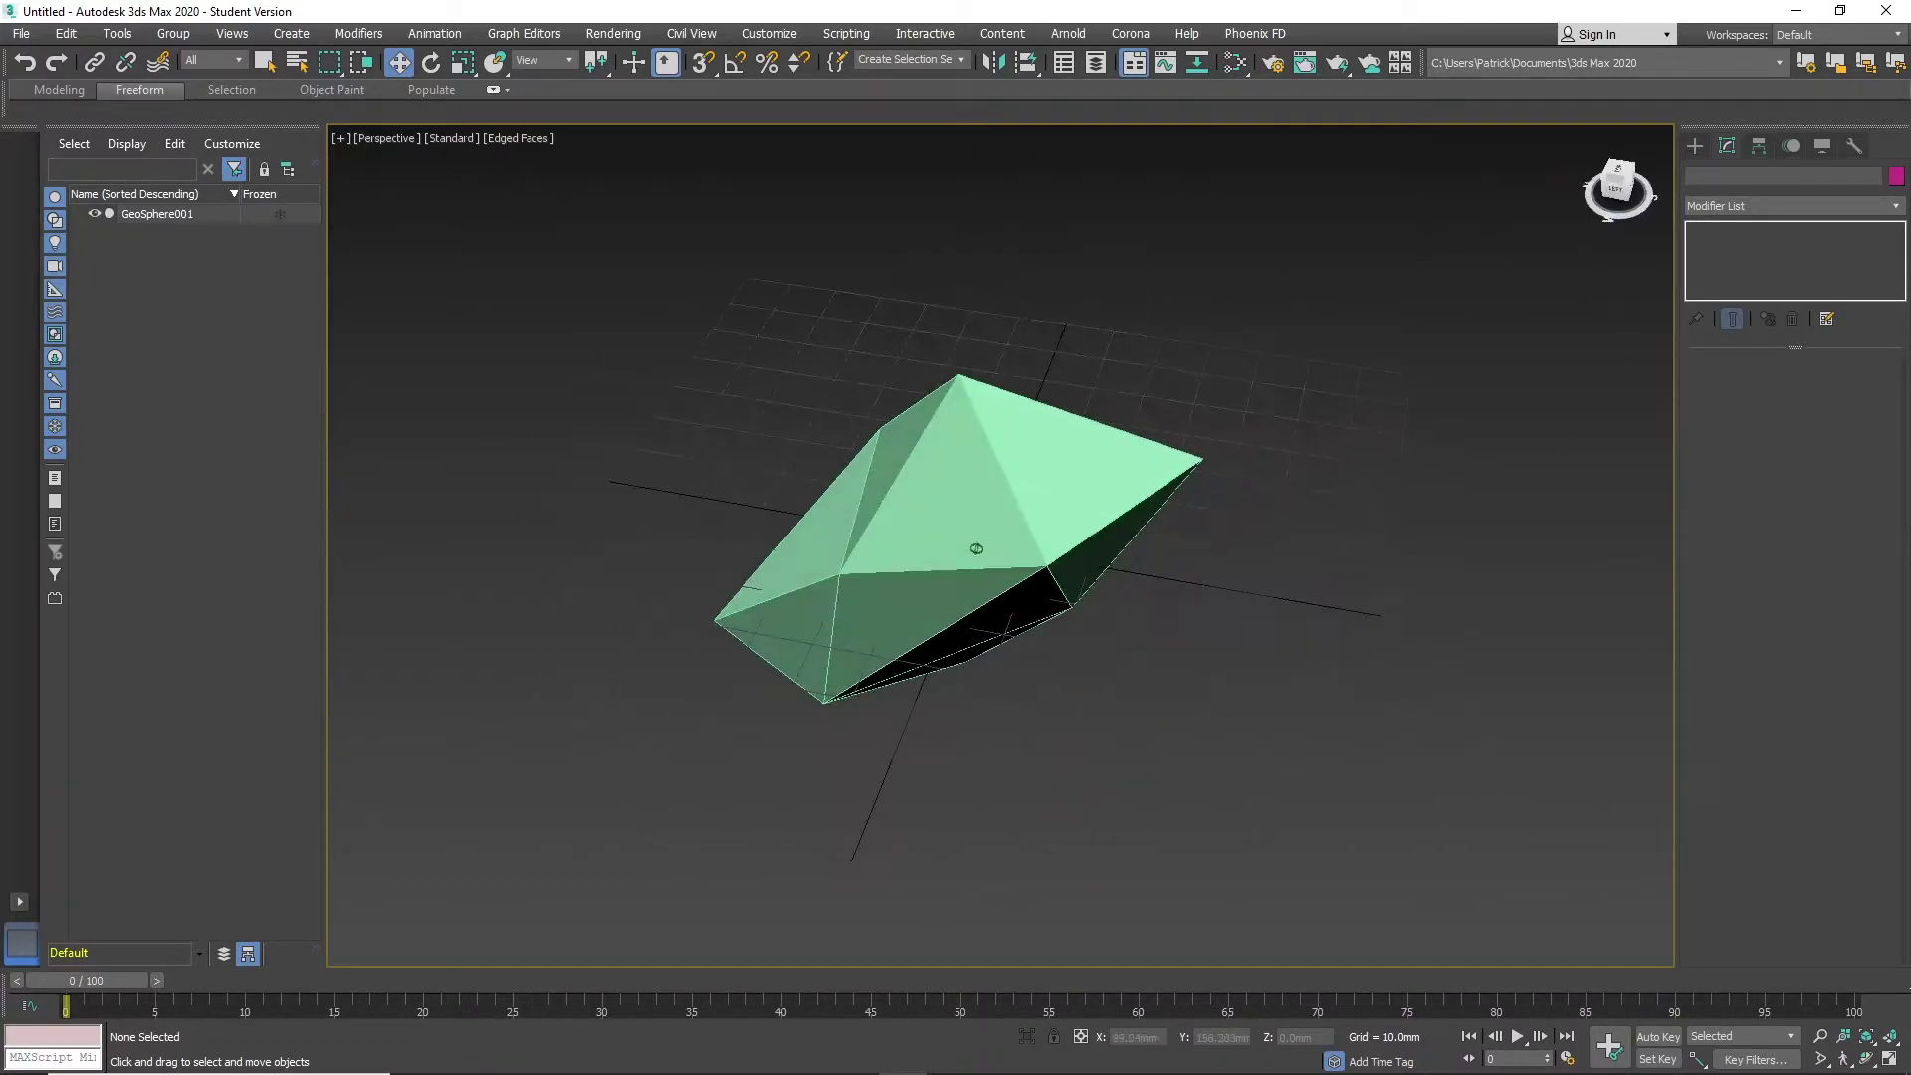
pyautogui.click(977, 546)
pyautogui.scroll(-3, 1244, 398)
# Set the CoronaColor map's solid colour to dark grey in the Slate Material Editor
pyautogui.moveTo(1247, 385); pyautogui.dragTo(1255, 451, button='middle')
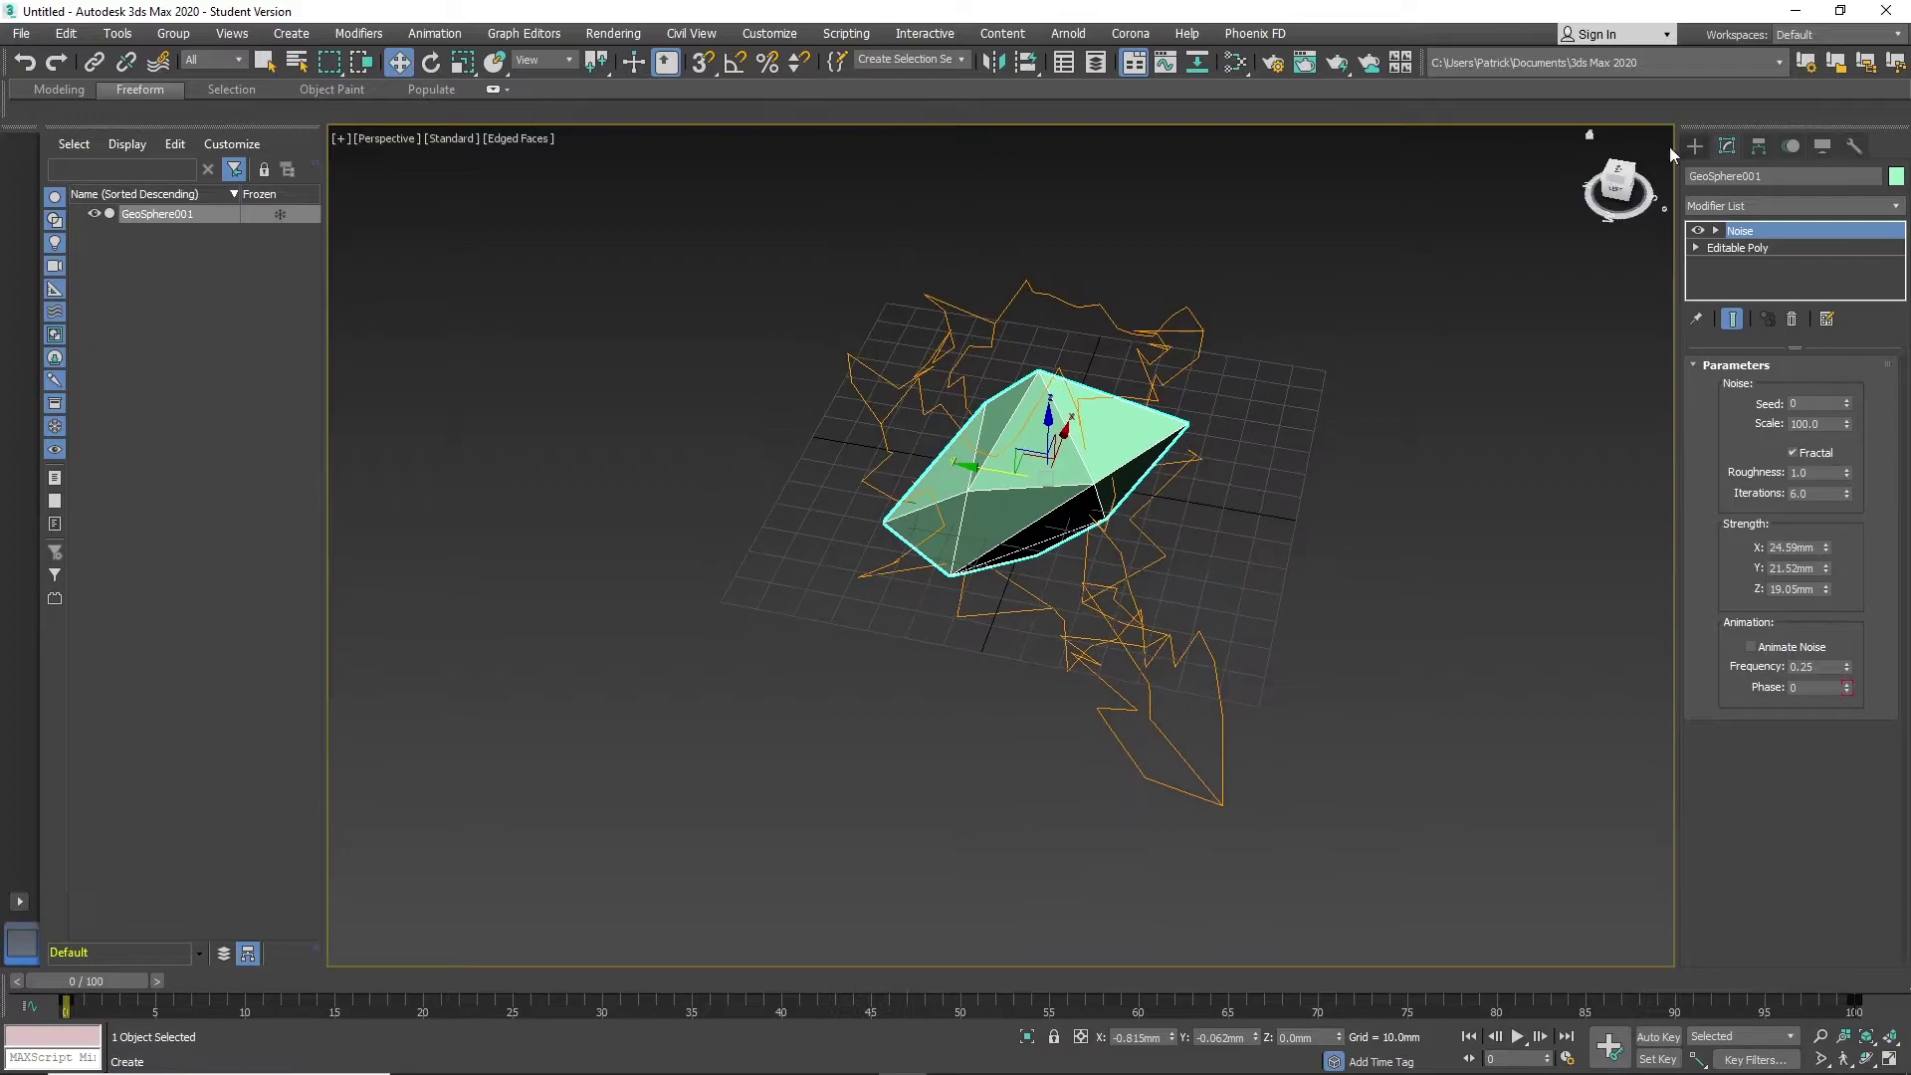
pyautogui.click(1236, 62)
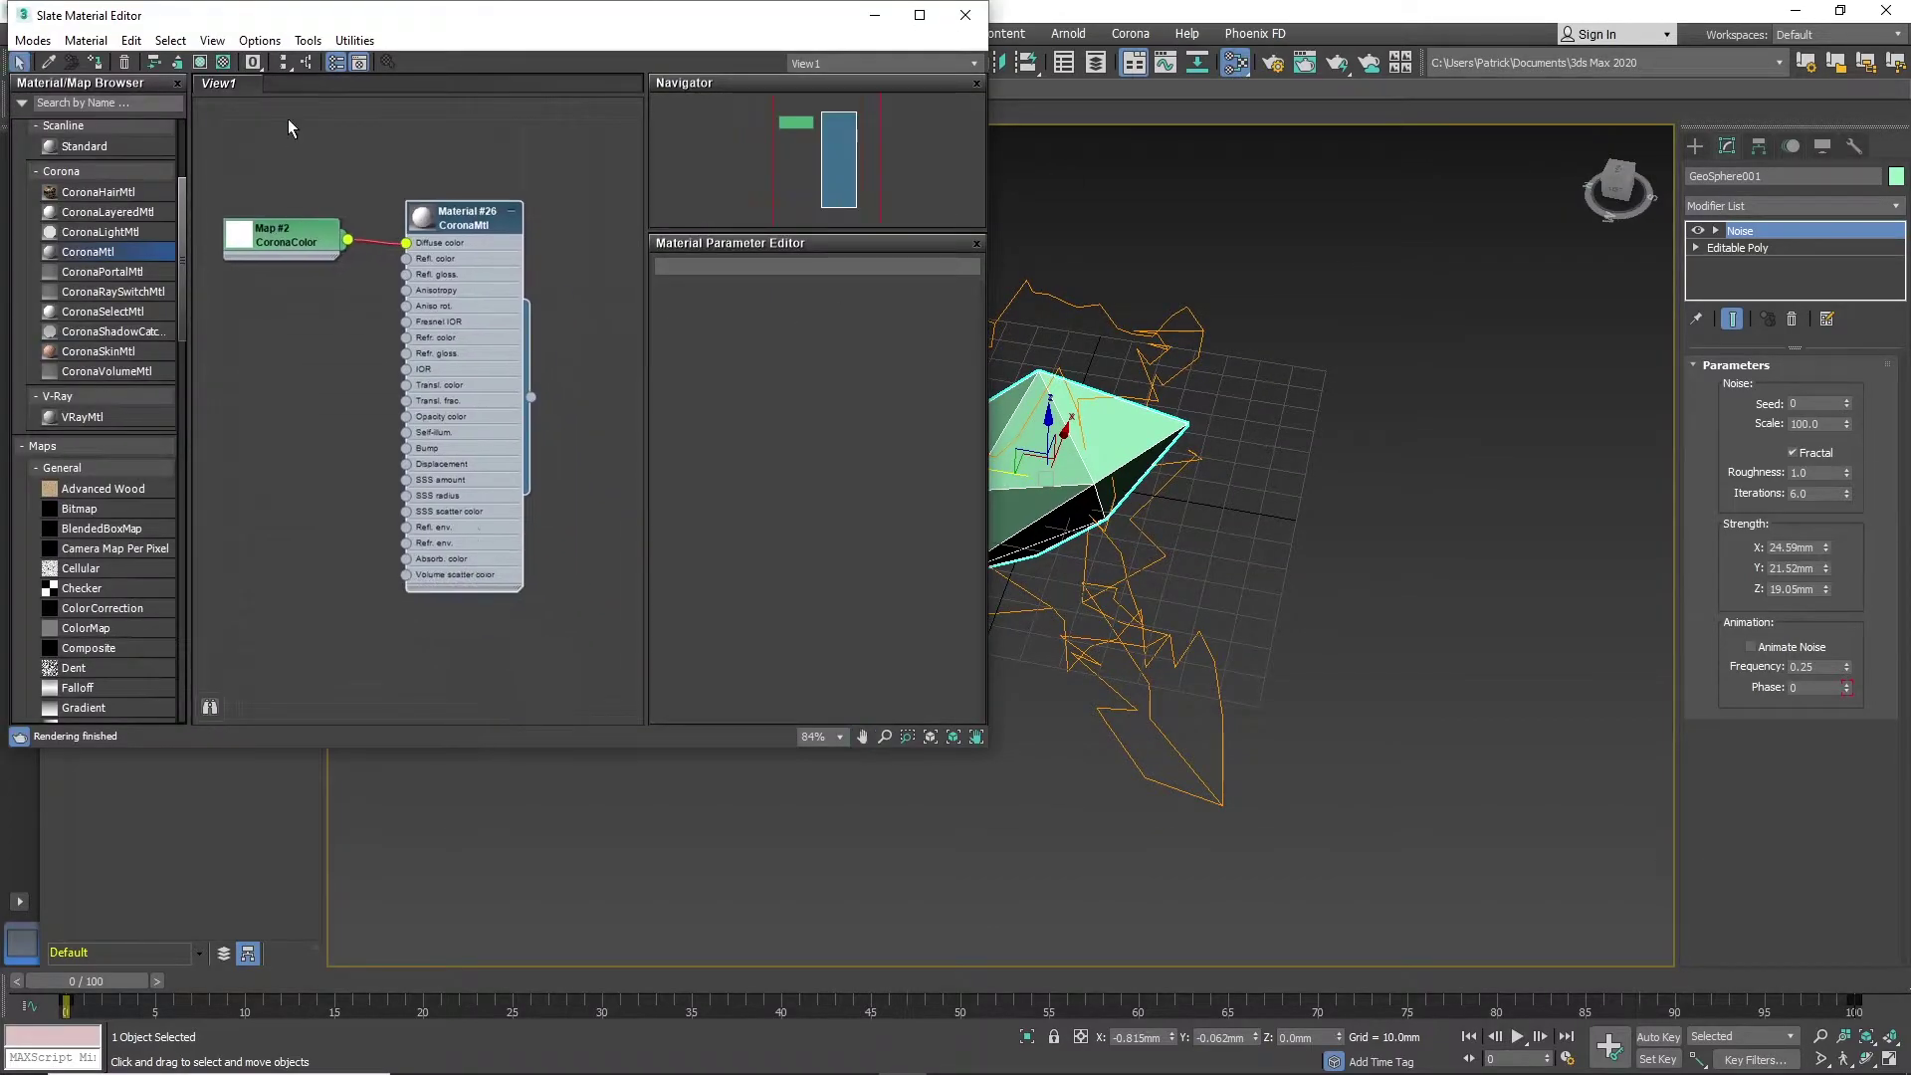
pyautogui.moveTo(446, 217); pyautogui.dragTo(480, 219)
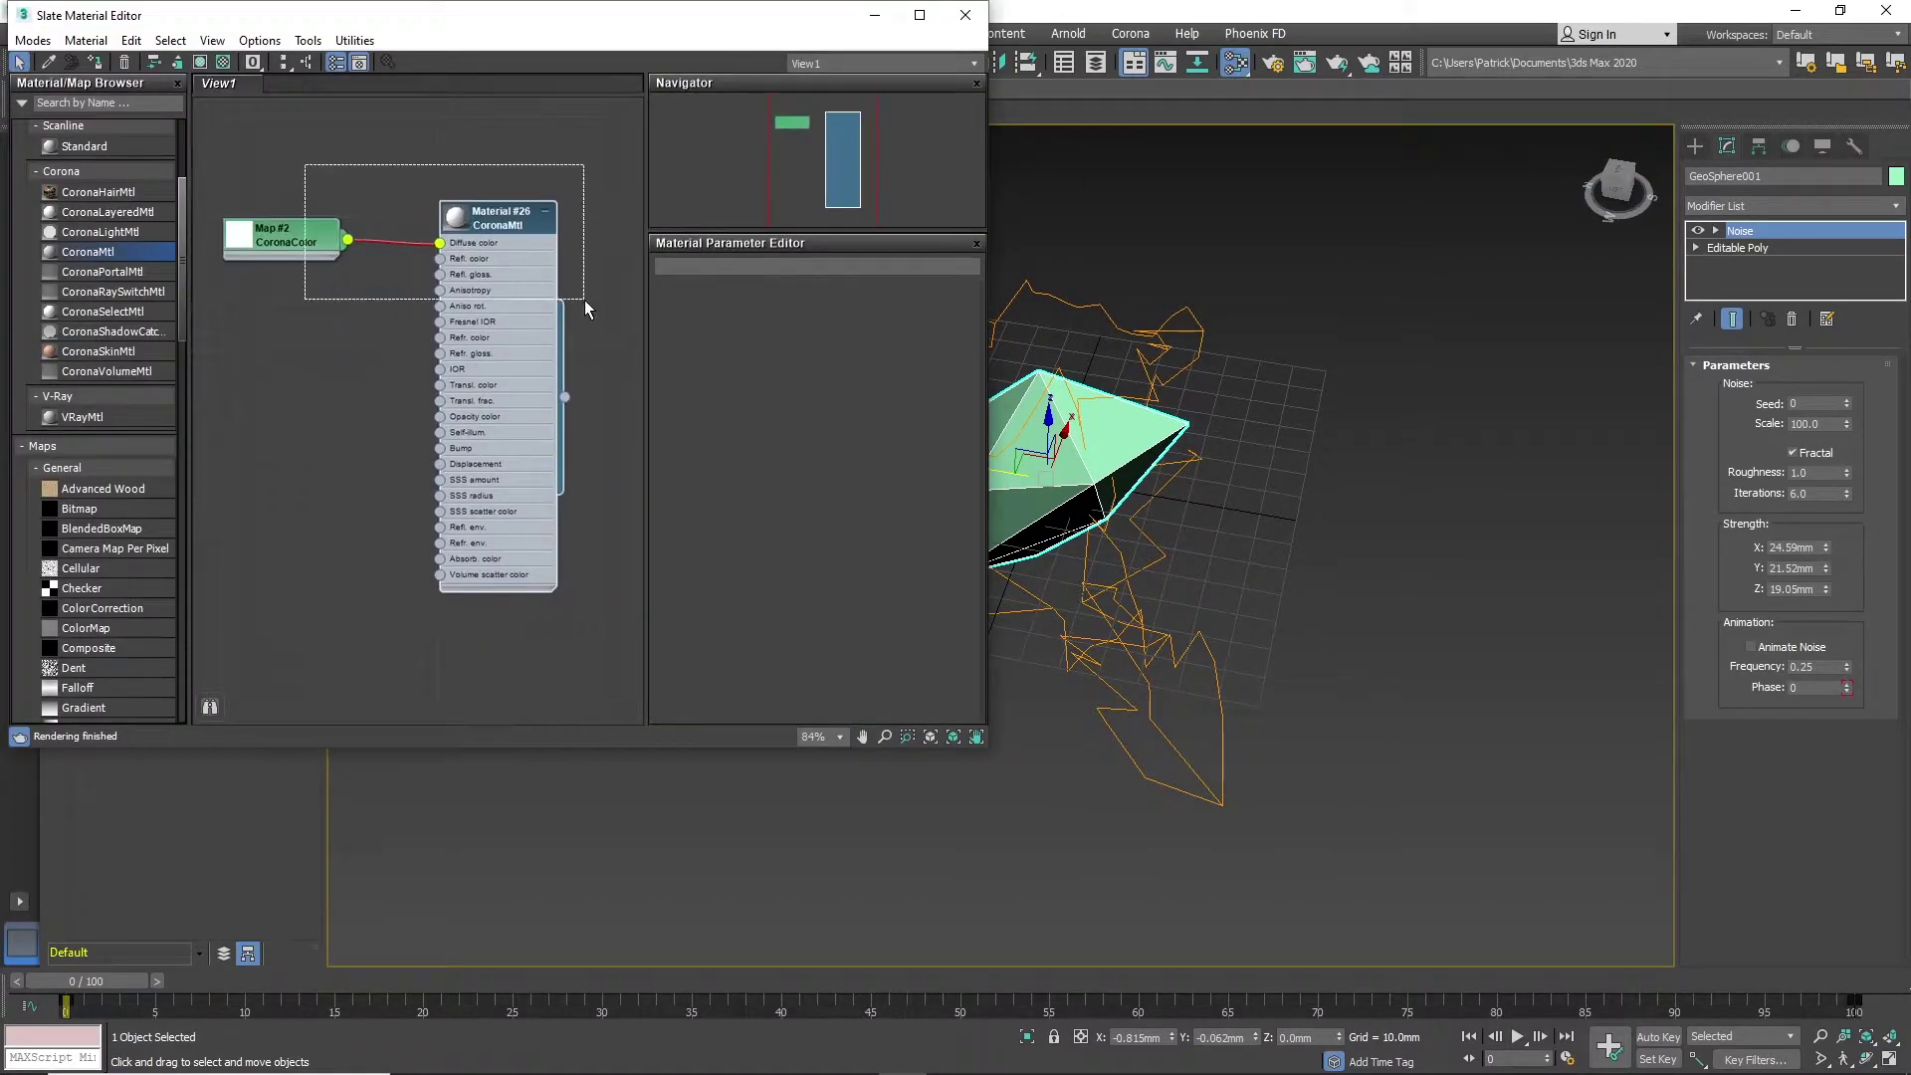
pyautogui.doubleClick(299, 237)
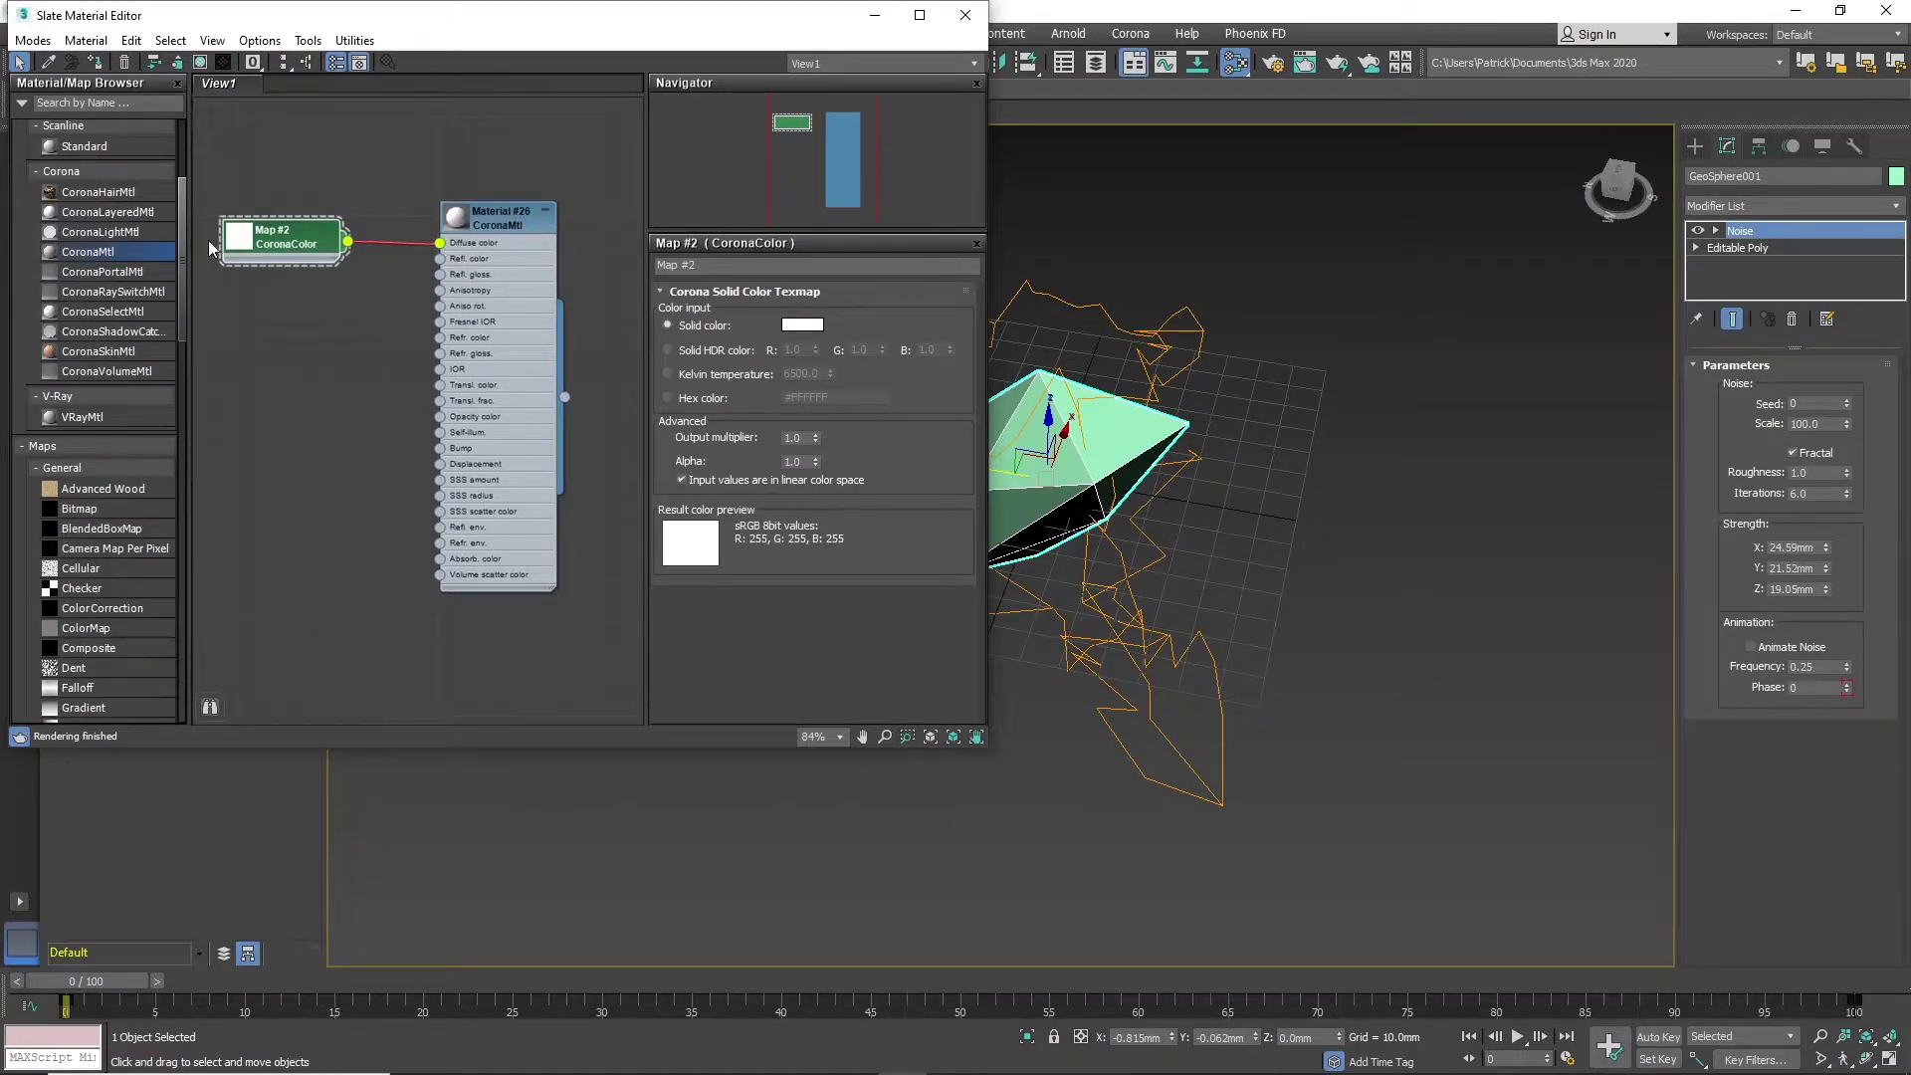
pyautogui.moveTo(181, 225); pyautogui.dragTo(171, 148)
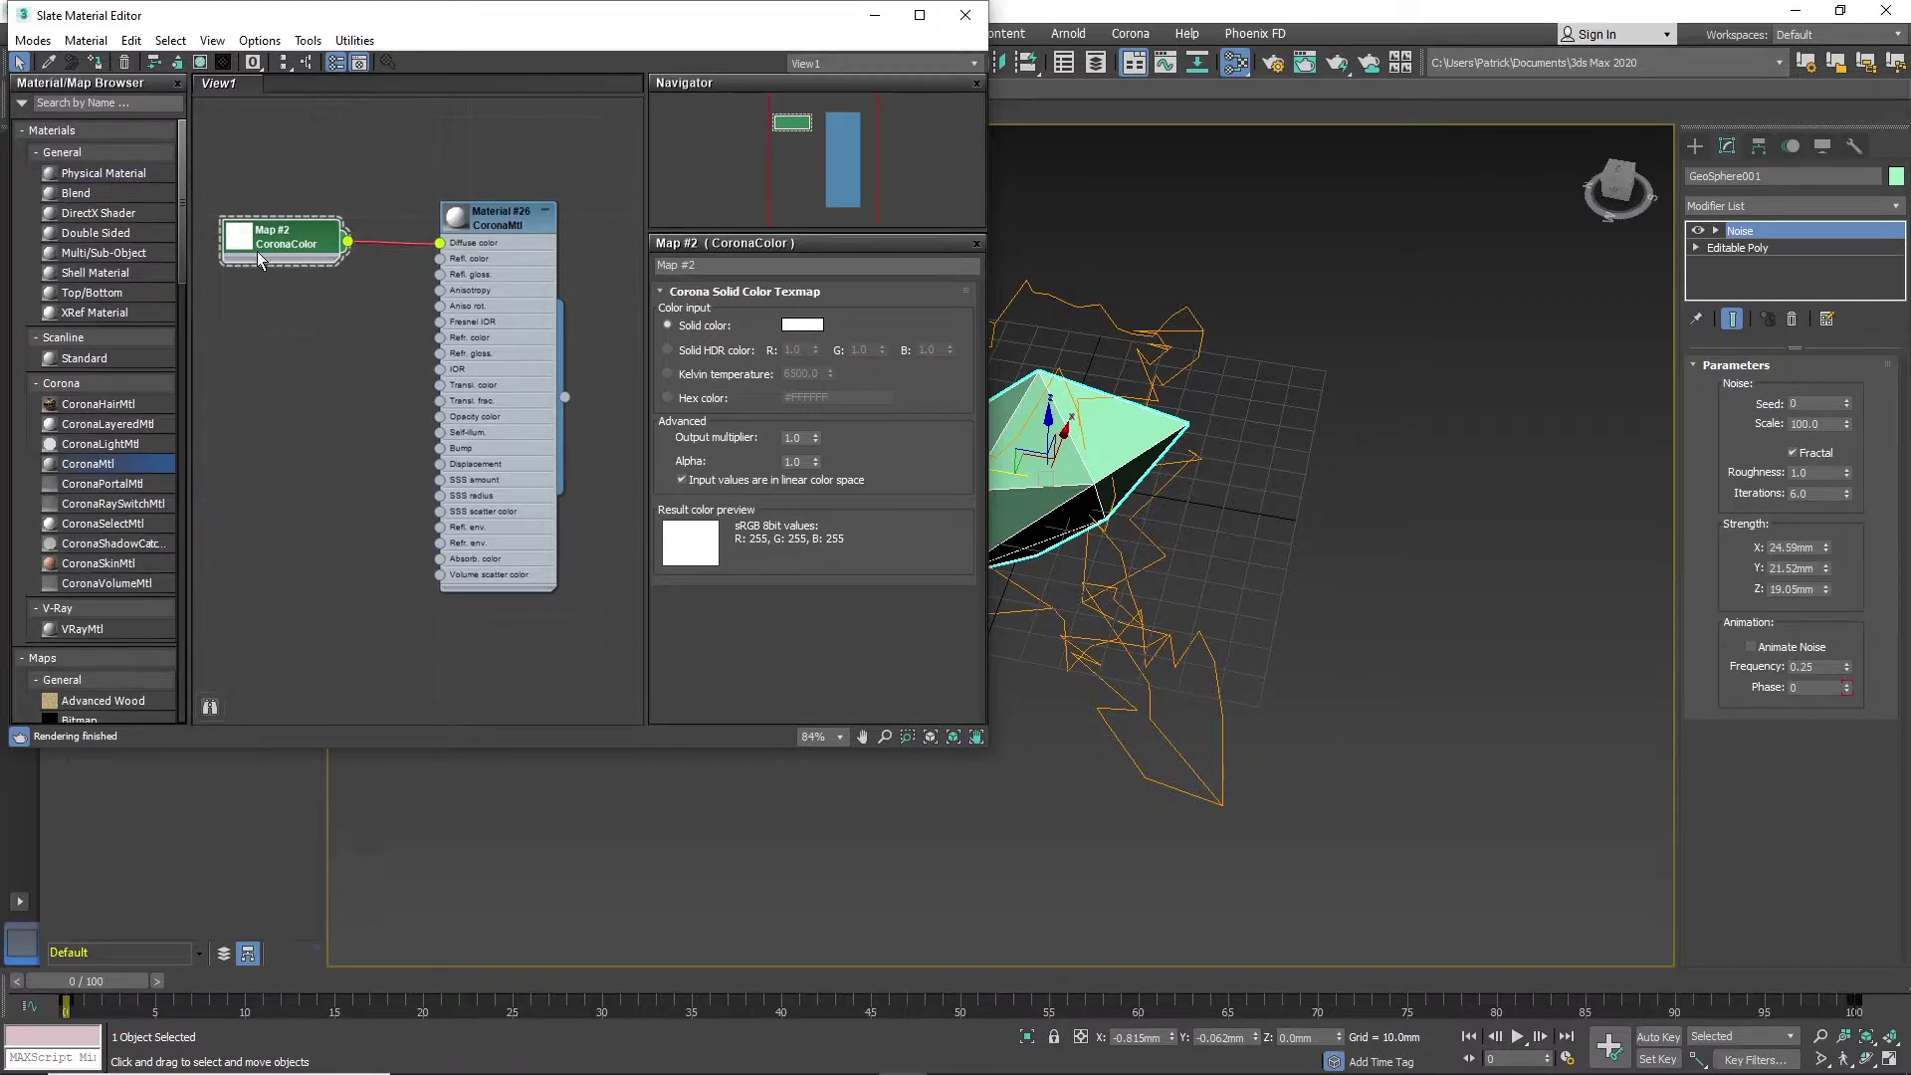
pyautogui.click(812, 326)
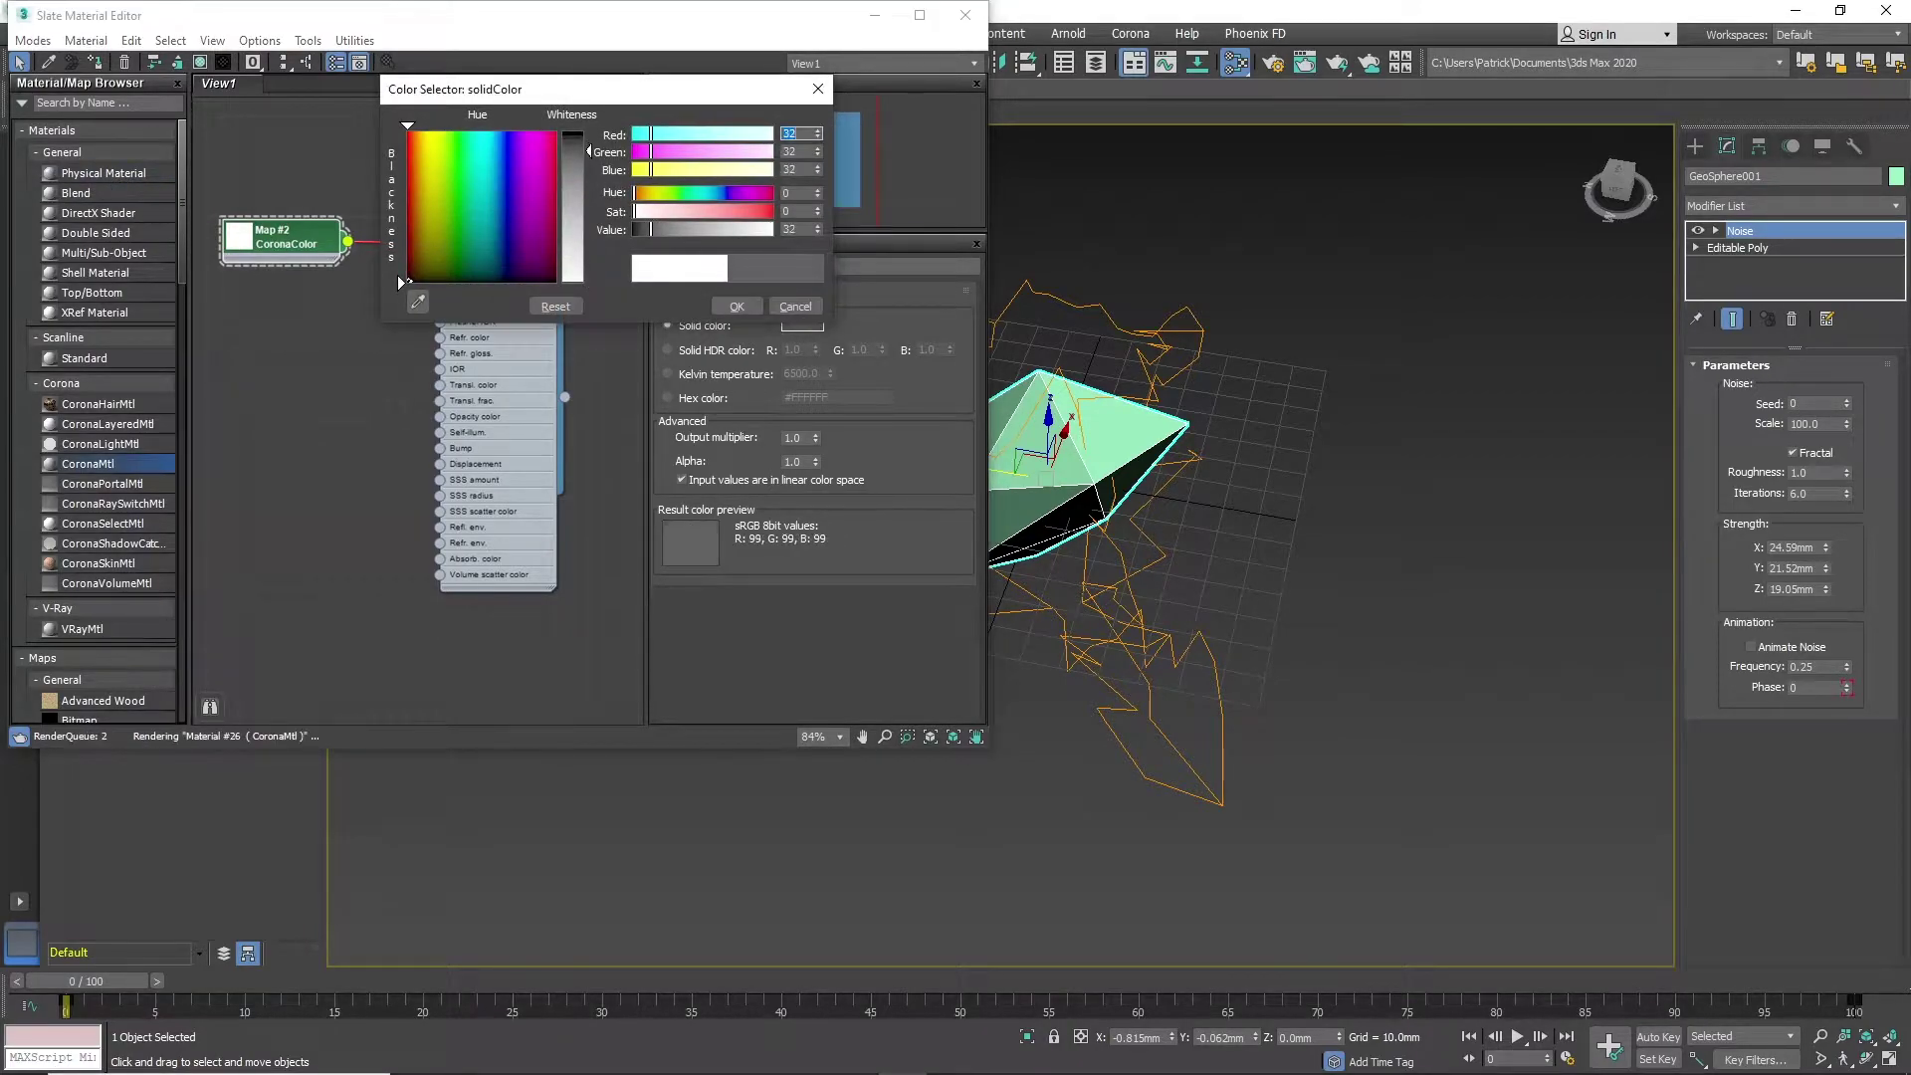
pyautogui.moveTo(771, 229); pyautogui.dragTo(654, 206)
pyautogui.click(737, 306)
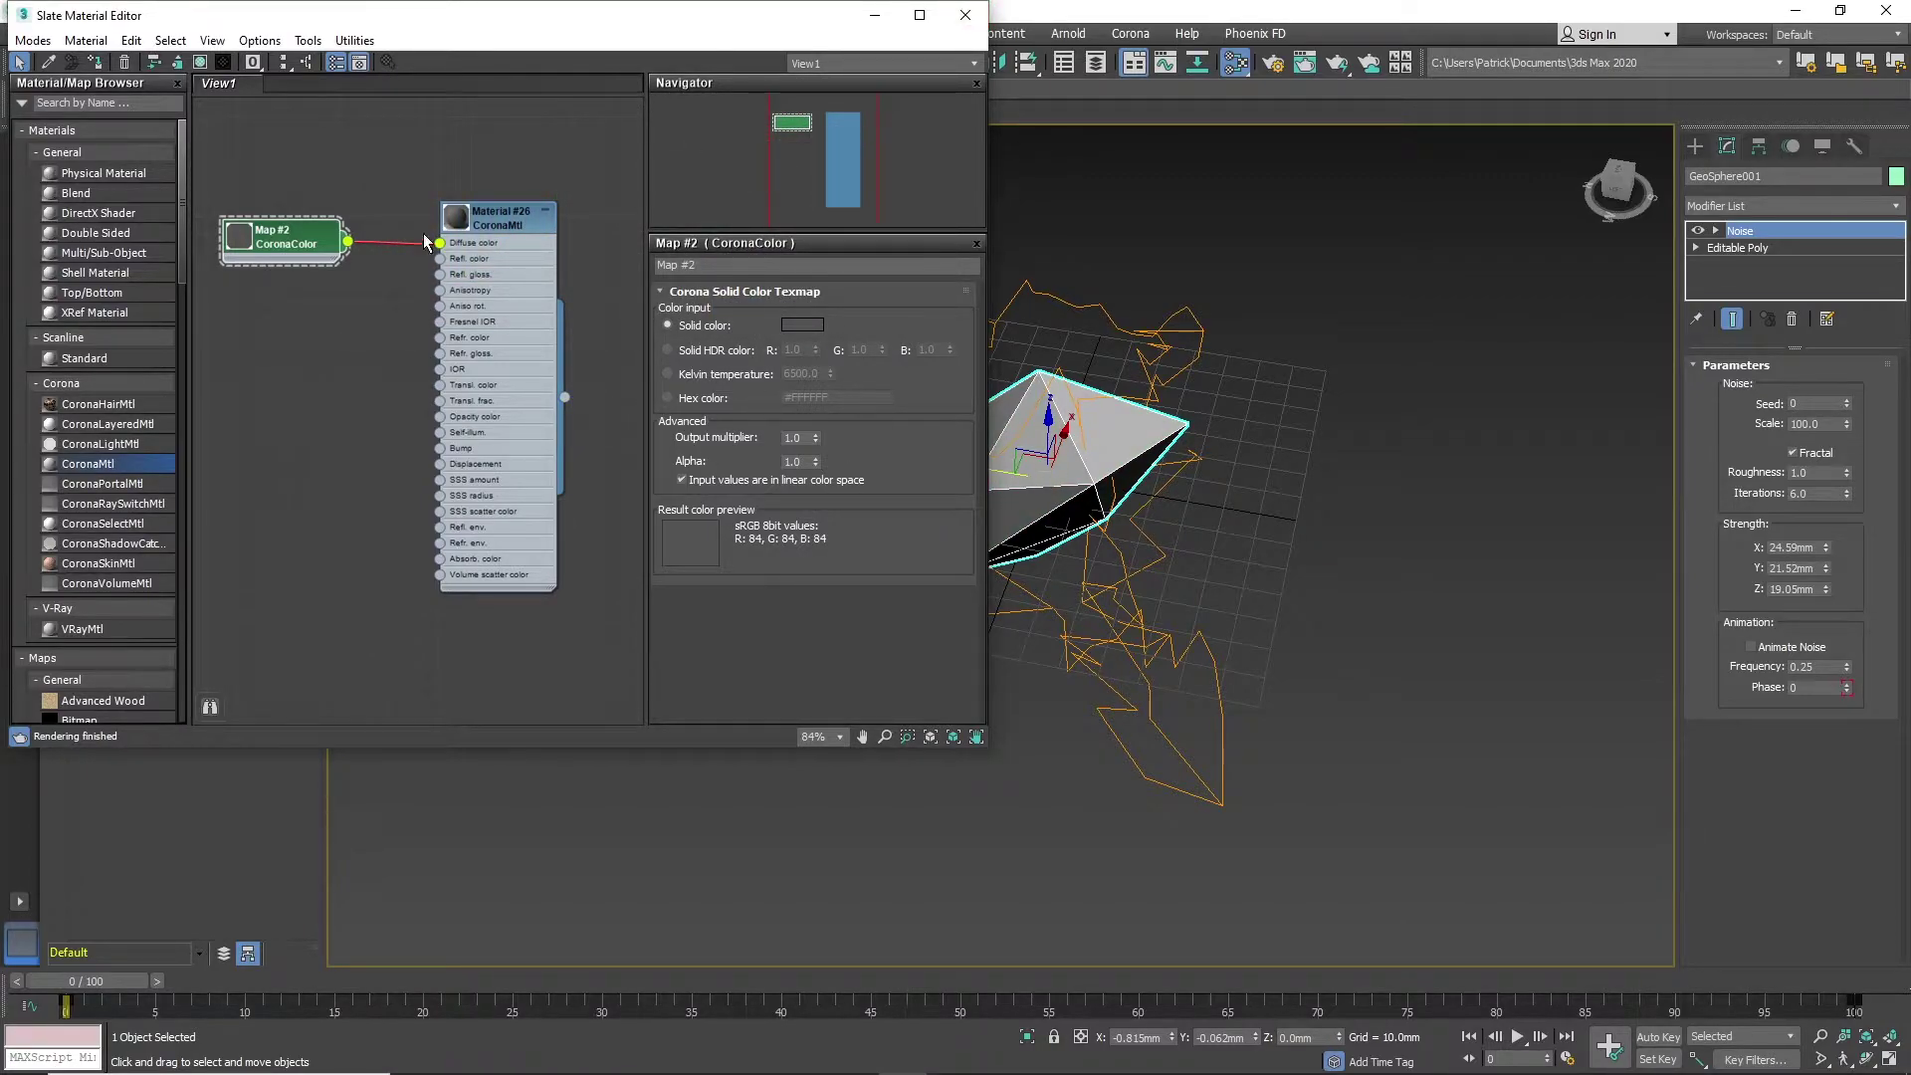
# Assign the grey Corona material to the rock and close the material editor
pyautogui.click(223, 62)
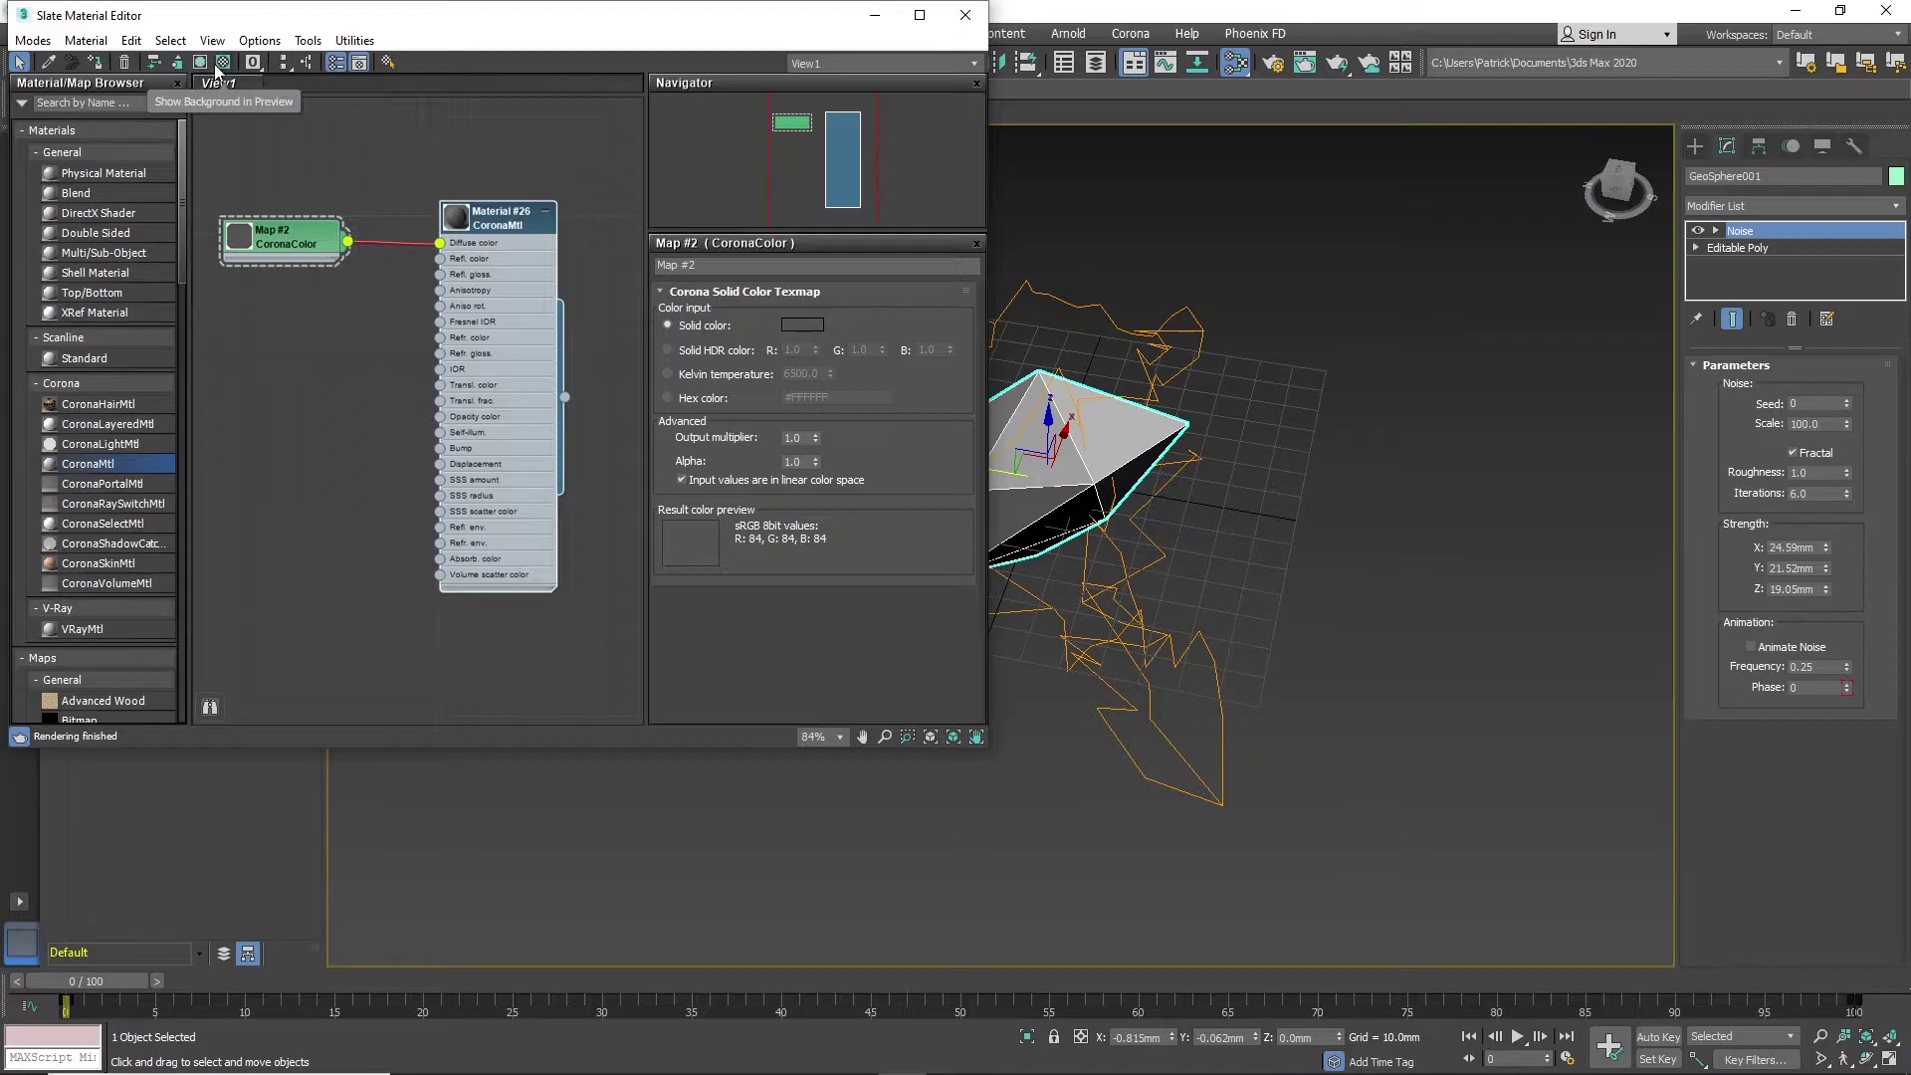
pyautogui.click(1349, 485)
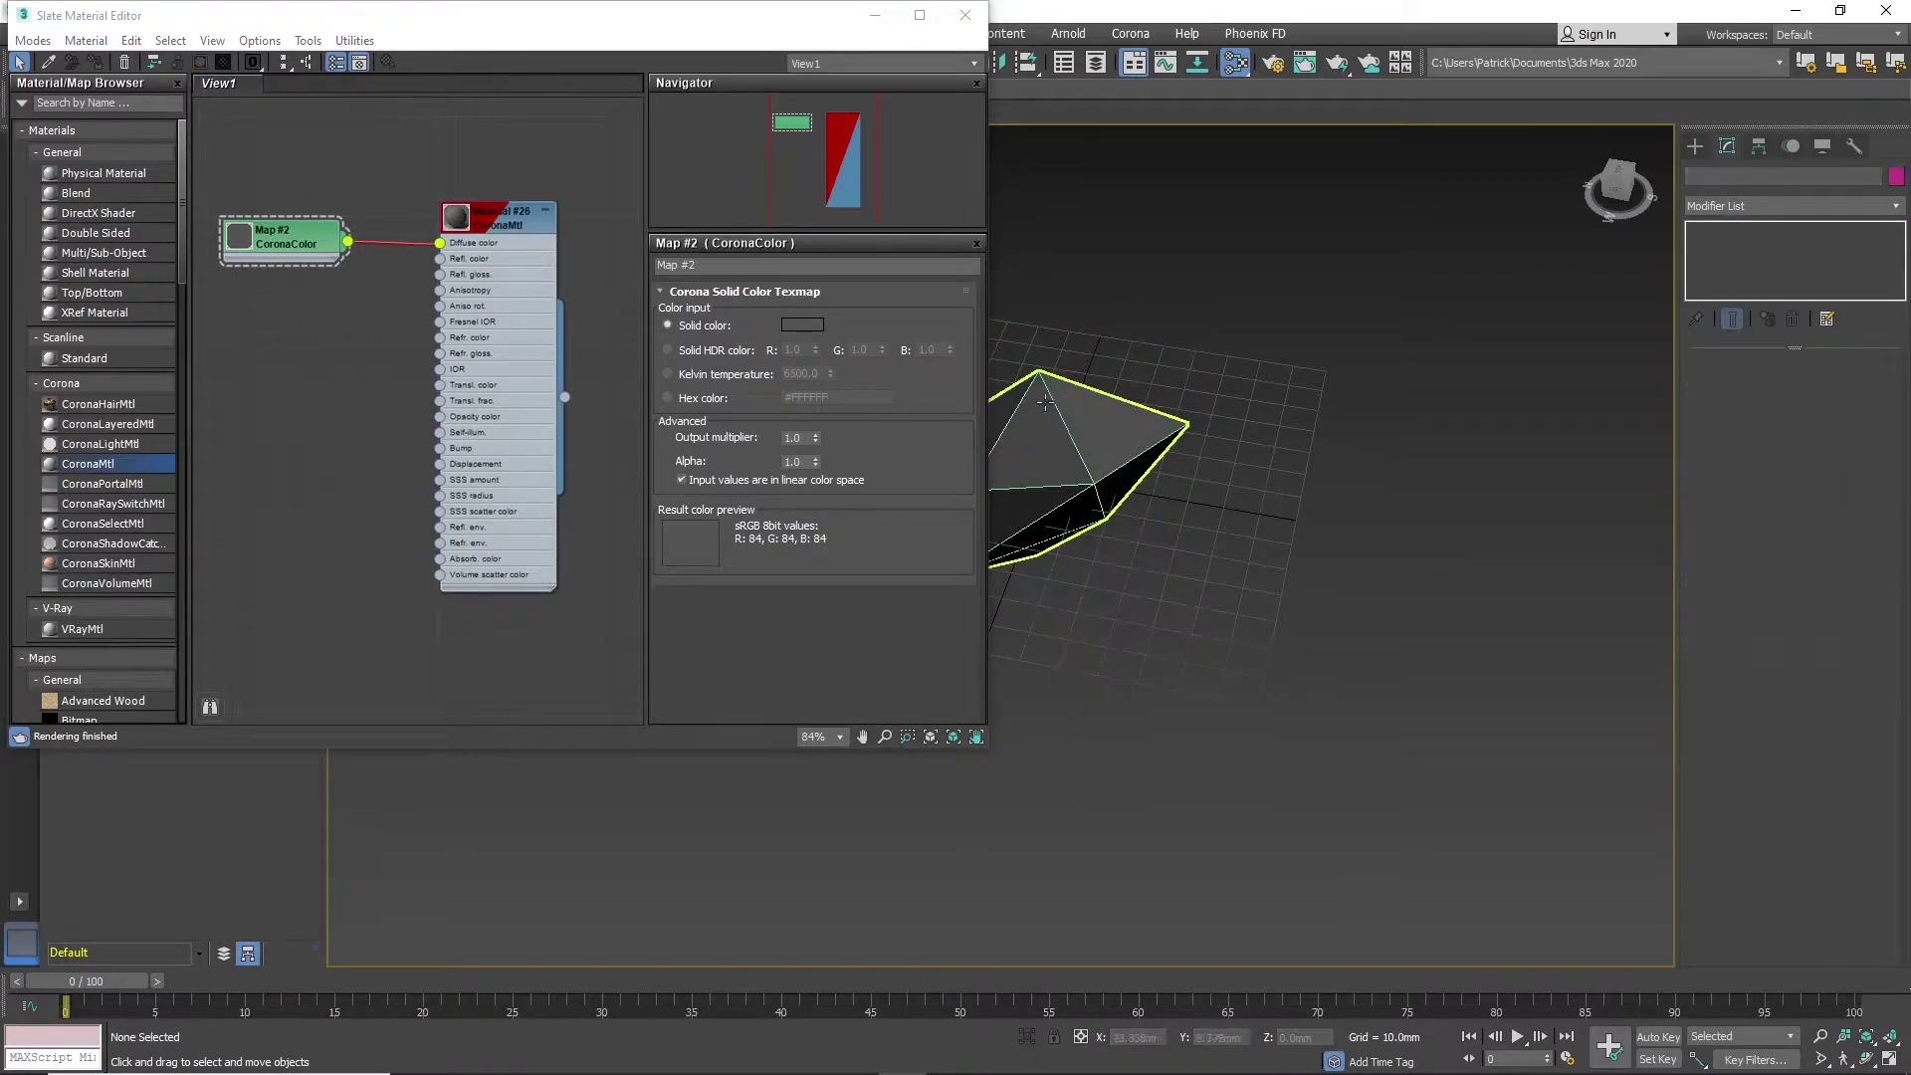
pyautogui.press('m')
pyautogui.moveTo(1605, 187); pyautogui.dragTo(1533, 246)
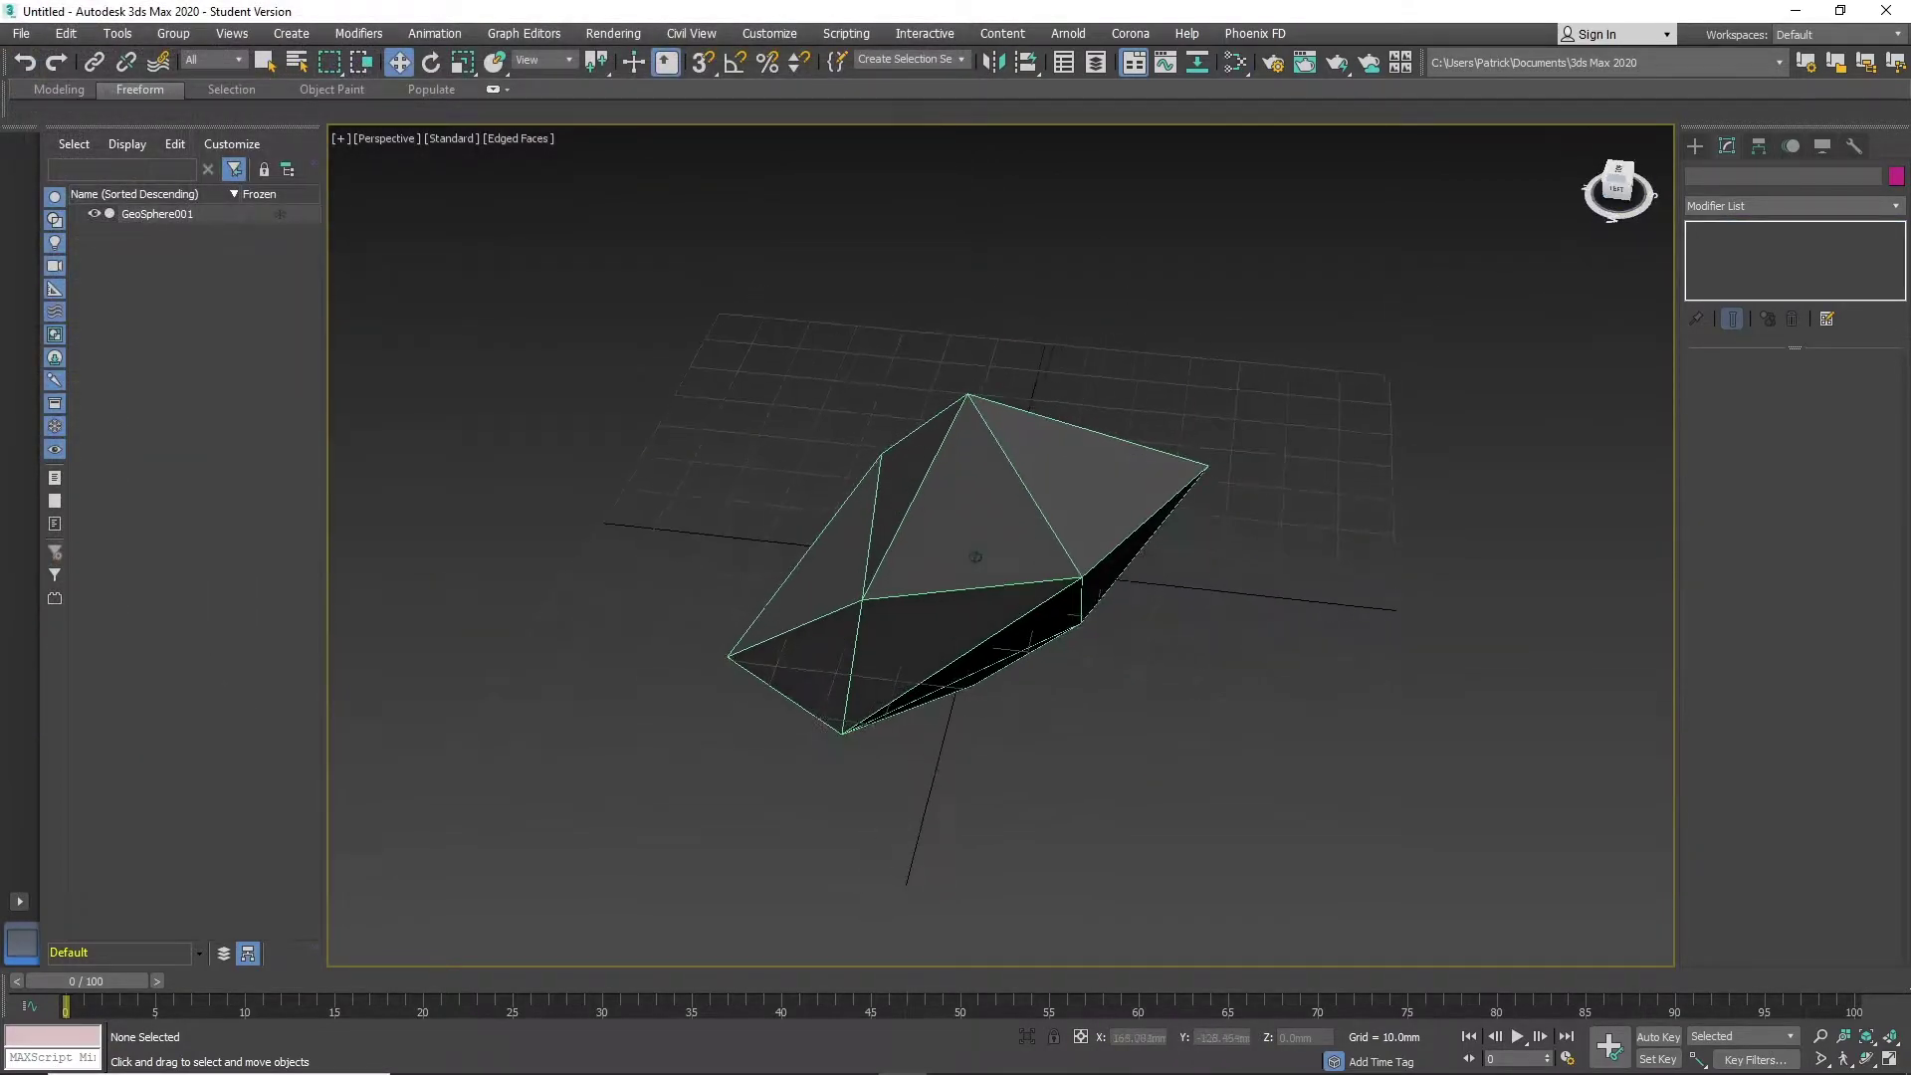
# Draw a flat ground Plane spreading beneath the rock and adjust its parameters
pyautogui.click(1150, 468)
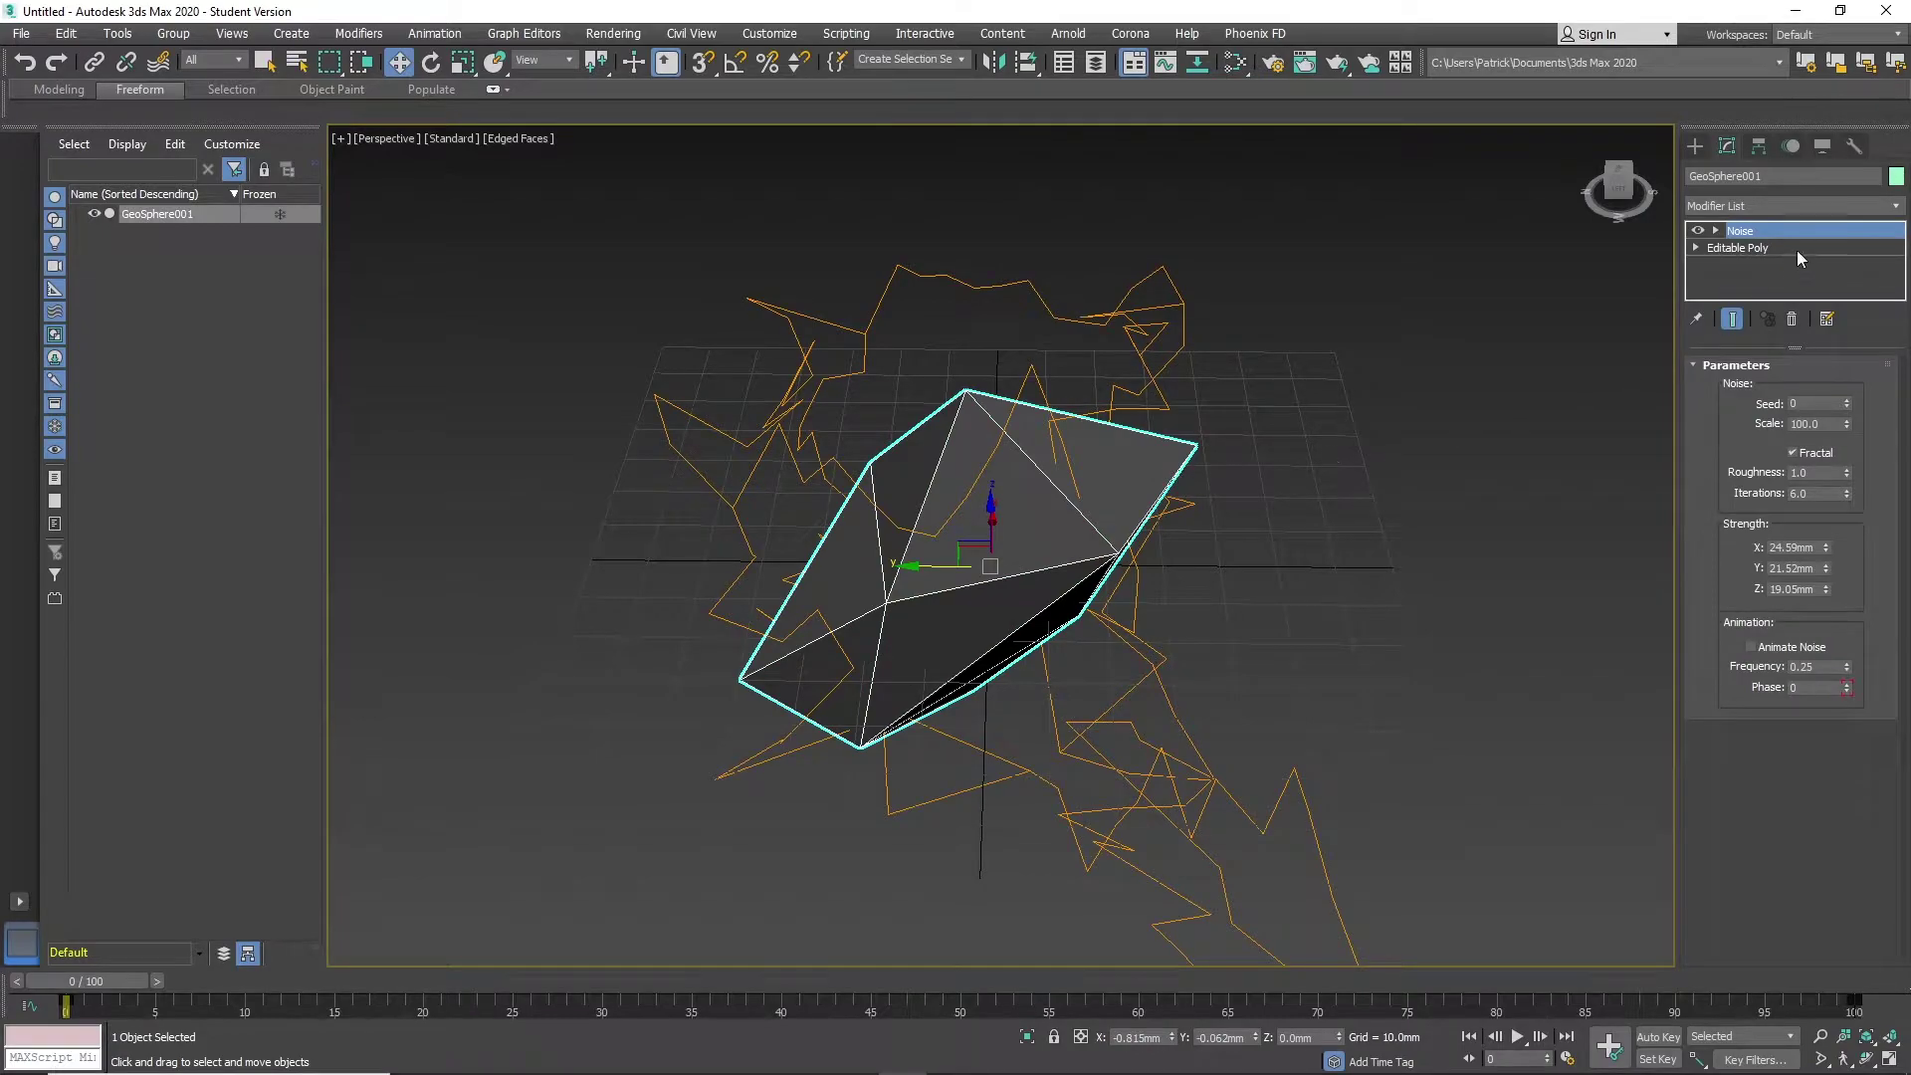
pyautogui.click(1695, 146)
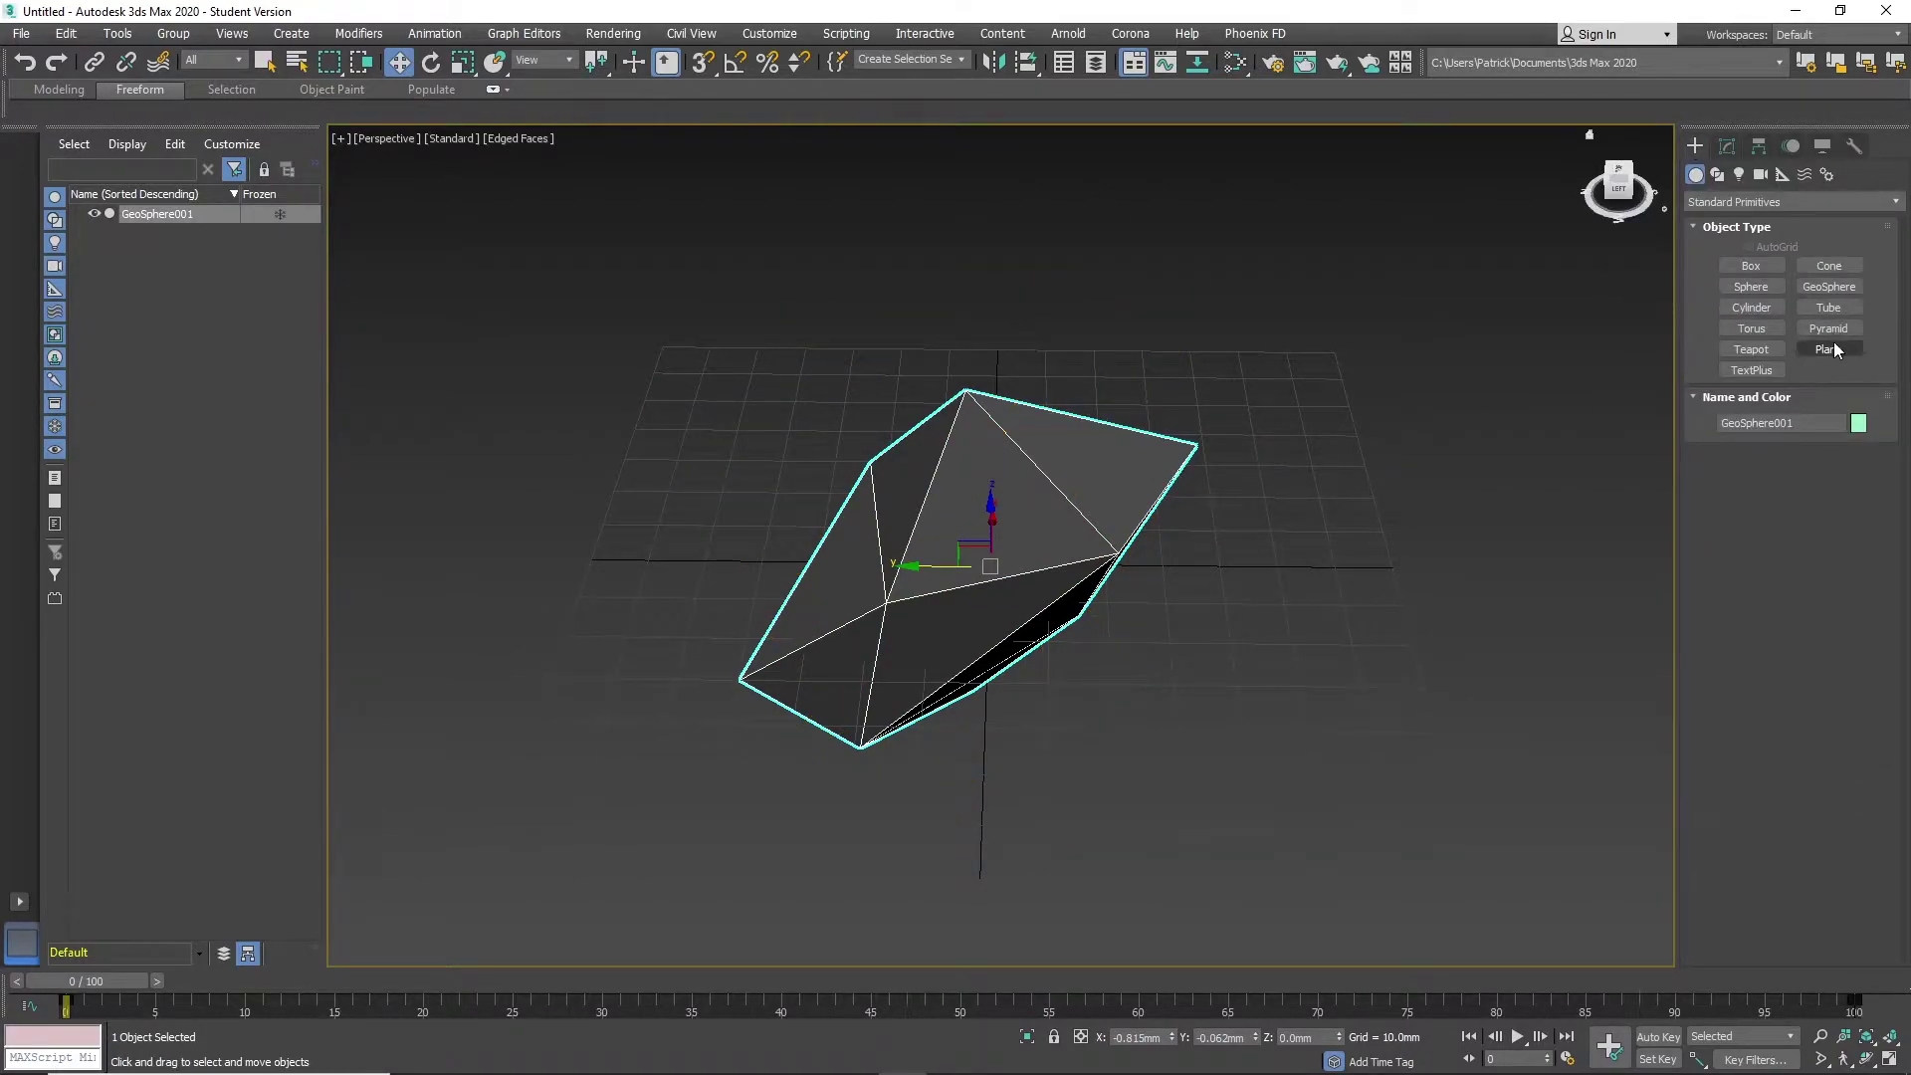
pyautogui.click(1829, 349)
pyautogui.moveTo(682, 314)
pyautogui.mouseDown()
pyautogui.moveTo(1185, 612)
pyautogui.moveTo(1464, 747)
pyautogui.mouseUp()
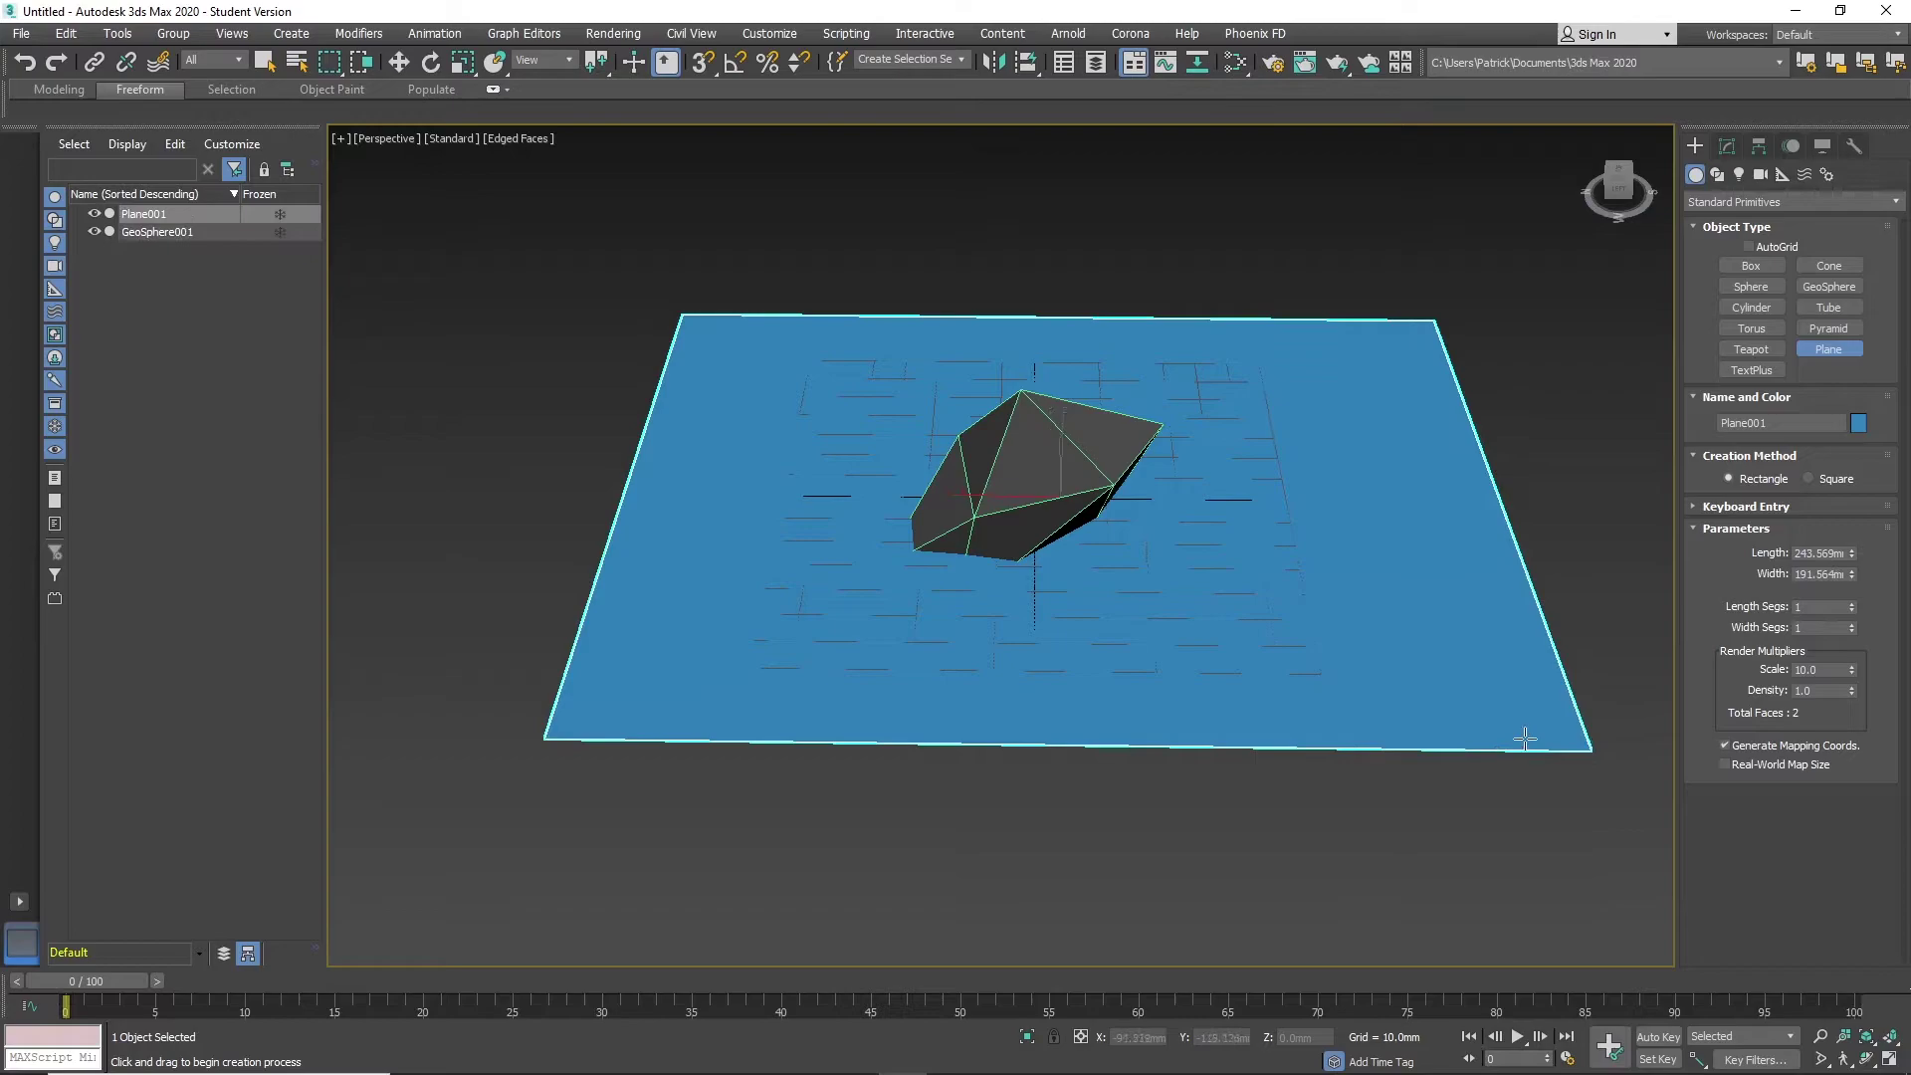
pyautogui.press('w')
pyautogui.click(1727, 145)
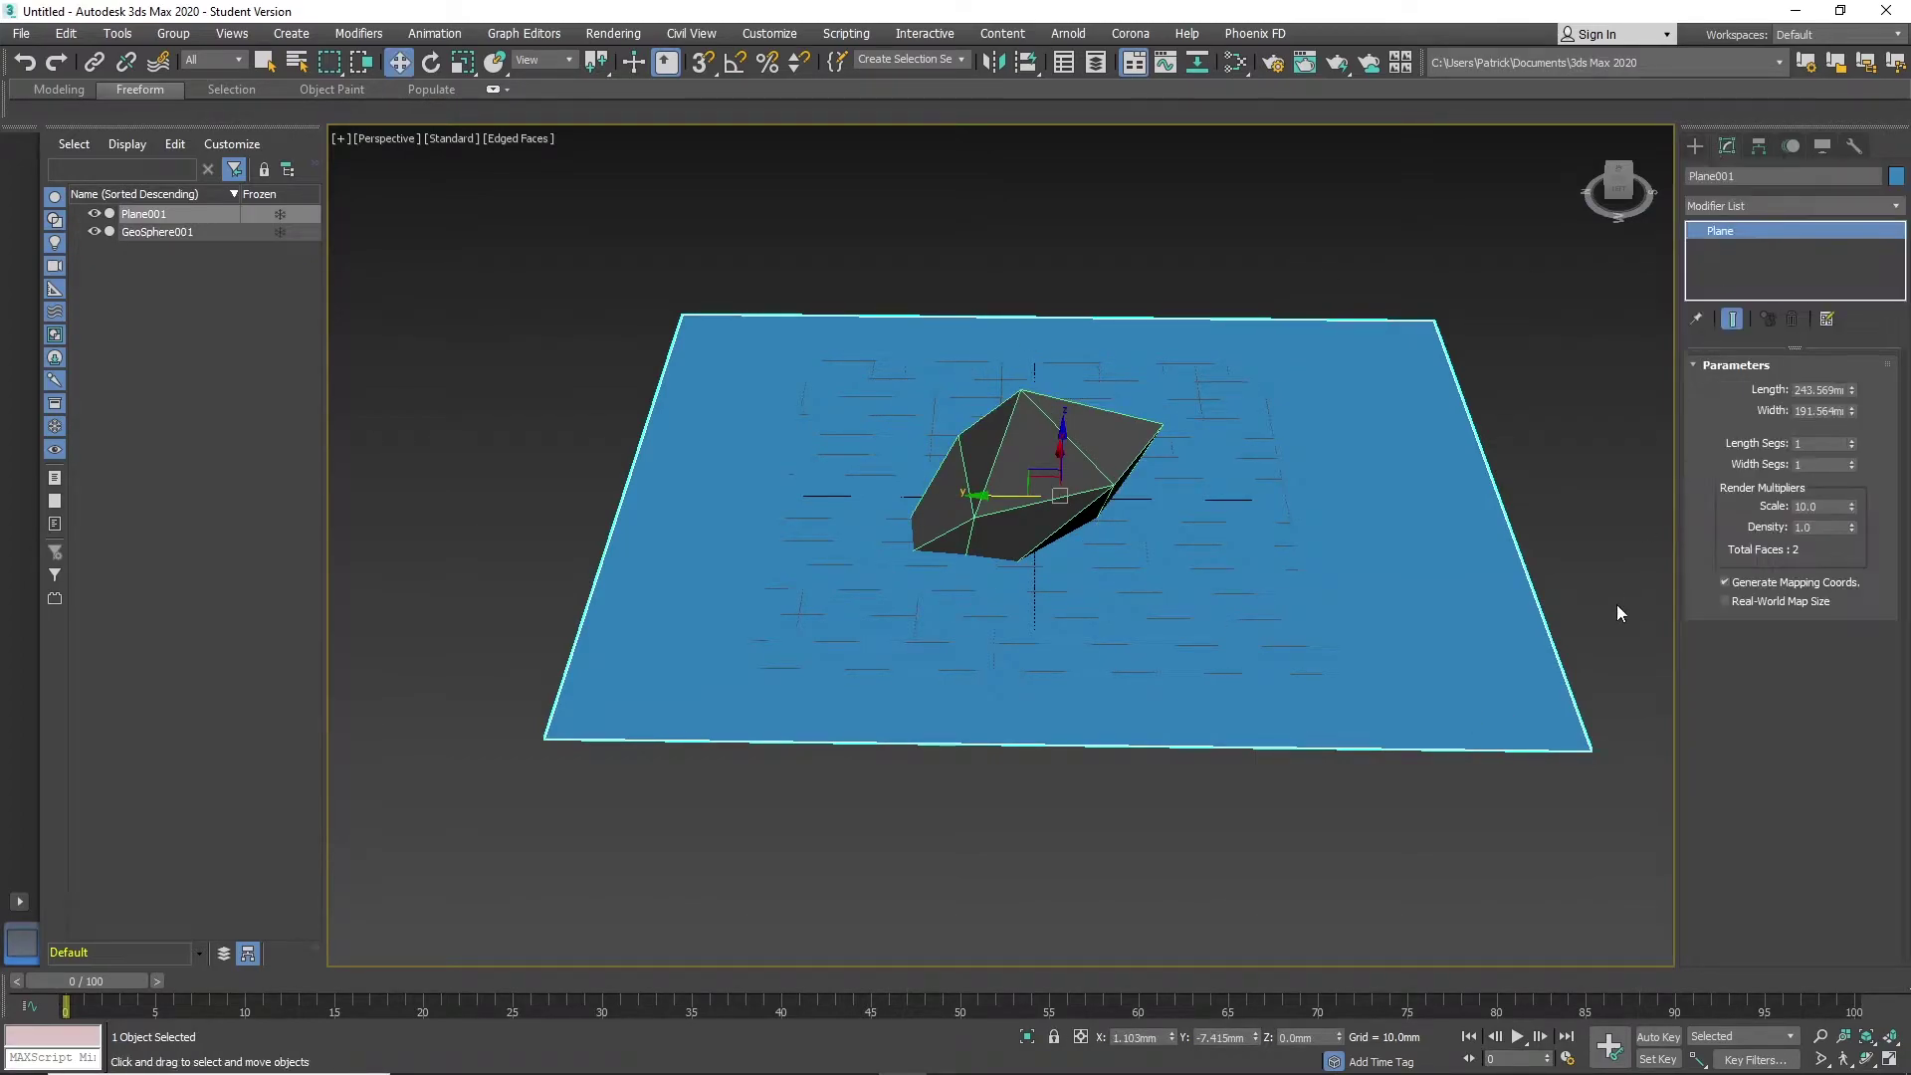
pyautogui.click(1811, 463)
pyautogui.click(1813, 508)
# Shift the rock toward the left of the plane, then Shift-drag a clone to its right
pyautogui.click(1040, 500)
pyautogui.scroll(2, 1041, 500)
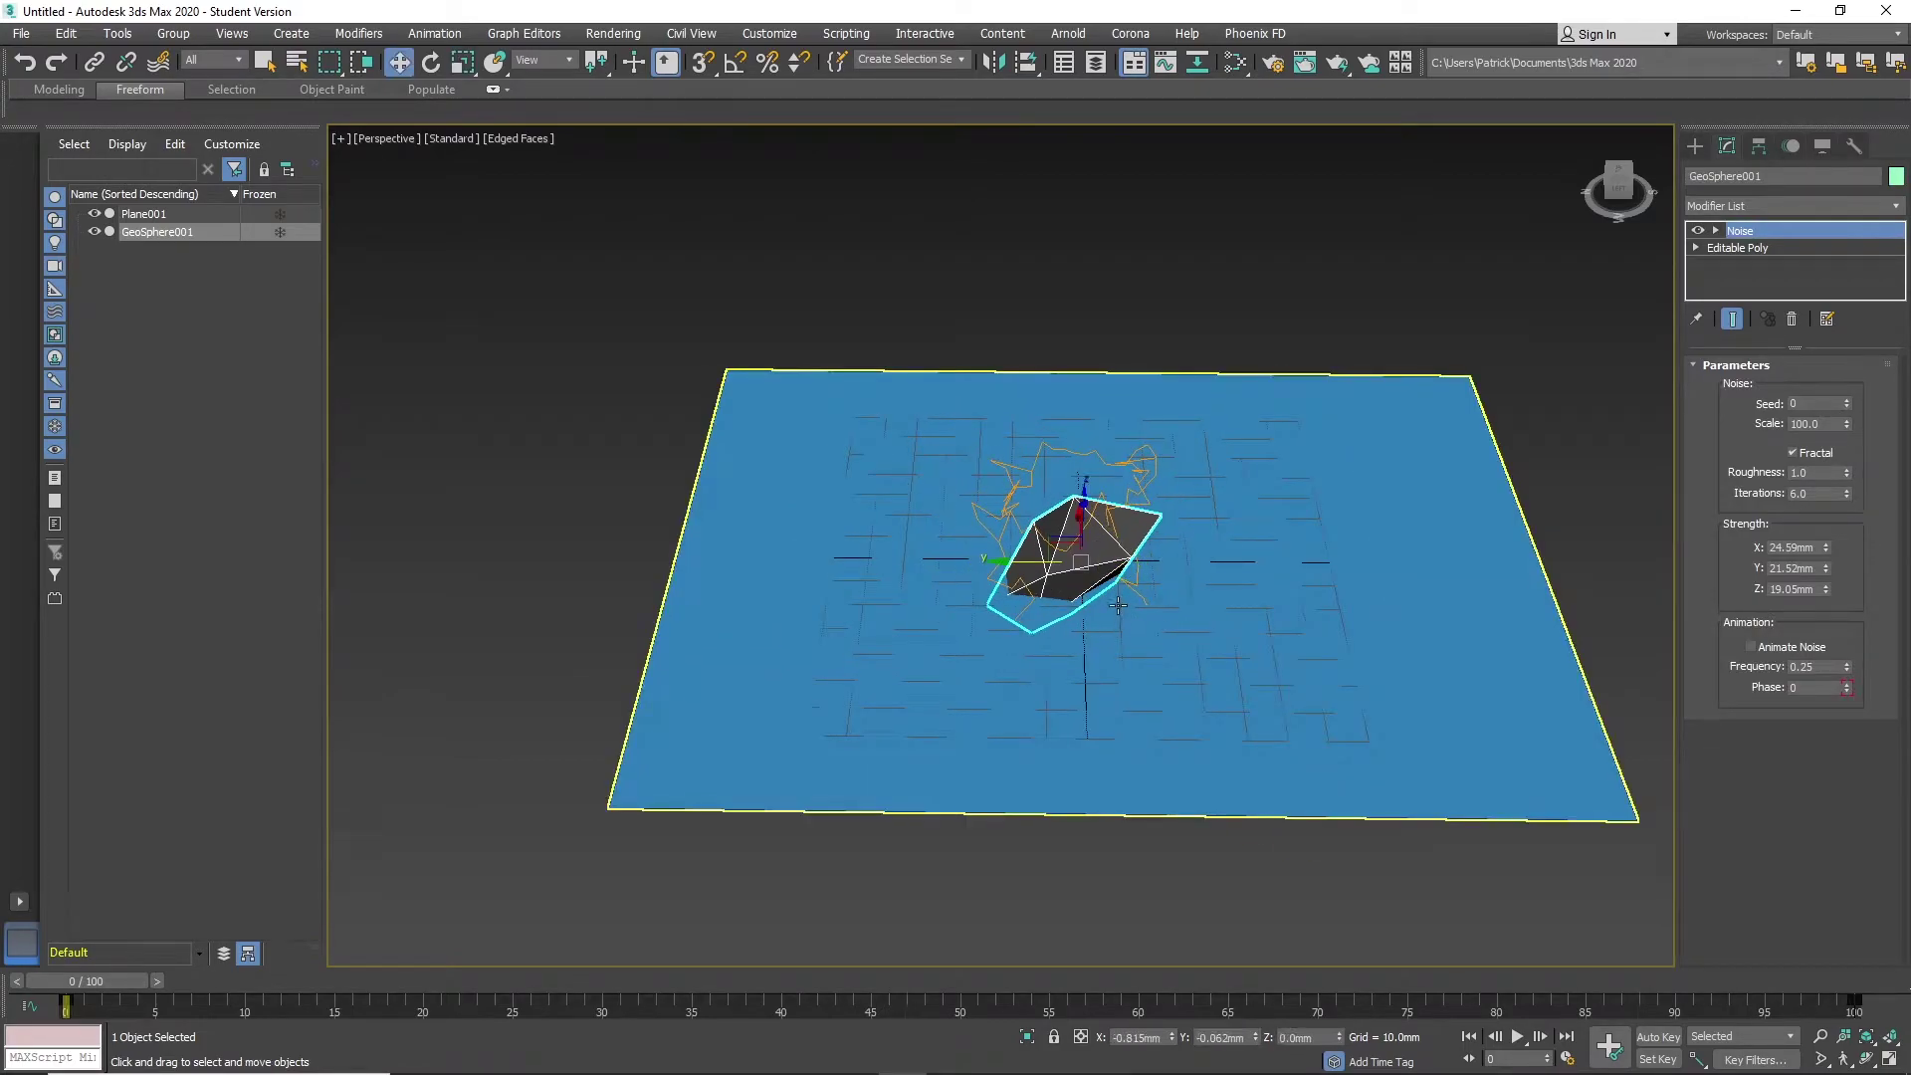
pyautogui.moveTo(1118, 605)
pyautogui.keyDown('alt'); pyautogui.mouseDown(button='middle')
pyautogui.moveTo(1569, 213)
pyautogui.moveTo(1391, 356)
pyautogui.mouseUp(button='middle'); pyautogui.keyUp('alt')
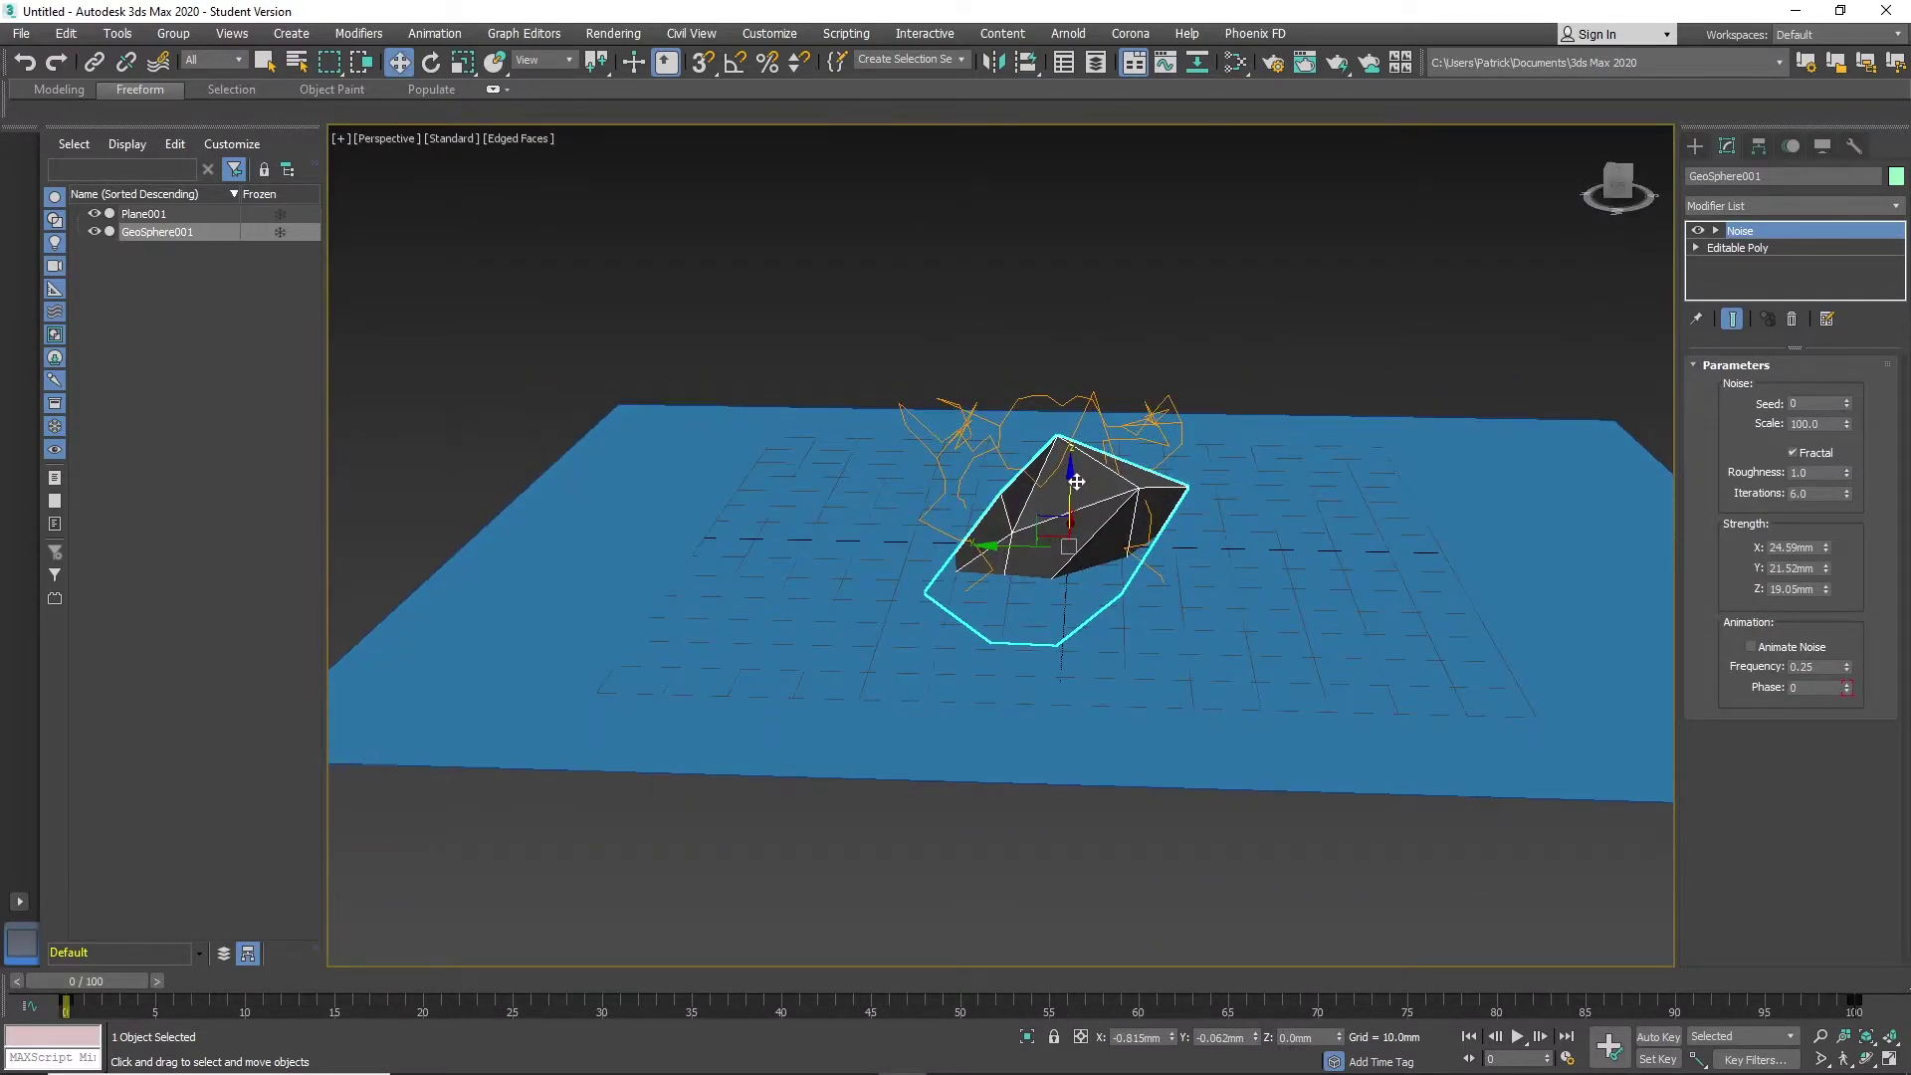
pyautogui.moveTo(1076, 481); pyautogui.dragTo(647, 496)
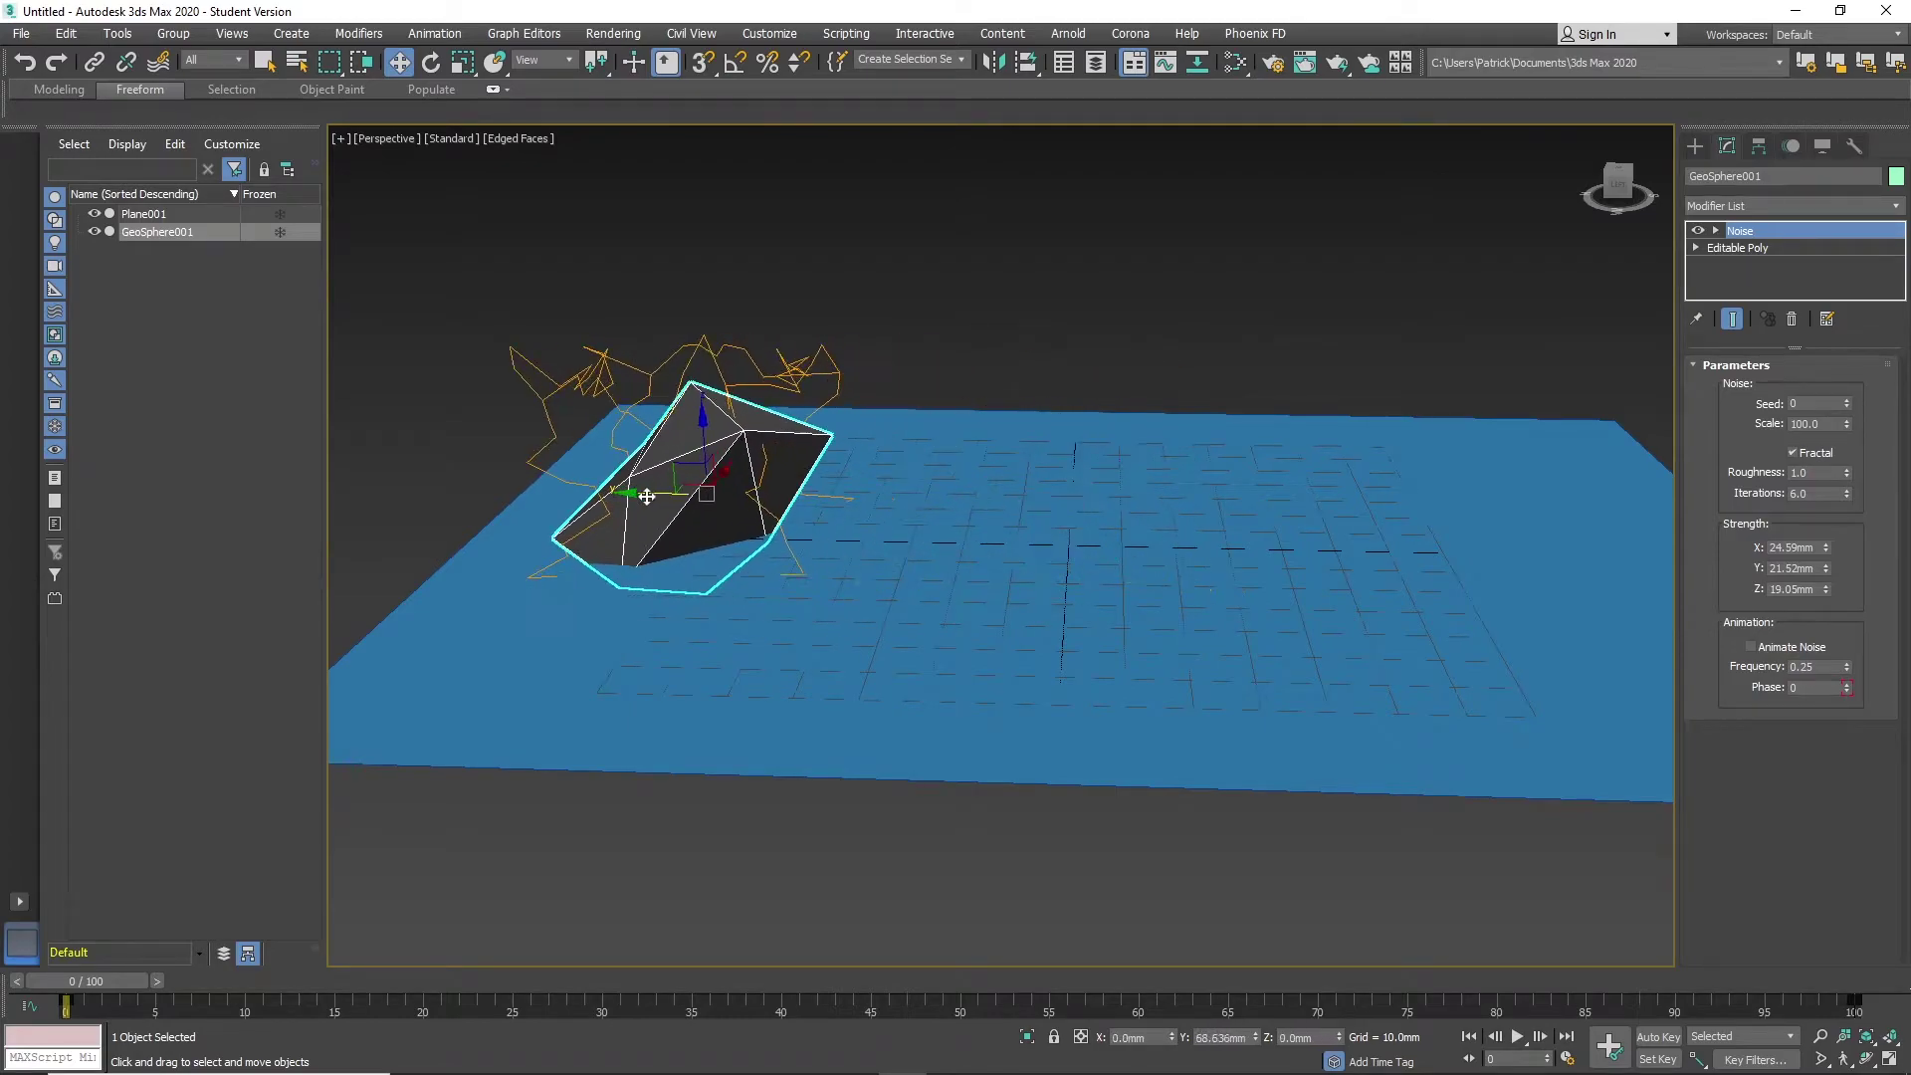
pyautogui.click(888, 361)
pyautogui.click(659, 500)
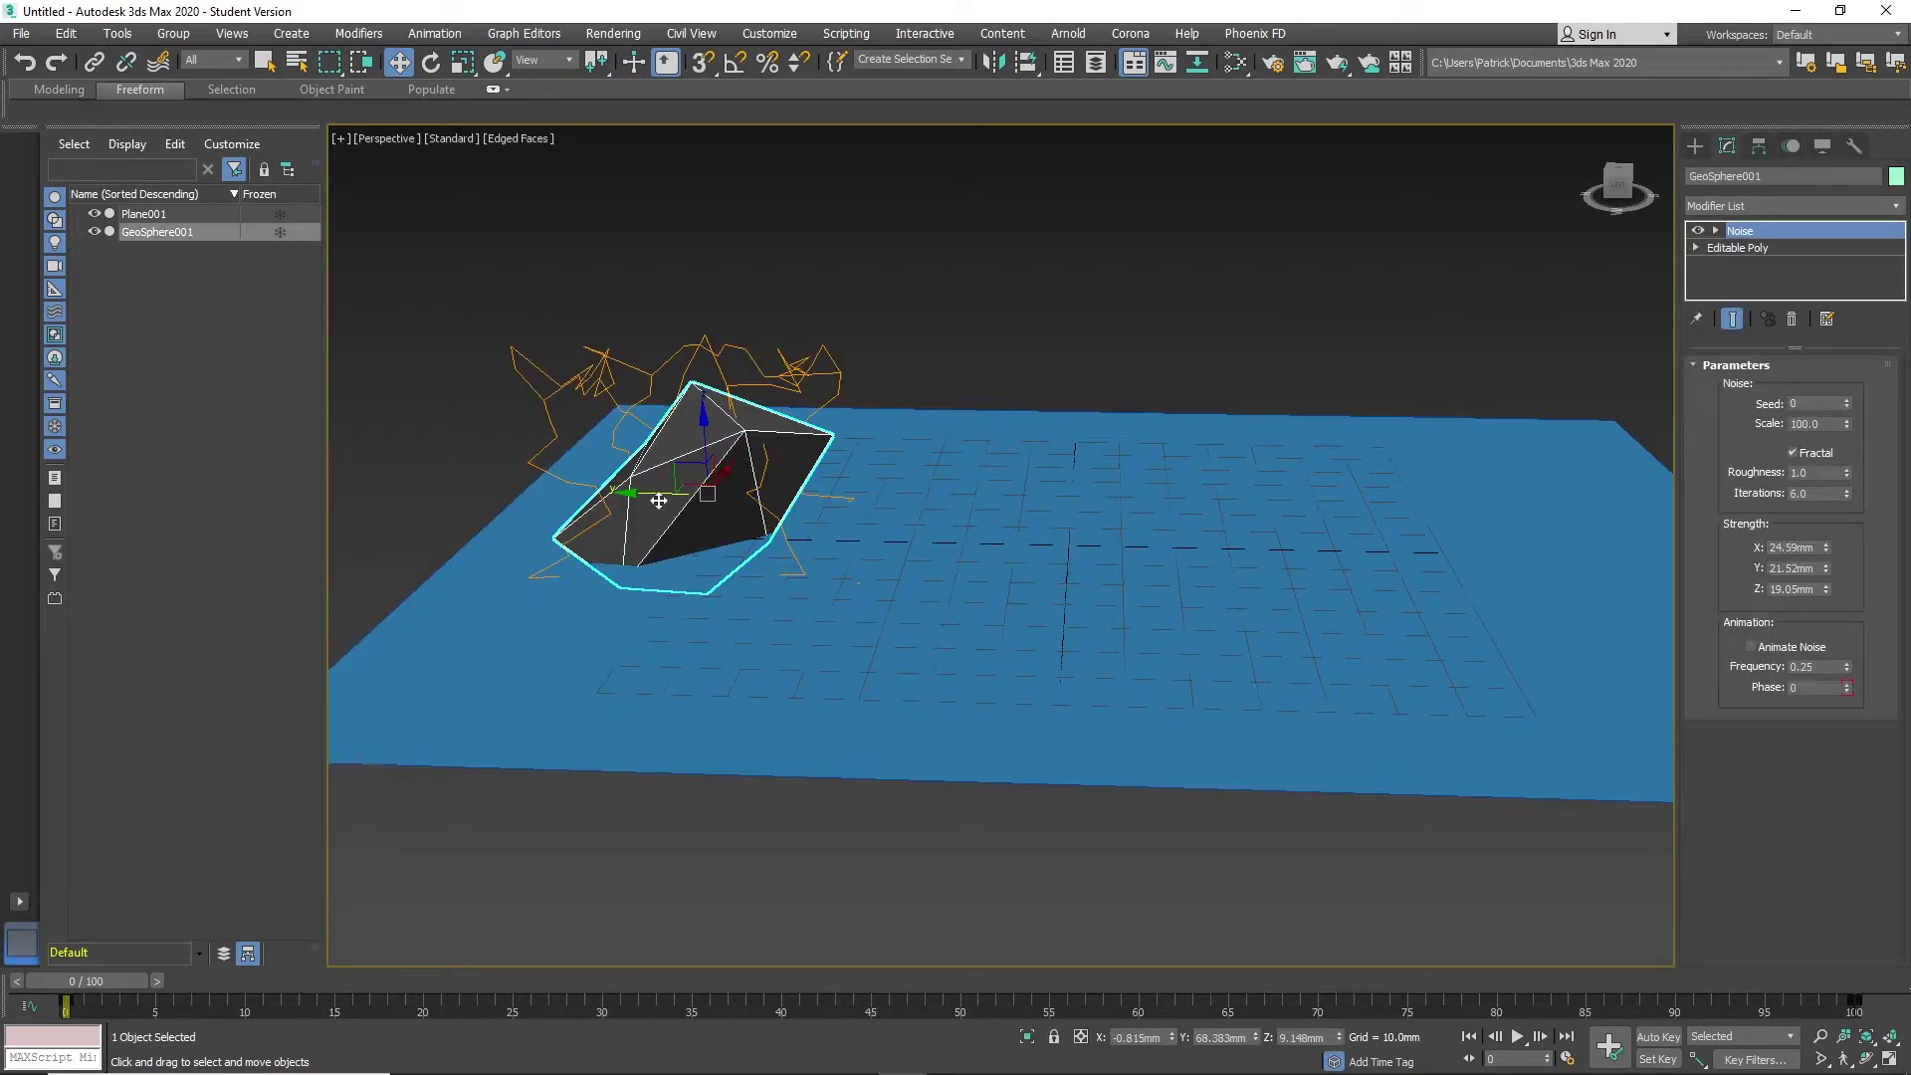
pyautogui.keyDown('shift'); pyautogui.moveTo(659, 501); pyautogui.dragTo(943, 506); pyautogui.keyUp('shift')
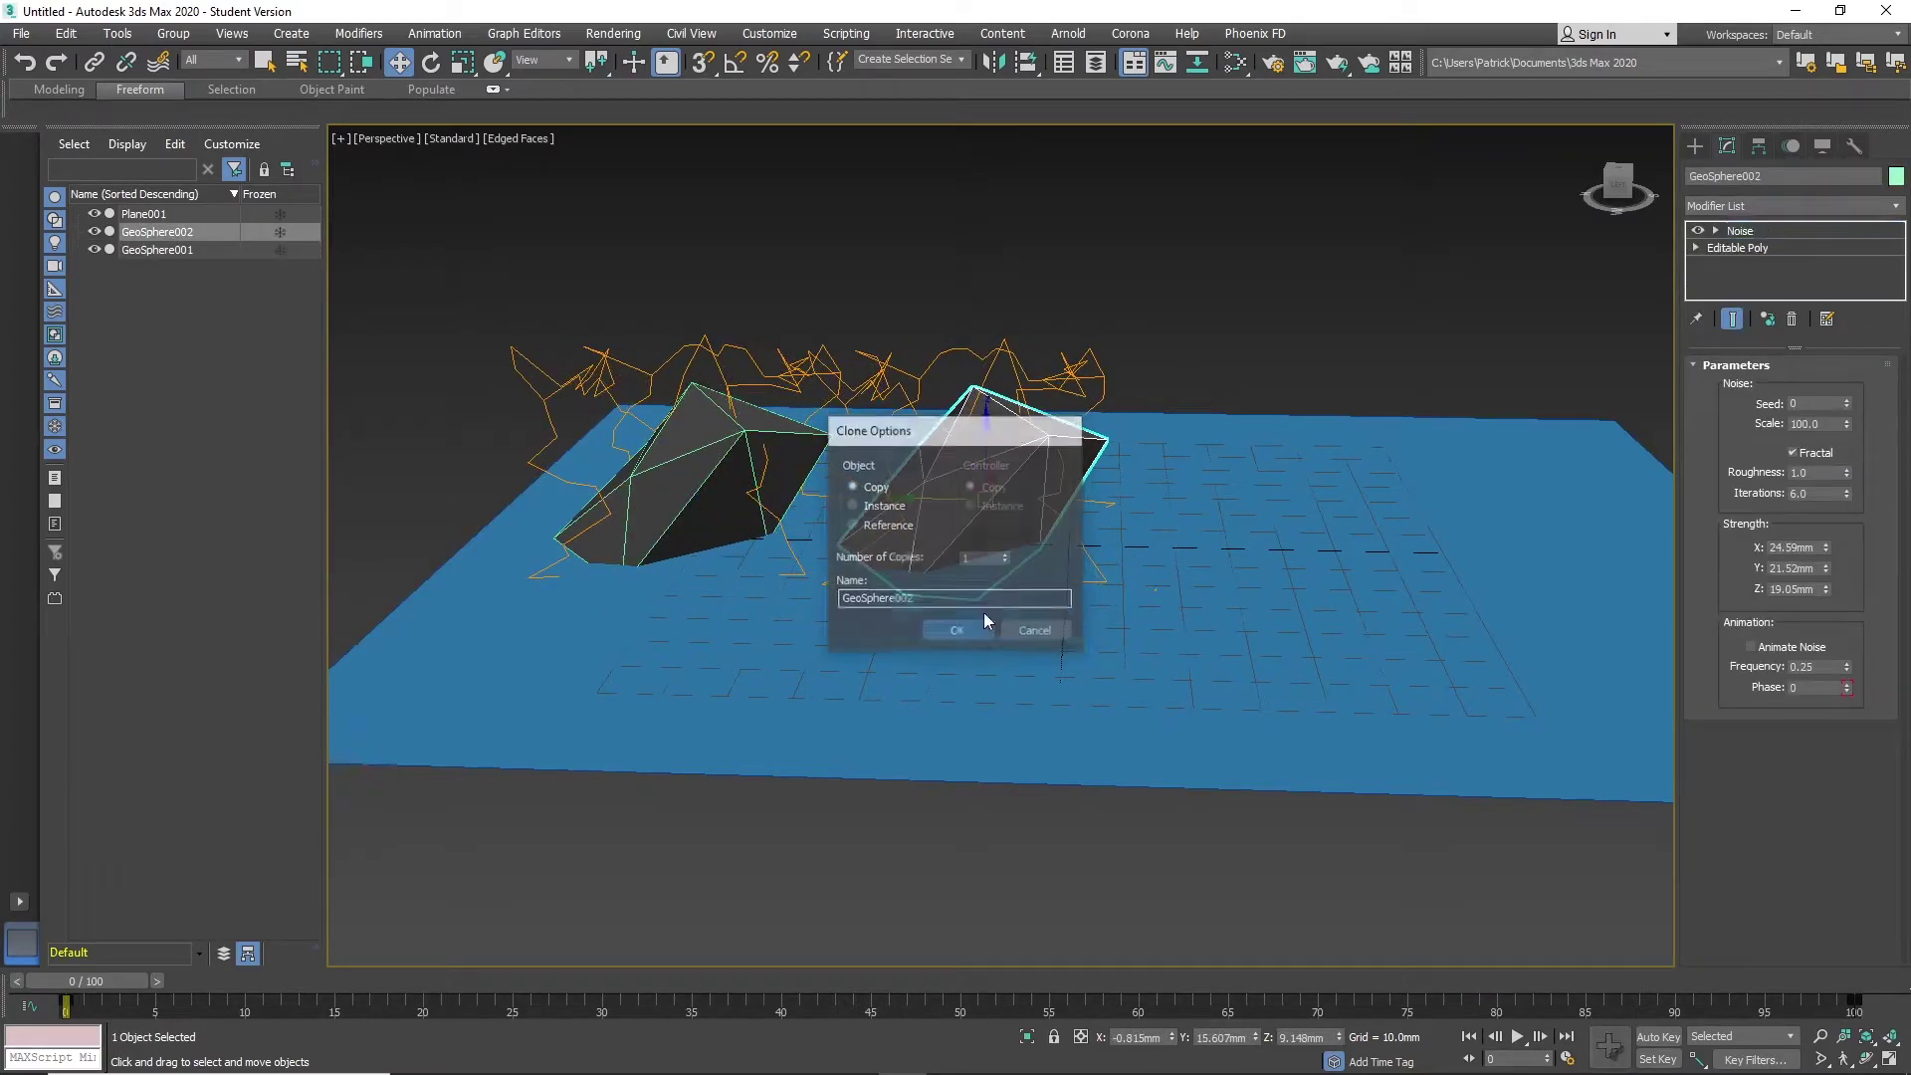
# Give the copied rock Noise seed 1, then clone a third rock further right with seed 2
pyautogui.click(1845, 400)
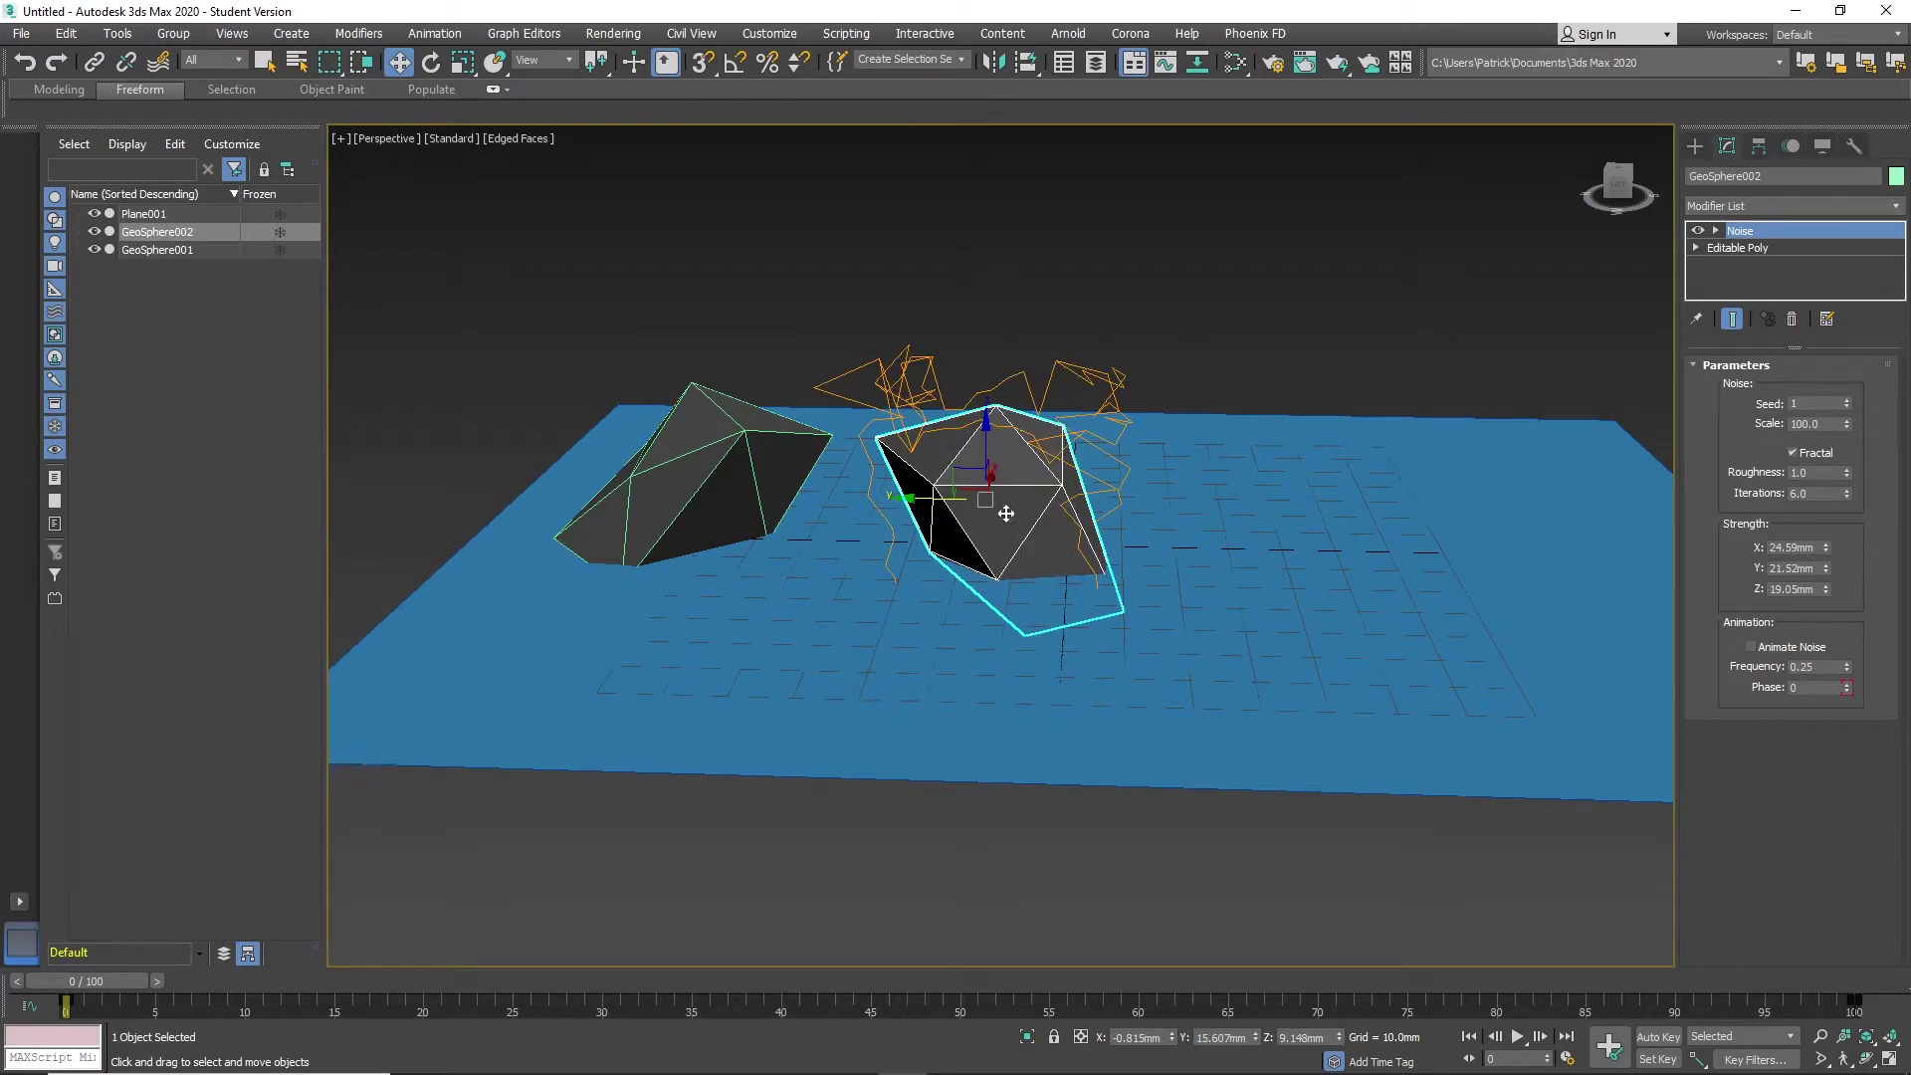
pyautogui.keyDown('shift'); pyautogui.moveTo(916, 501); pyautogui.dragTo(1239, 504); pyautogui.keyUp('shift')
pyautogui.click(972, 627)
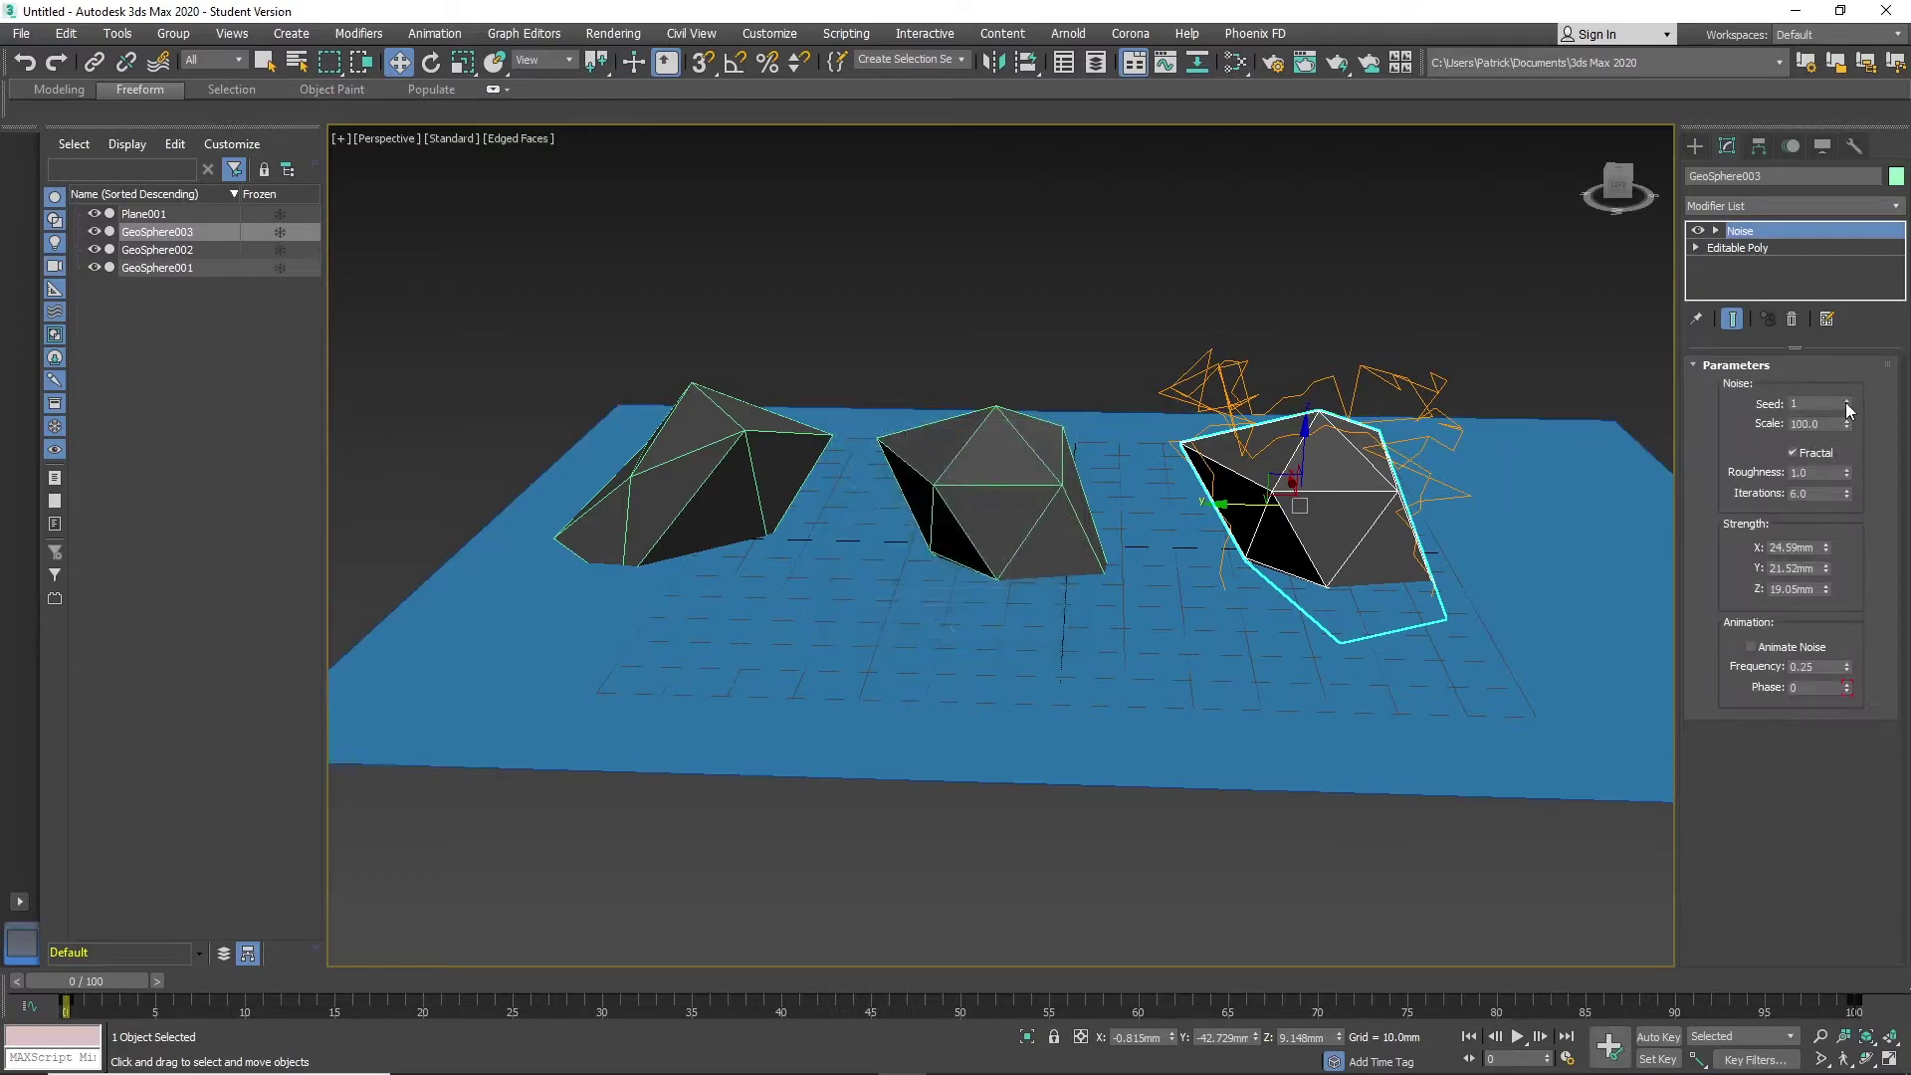
pyautogui.click(1846, 400)
# Turn off Edged Faces in the viewport shading and view all three rocks from the side
pyautogui.keyDown('alt'); pyautogui.moveTo(1374, 512); pyautogui.dragTo(1104, 508, button='middle'); pyautogui.keyUp('alt')
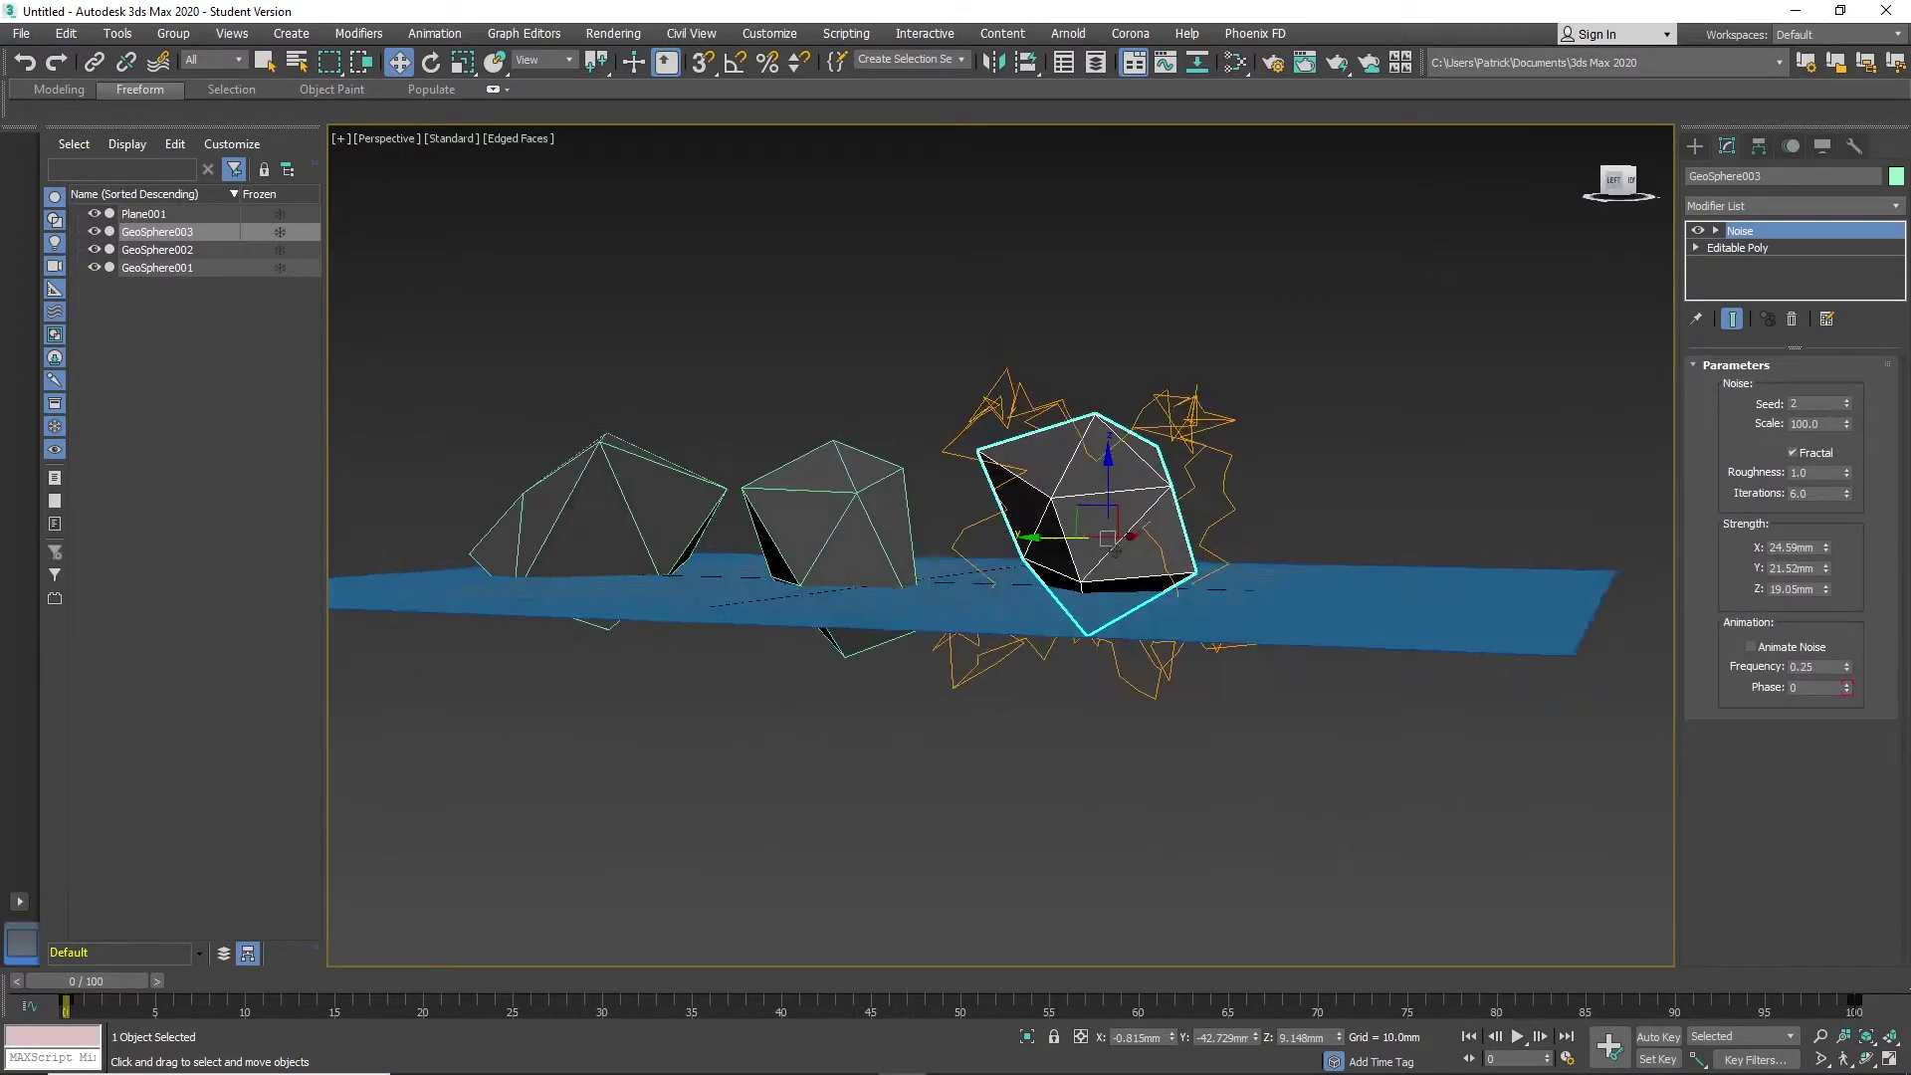
pyautogui.moveTo(1583, 214); pyautogui.dragTo(1480, 368)
pyautogui.click(1480, 368)
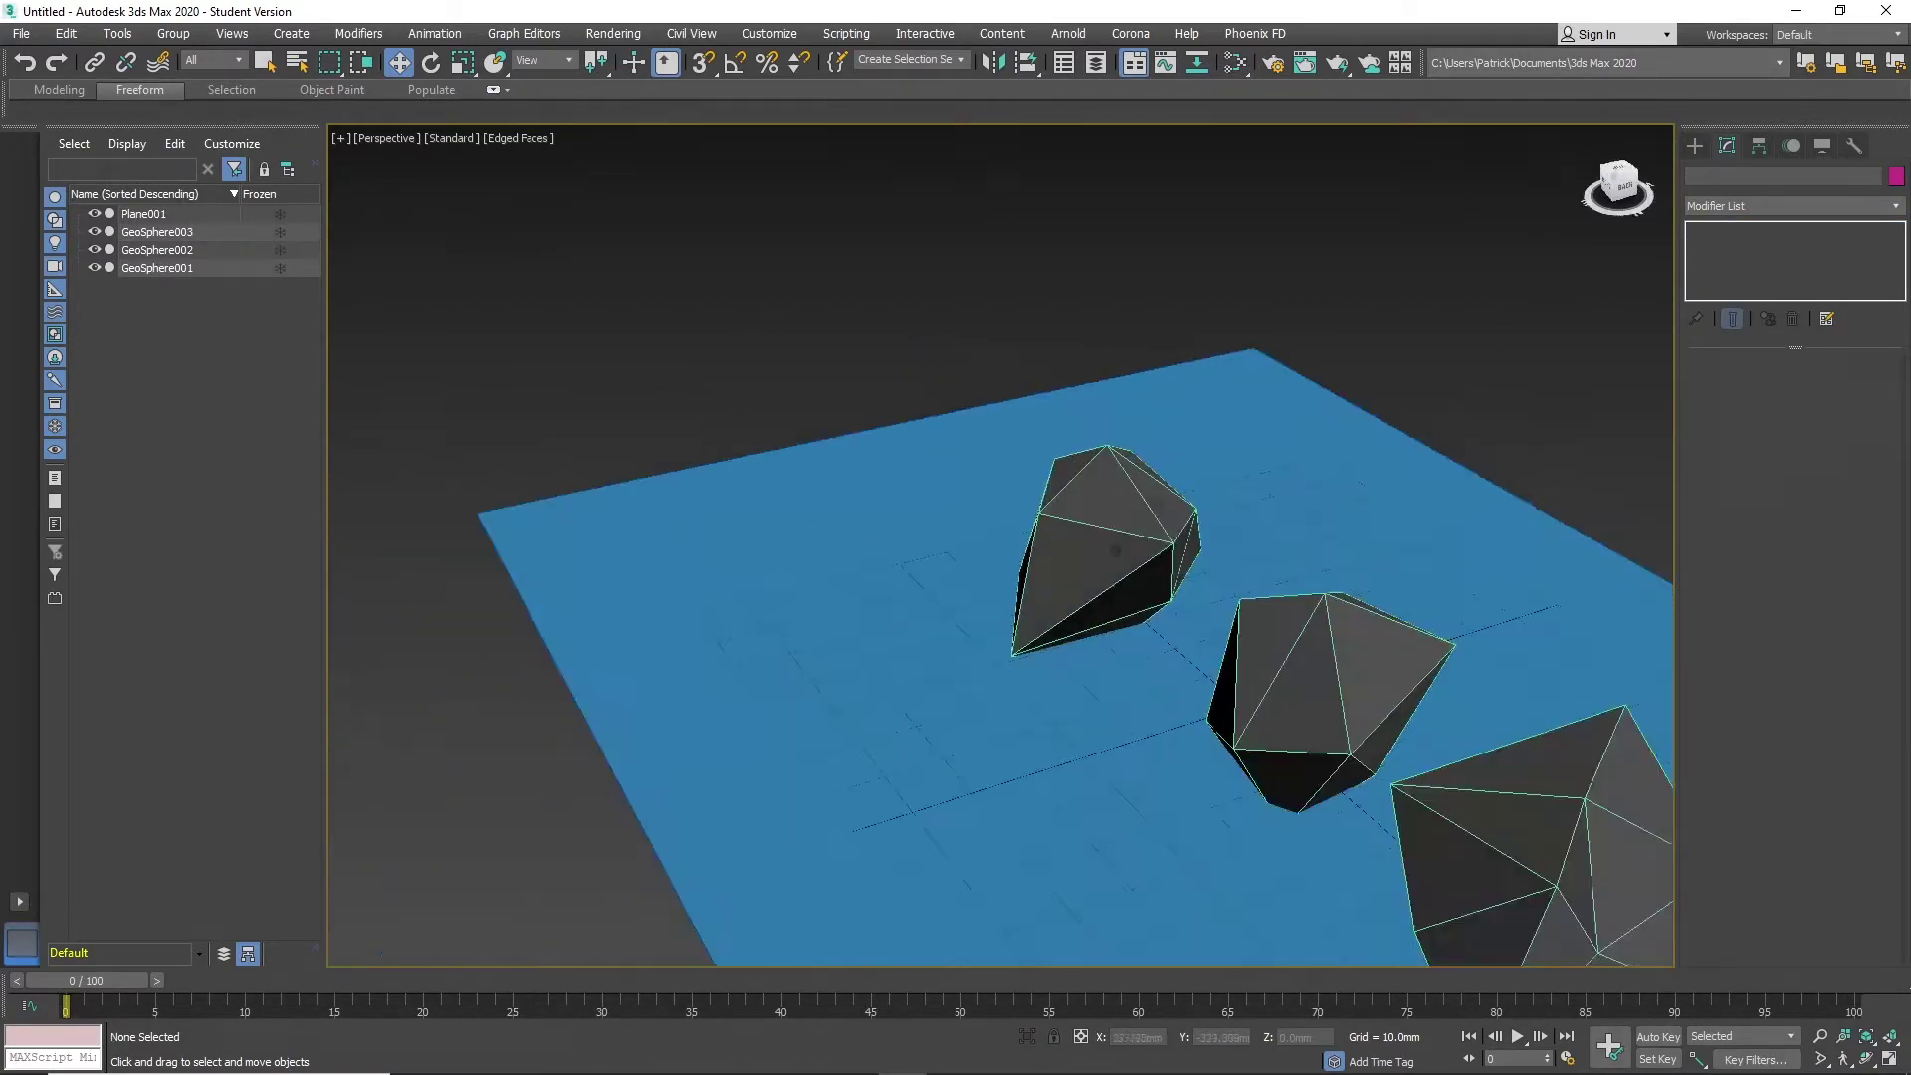
pyautogui.moveTo(1113, 551)
pyautogui.keyDown('alt'); pyautogui.mouseDown(button='middle')
pyautogui.moveTo(1485, 282)
pyautogui.moveTo(549, 127)
pyautogui.mouseUp(button='middle'); pyautogui.keyUp('alt')
pyautogui.click(538, 138)
pyautogui.click(589, 363)
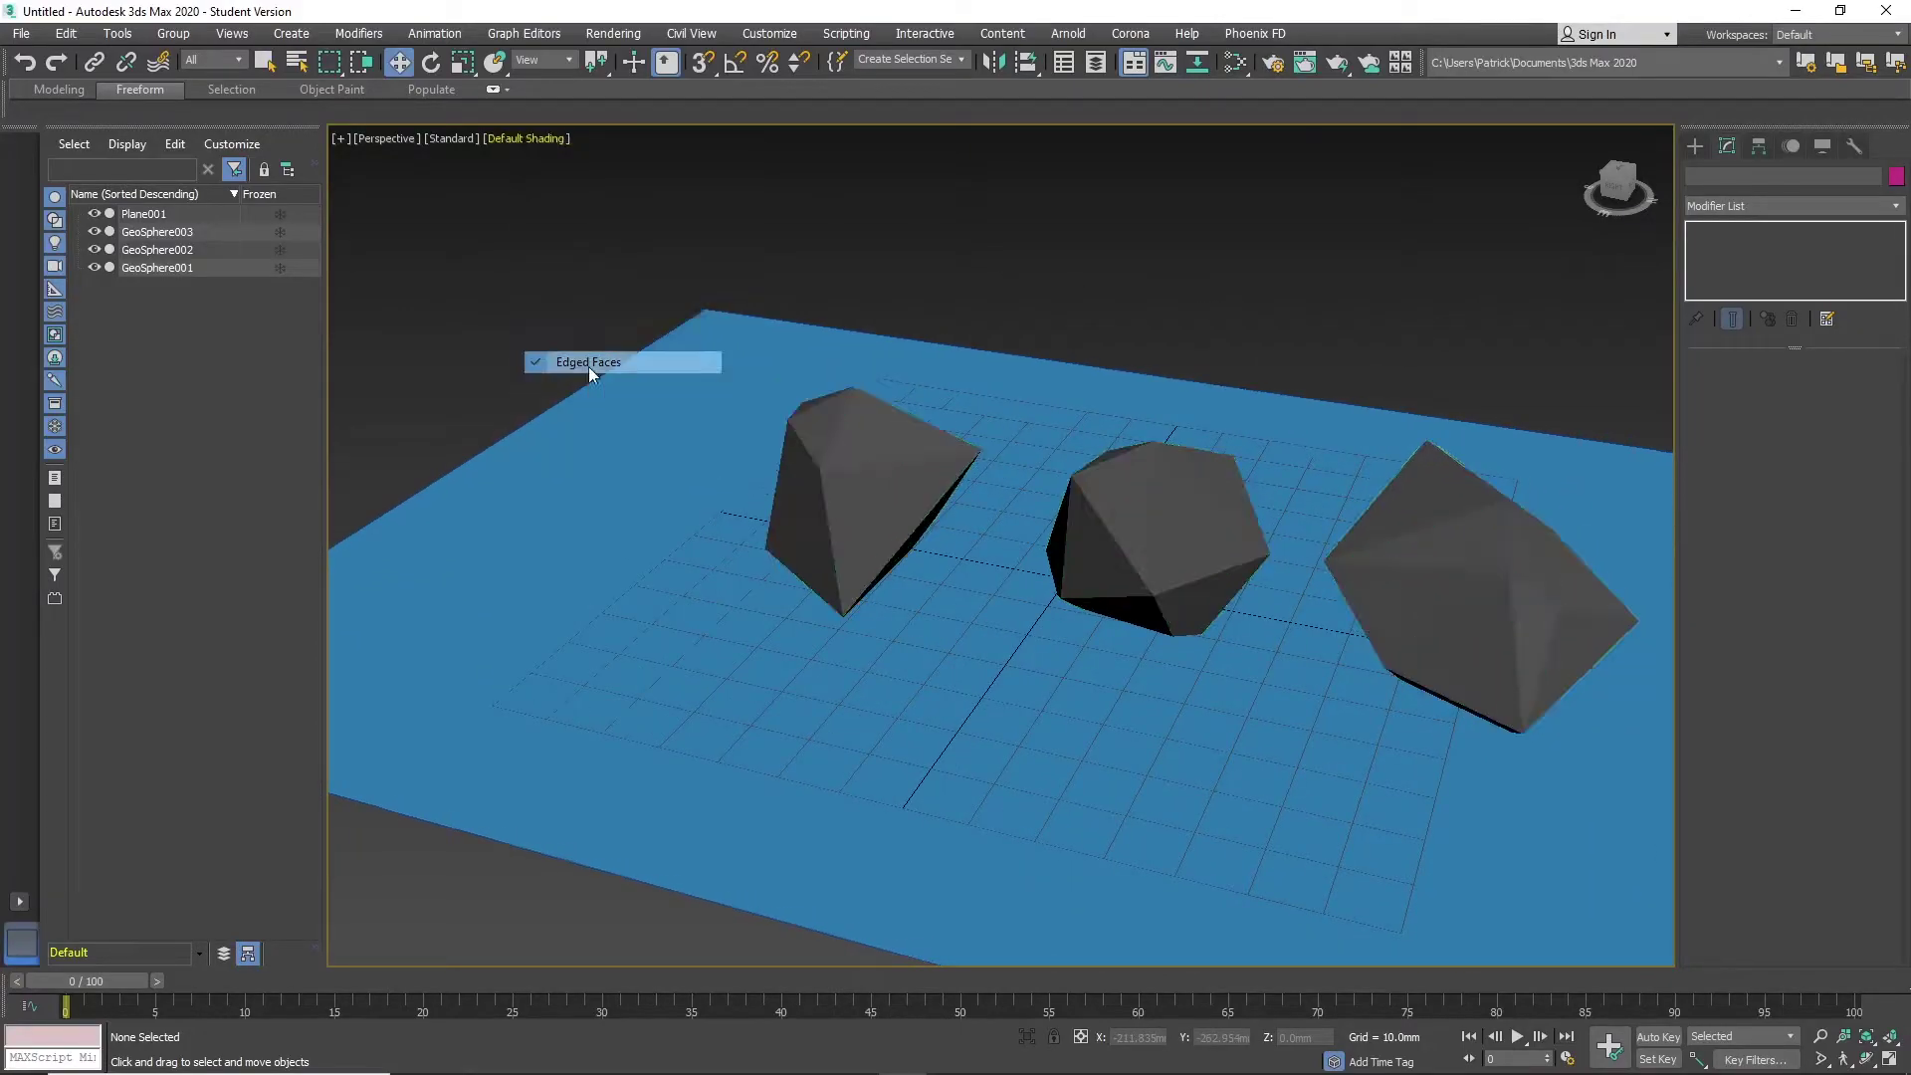
pyautogui.keyDown('alt'); pyautogui.moveTo(588, 366); pyautogui.dragTo(1024, 324, button='middle'); pyautogui.keyUp('alt')
pyautogui.click(1621, 181)
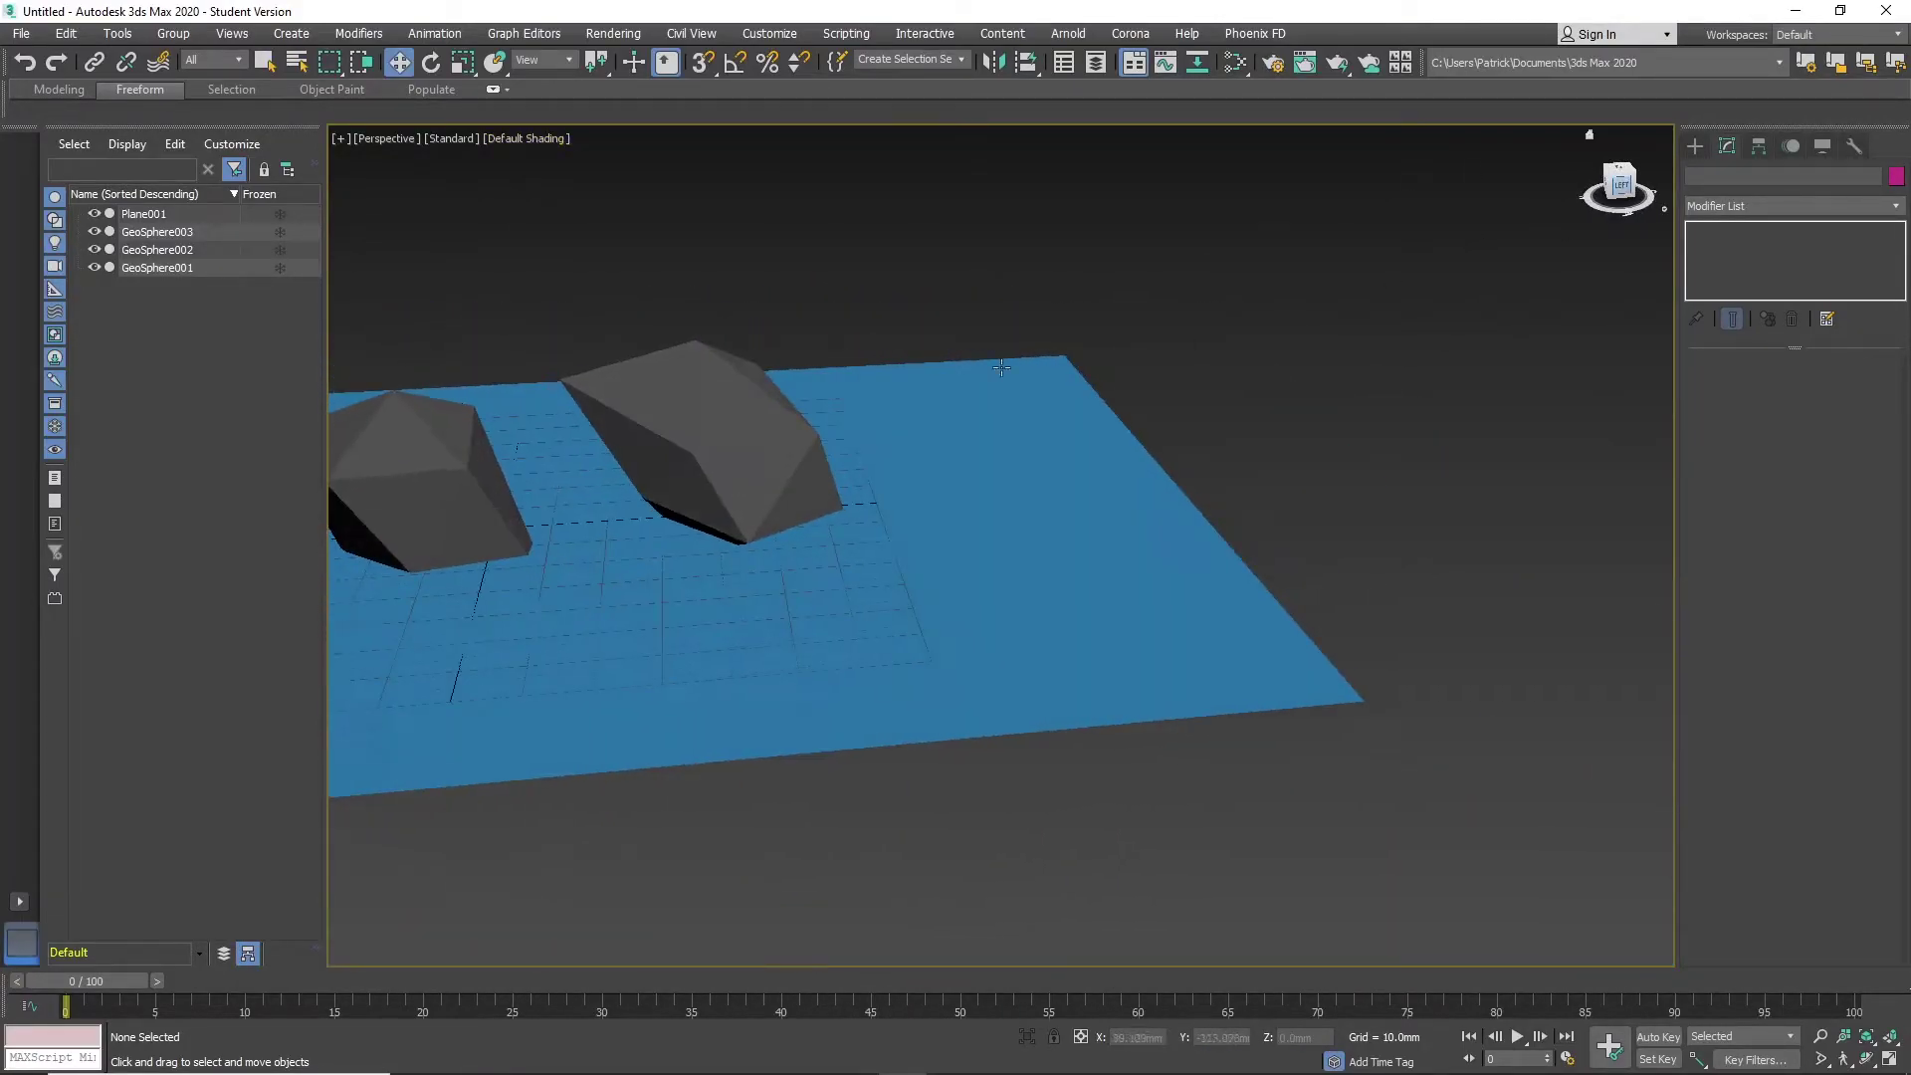
pyautogui.moveTo(740, 482)
pyautogui.keyDown('alt'); pyautogui.mouseDown(button='middle')
pyautogui.moveTo(1305, 414)
pyautogui.moveTo(1269, 528)
pyautogui.moveTo(1160, 452)
pyautogui.mouseUp(button='middle'); pyautogui.keyUp('alt')
pyautogui.click(970, 518)
pyautogui.click(697, 468)
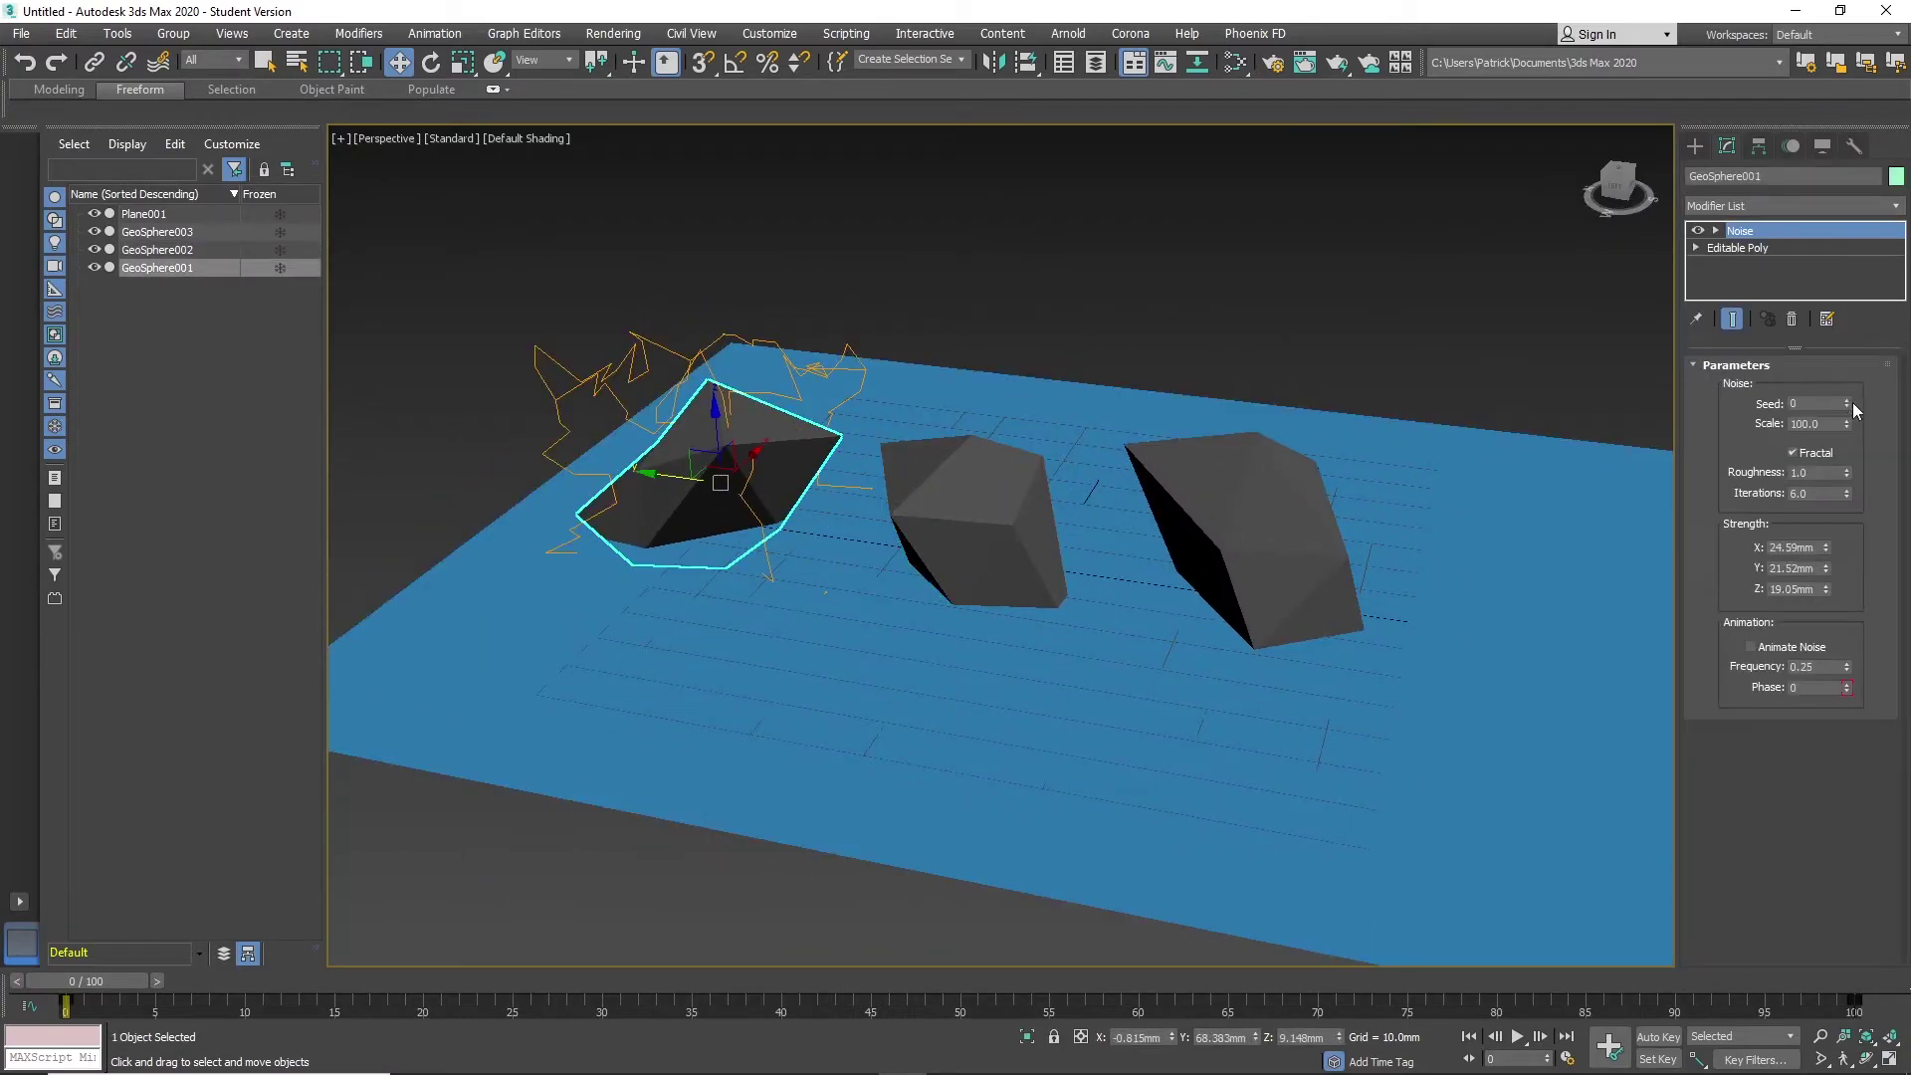
pyautogui.moveTo(1848, 402); pyautogui.dragTo(1824, 209)
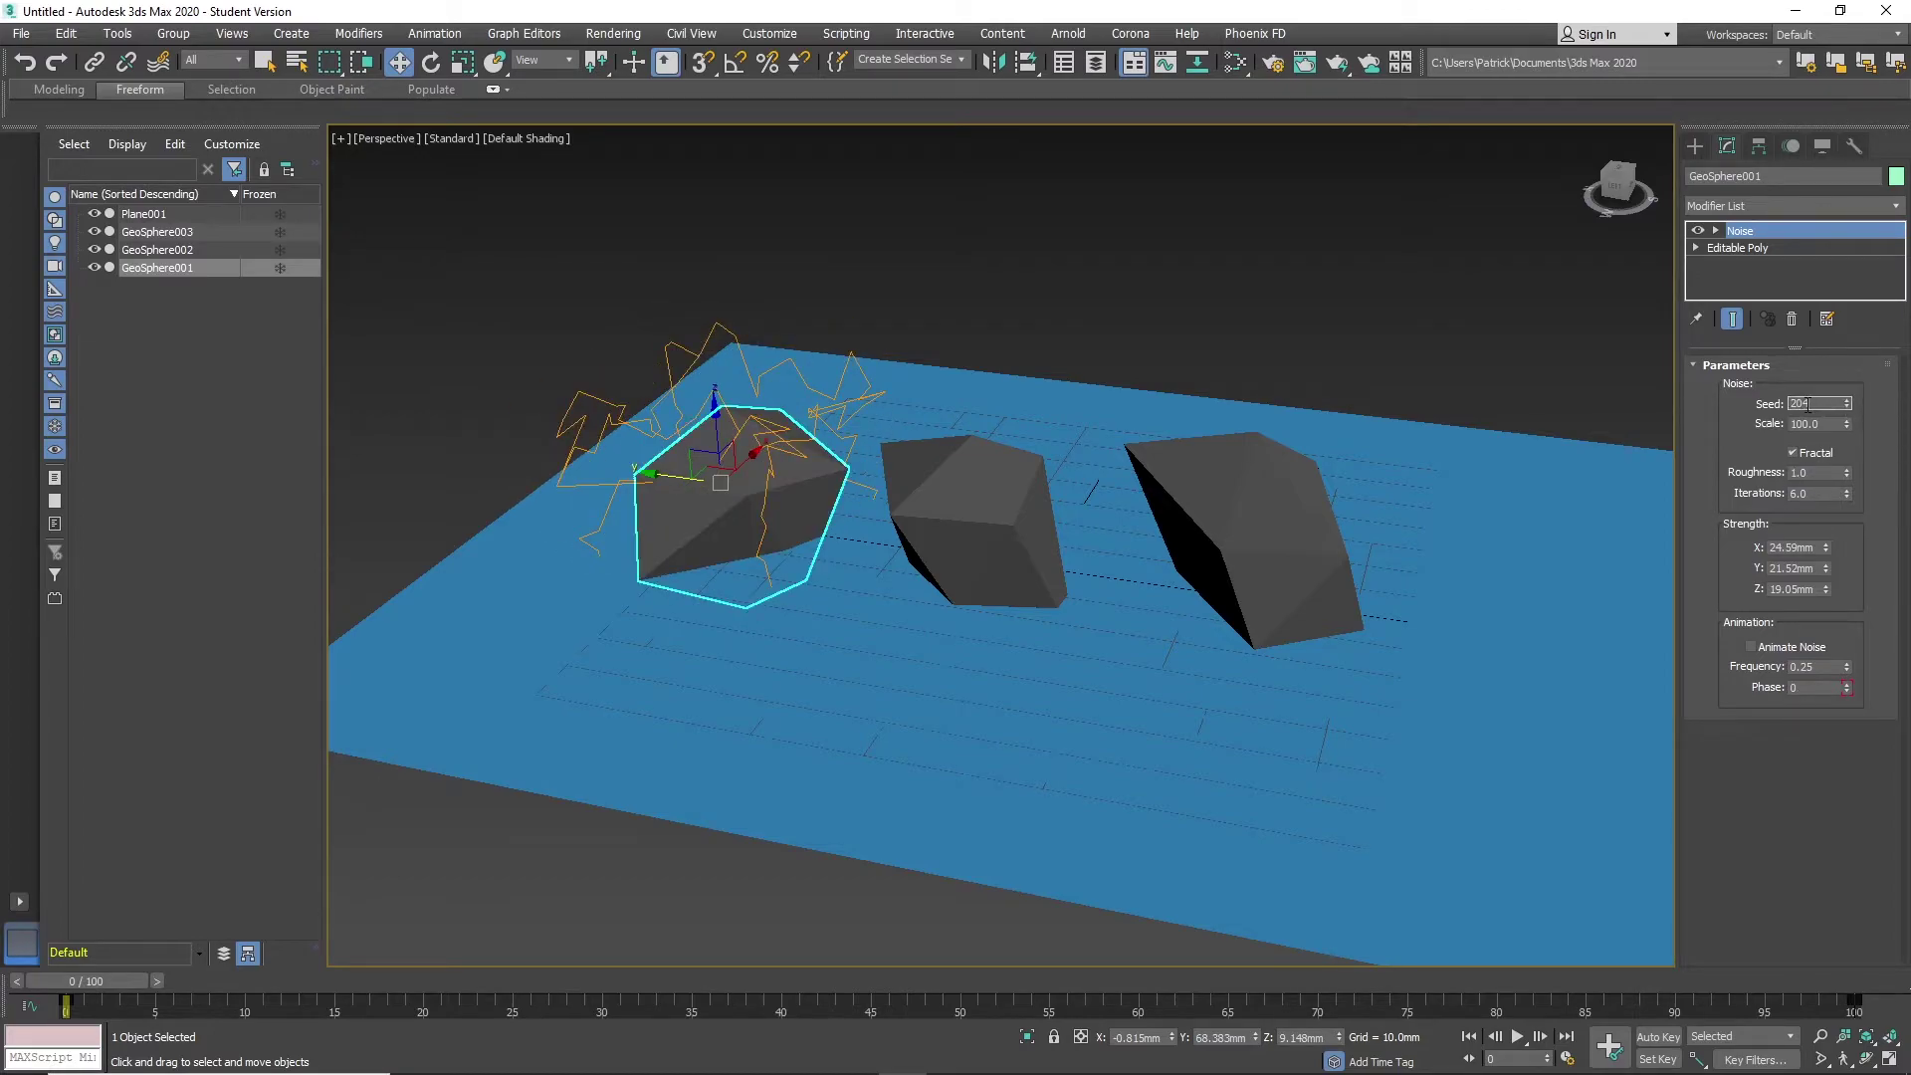
pyautogui.press('Return')
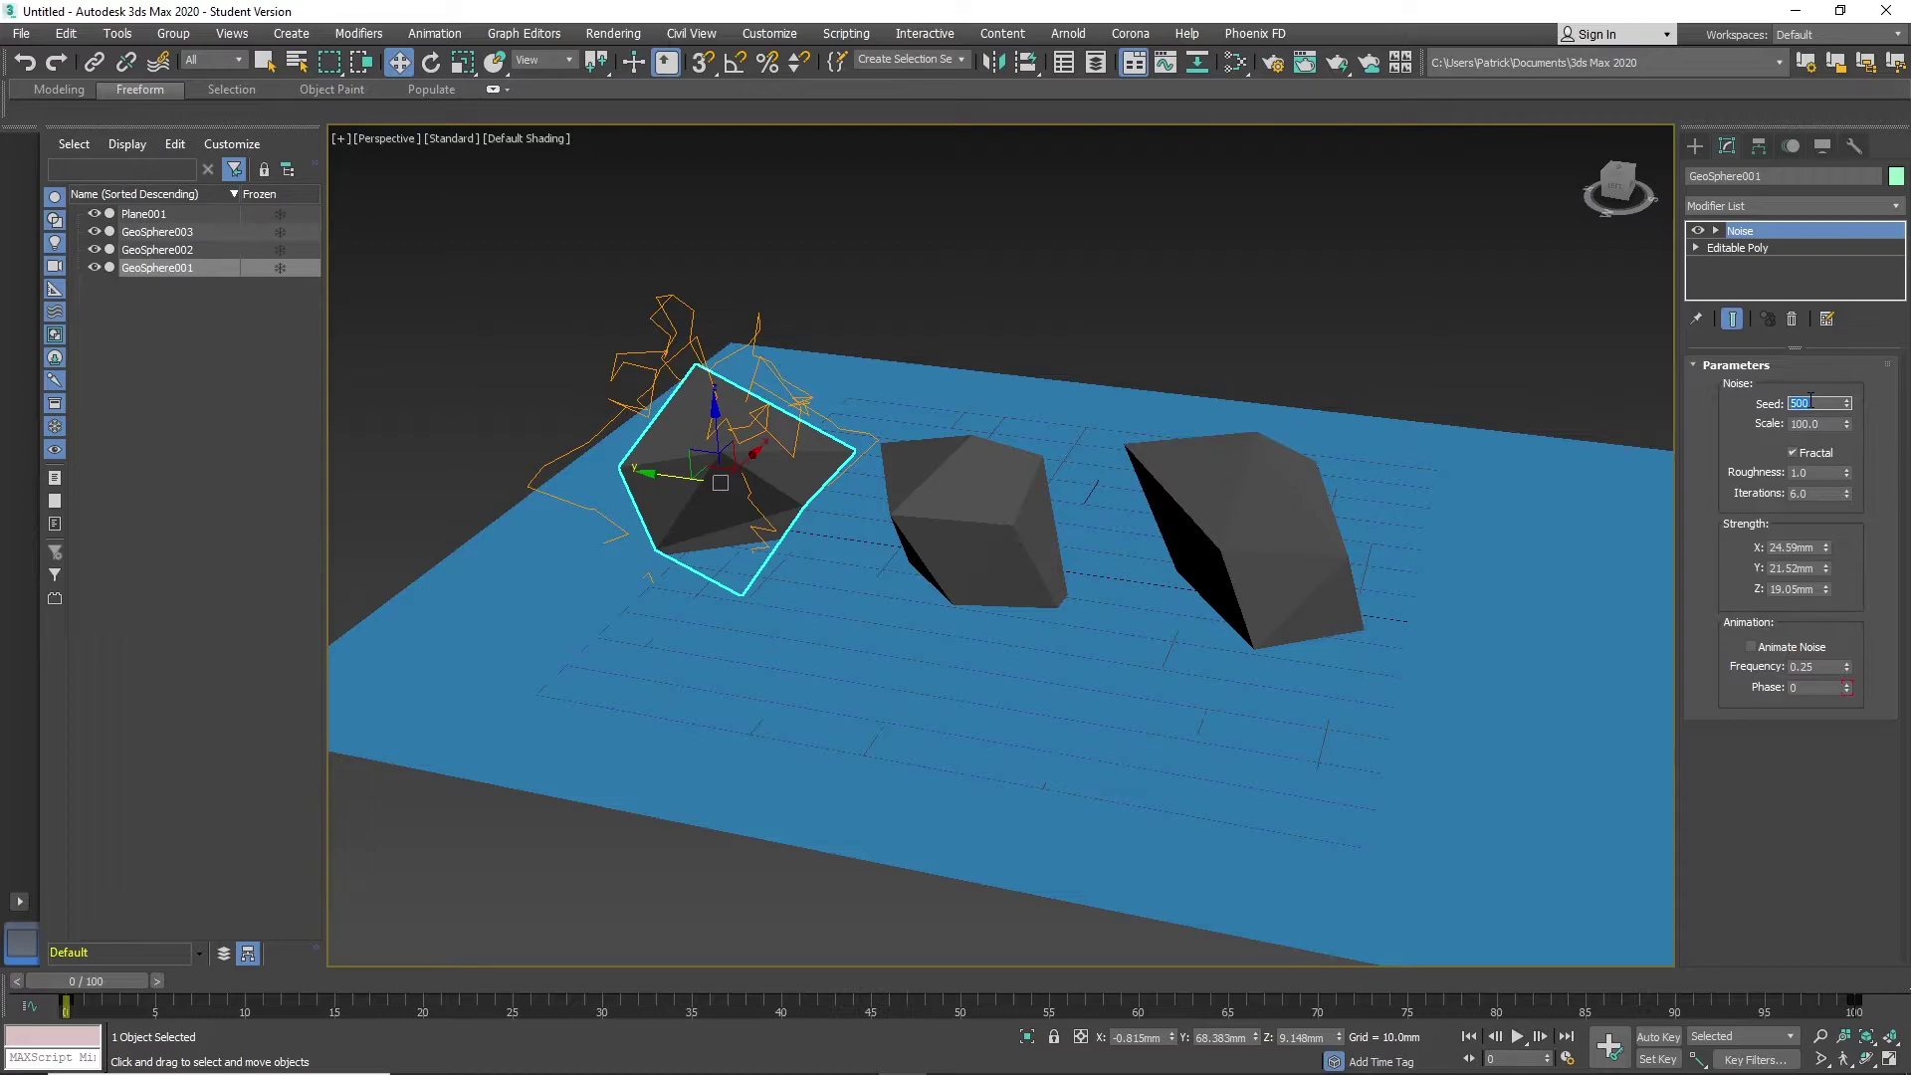
pyautogui.write('0')
pyautogui.press('Return')
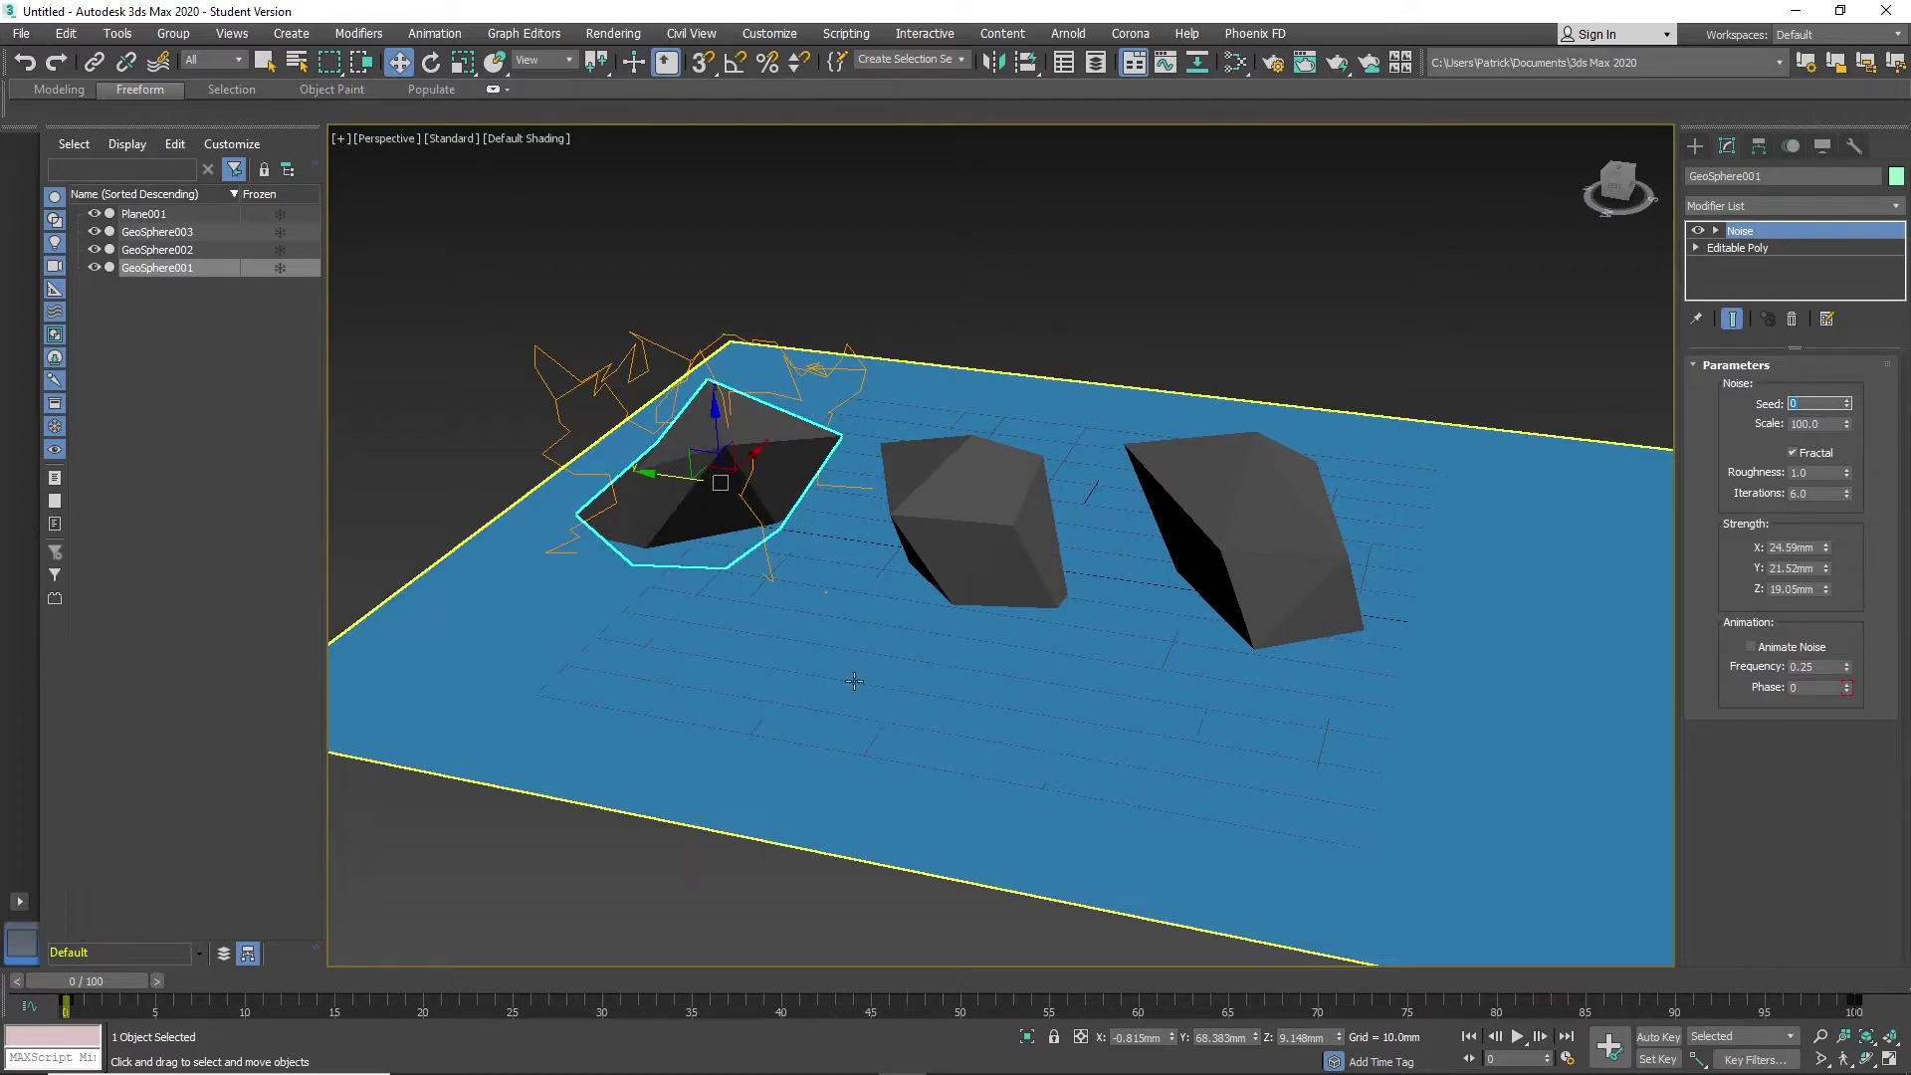
pyautogui.moveTo(1314, 445); pyautogui.dragTo(1274, 495, button='middle')
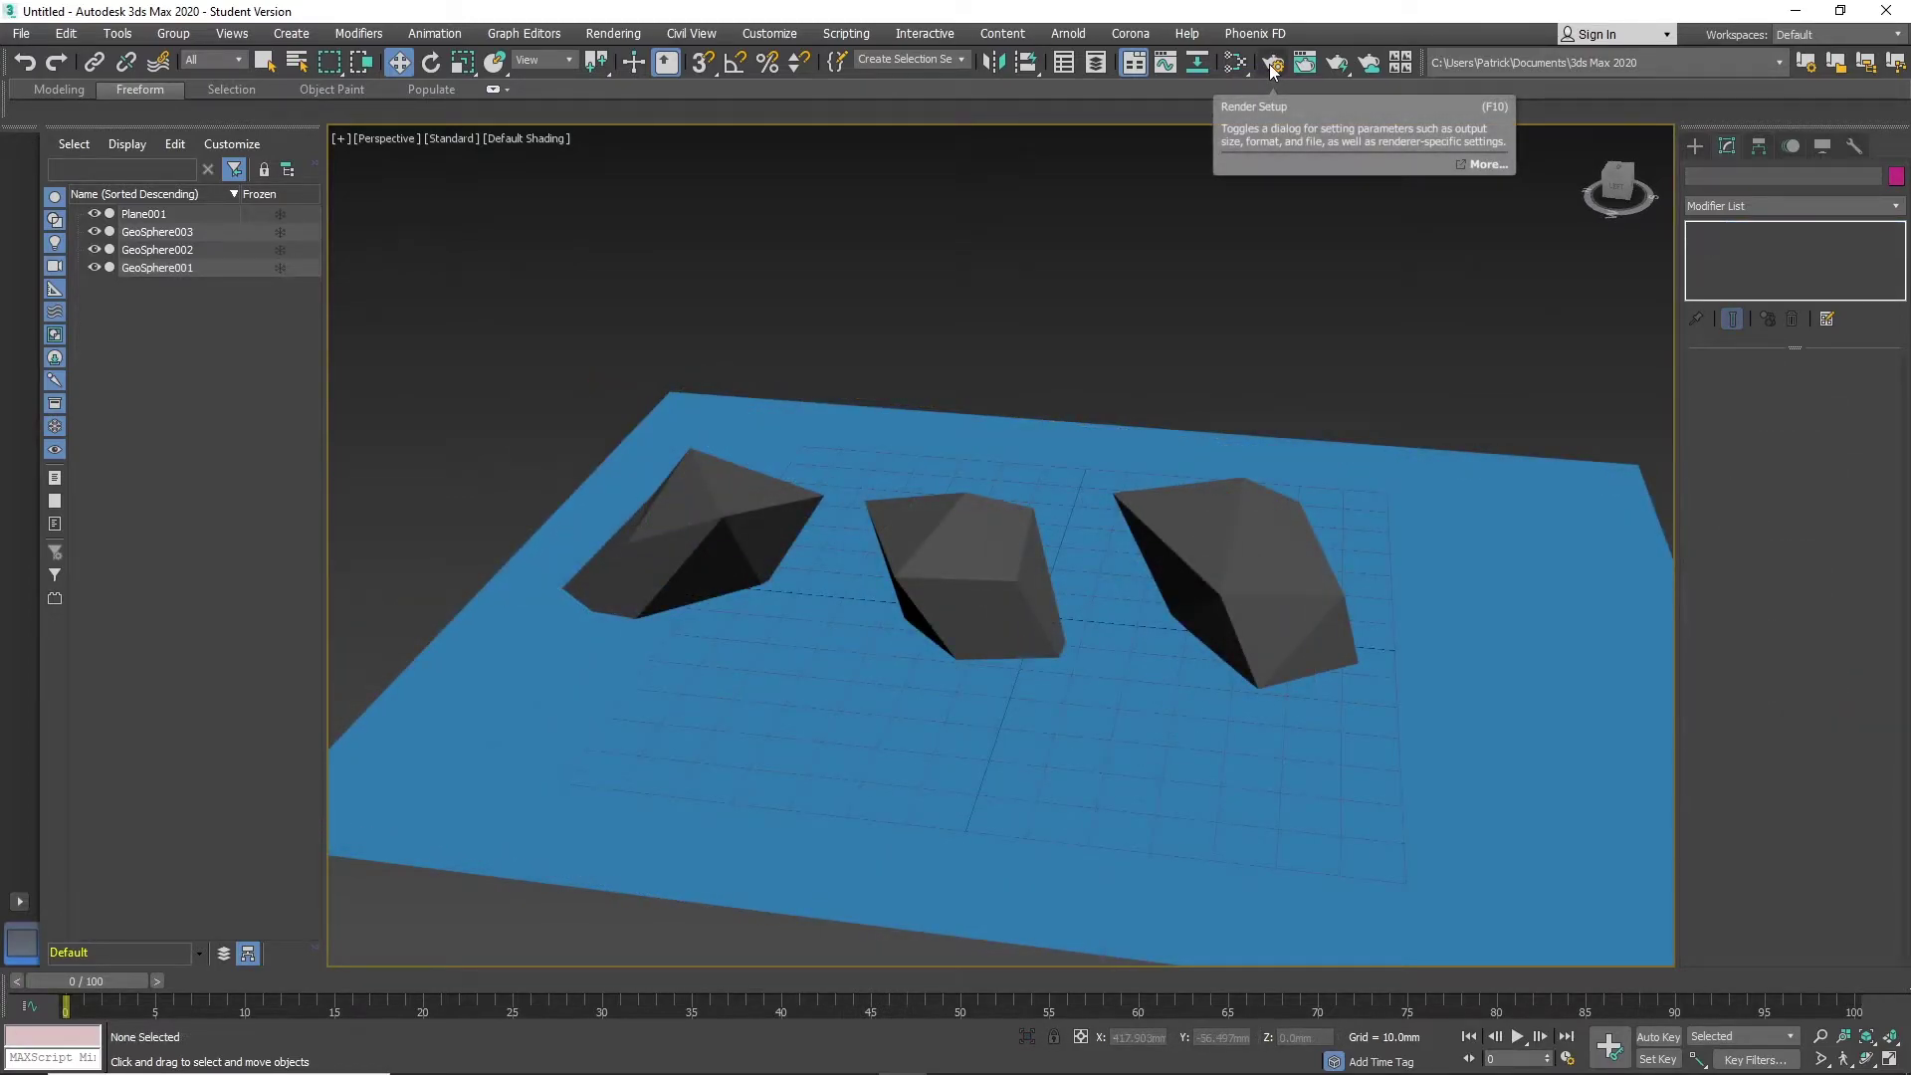
pyautogui.click(1271, 66)
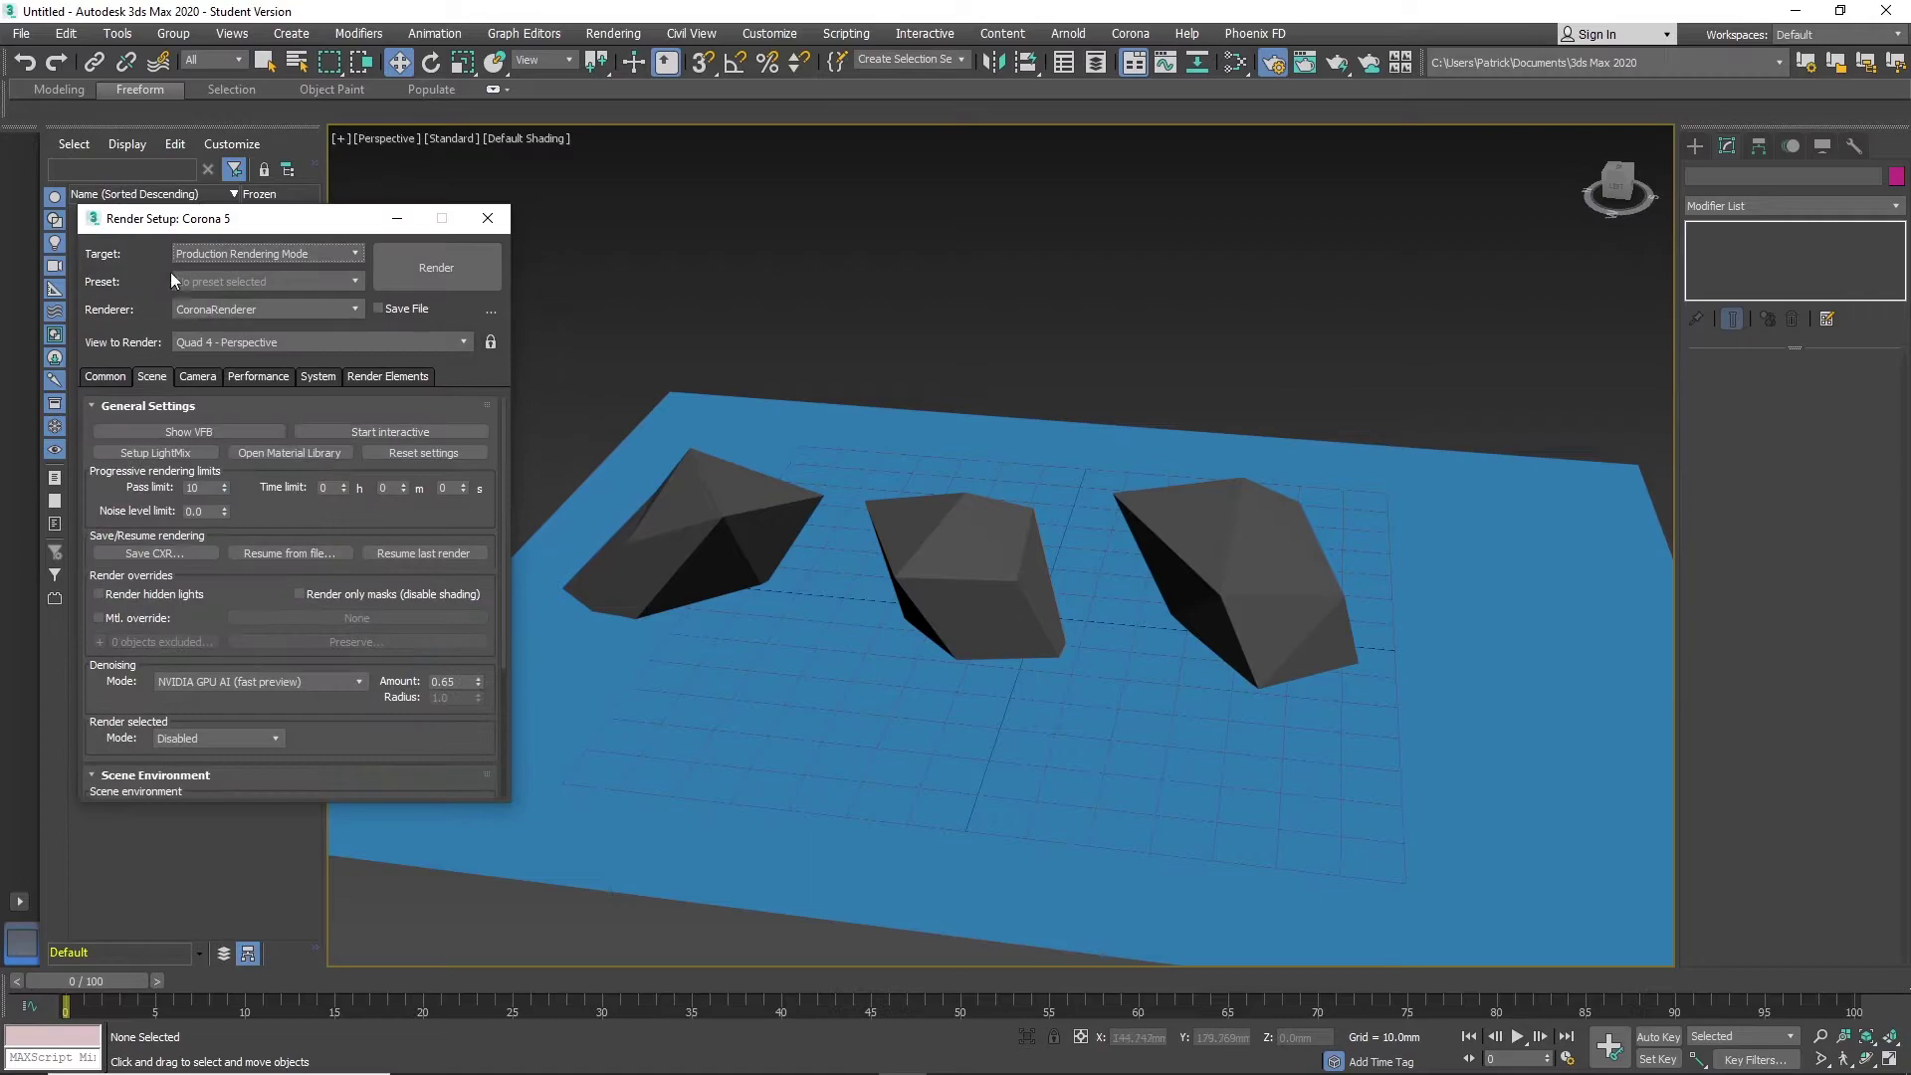
pyautogui.click(243, 317)
pyautogui.click(124, 316)
pyautogui.click(130, 381)
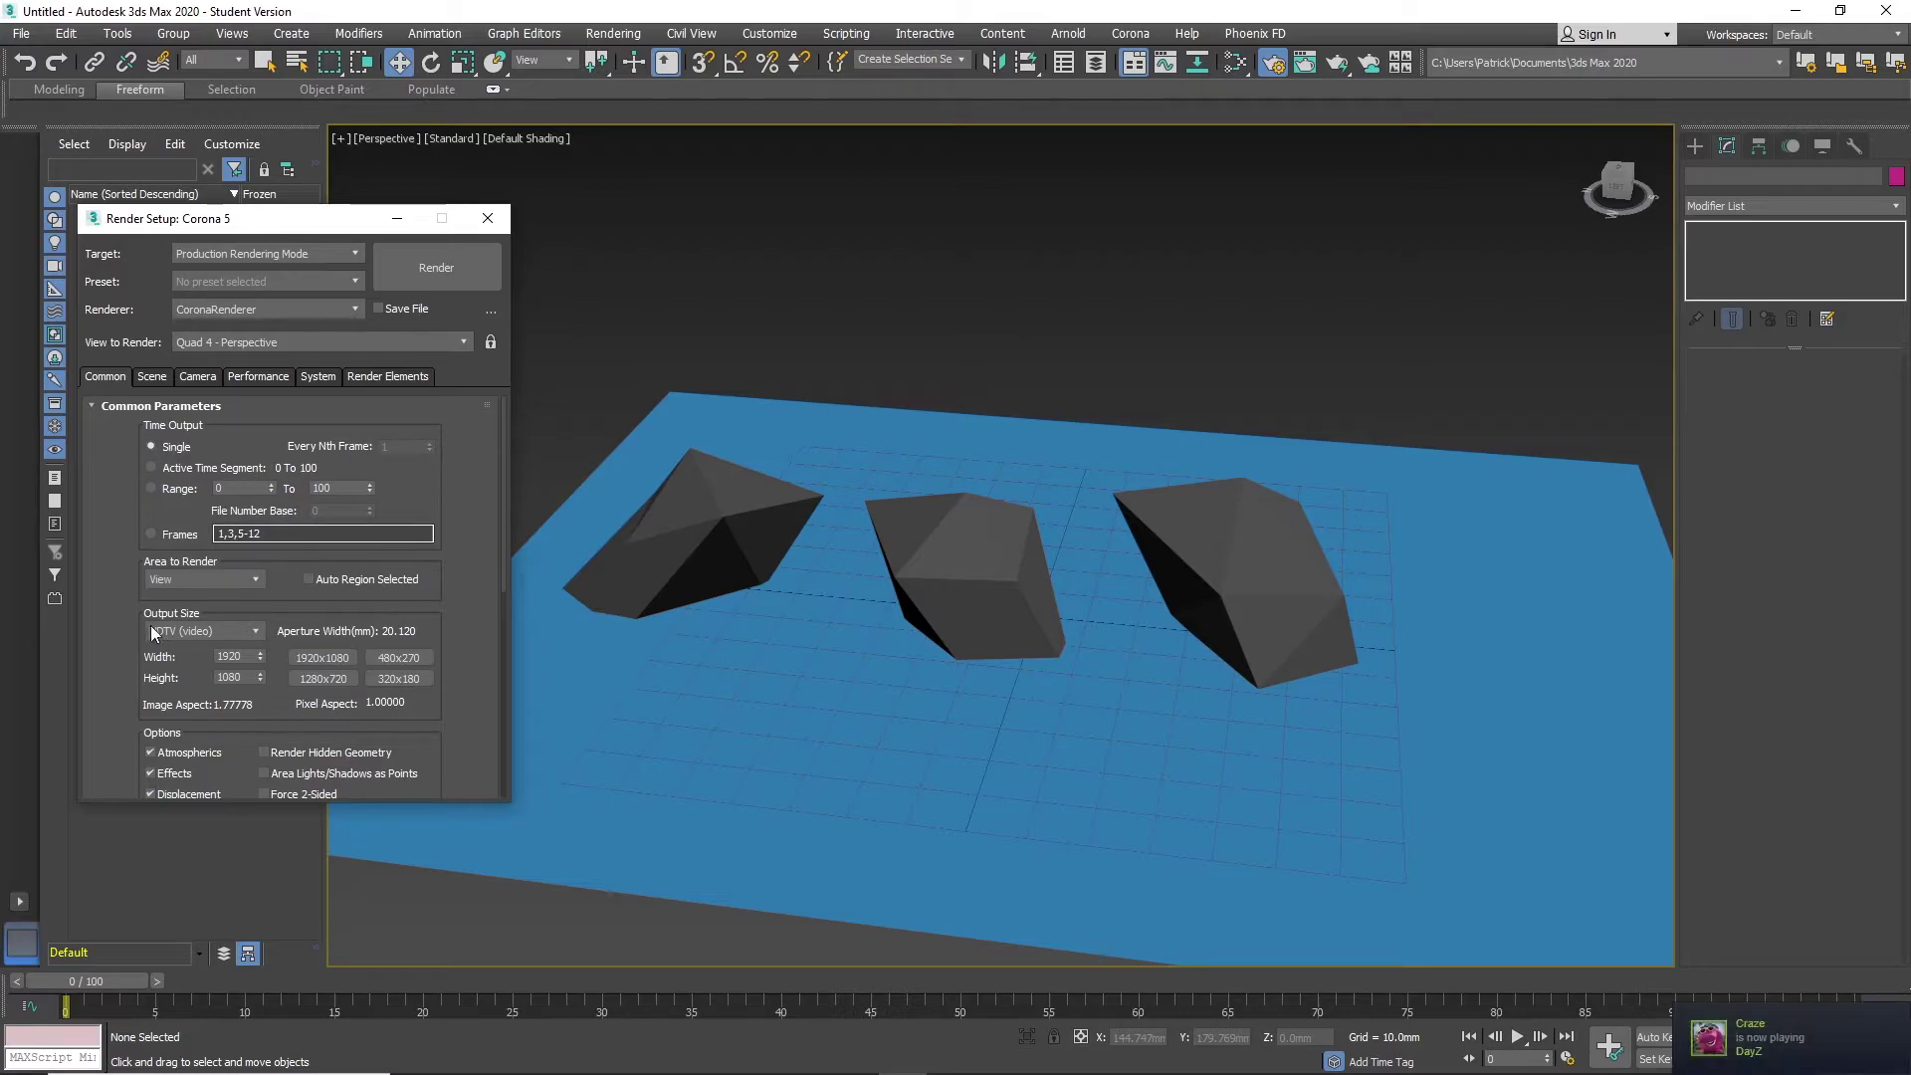
pyautogui.click(182, 630)
pyautogui.click(91, 659)
pyautogui.click(153, 375)
pyautogui.scroll(-3, 320, 656)
pyautogui.click(212, 515)
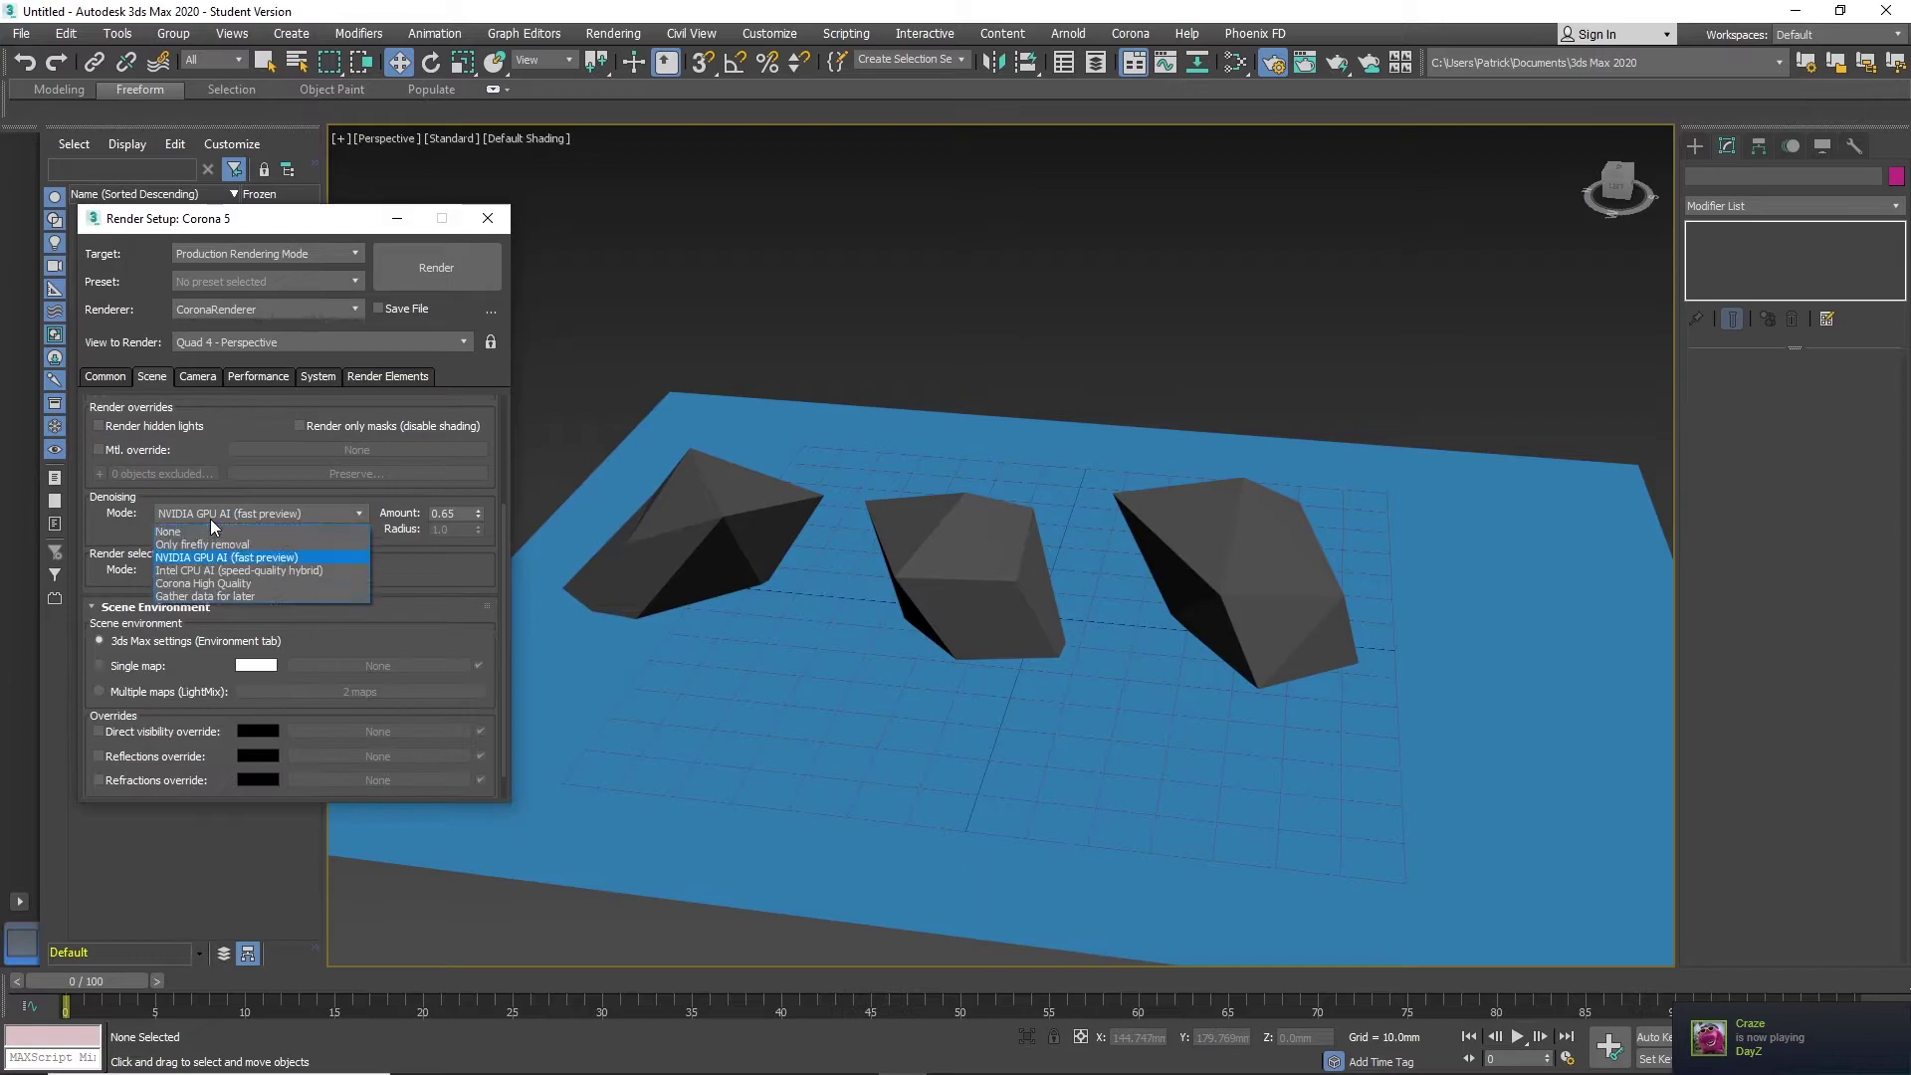
pyautogui.click(332, 556)
pyautogui.scroll(3, 388, 587)
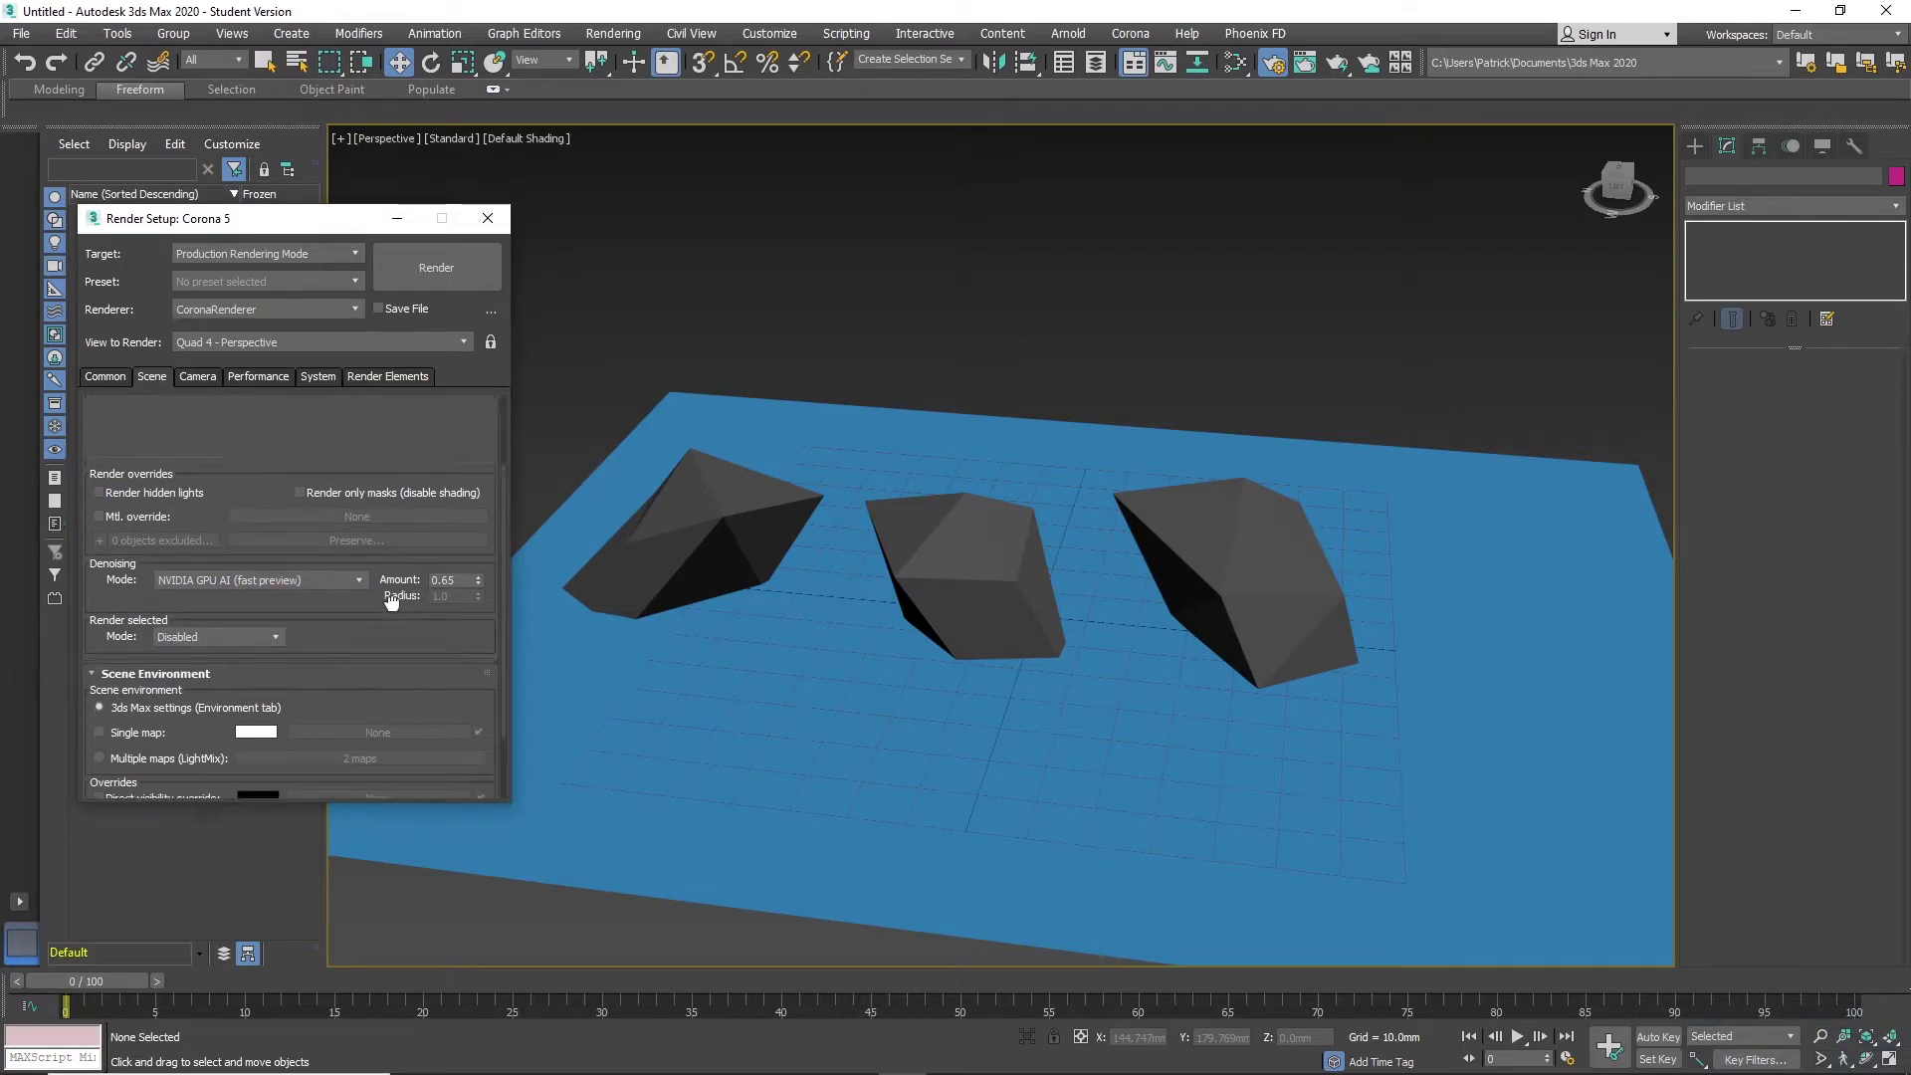
pyautogui.click(261, 377)
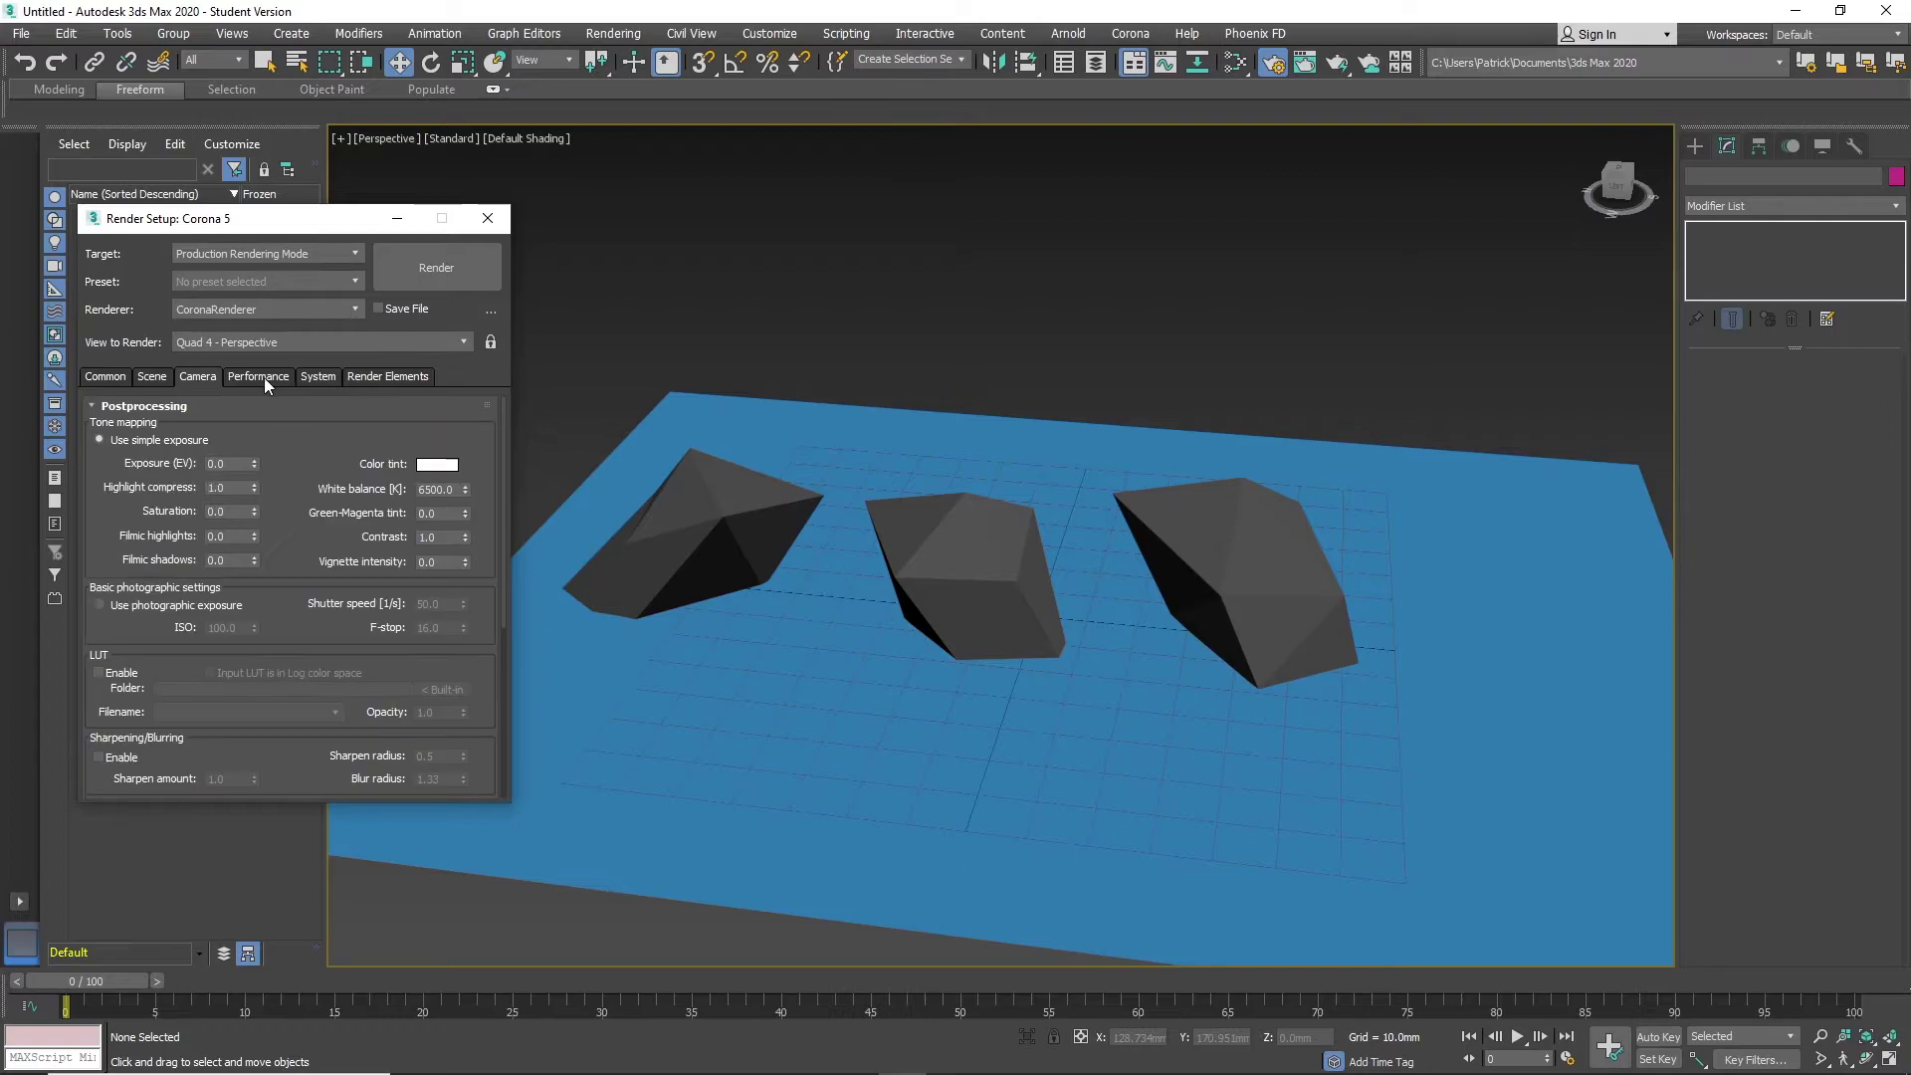
pyautogui.click(323, 377)
pyautogui.click(383, 375)
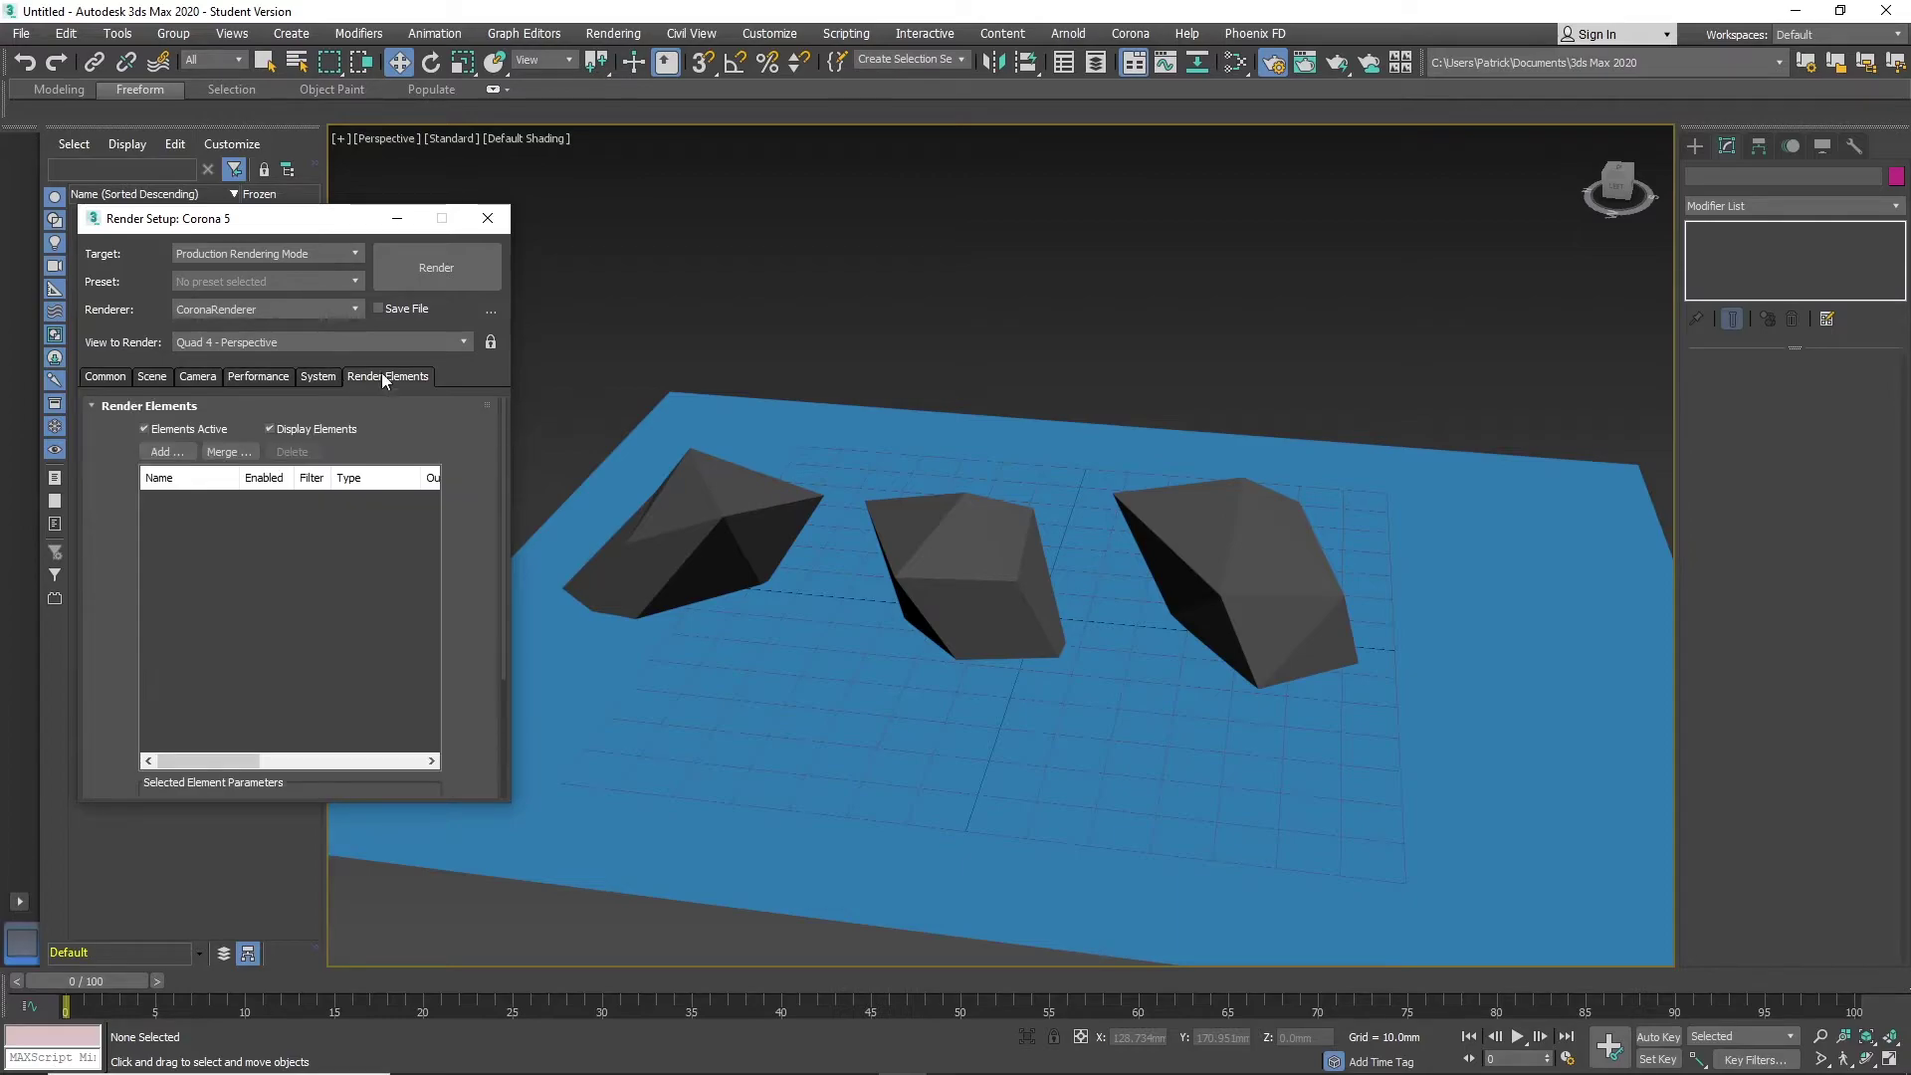
# Create a CoronaLight above the plane
pyautogui.click(496, 218)
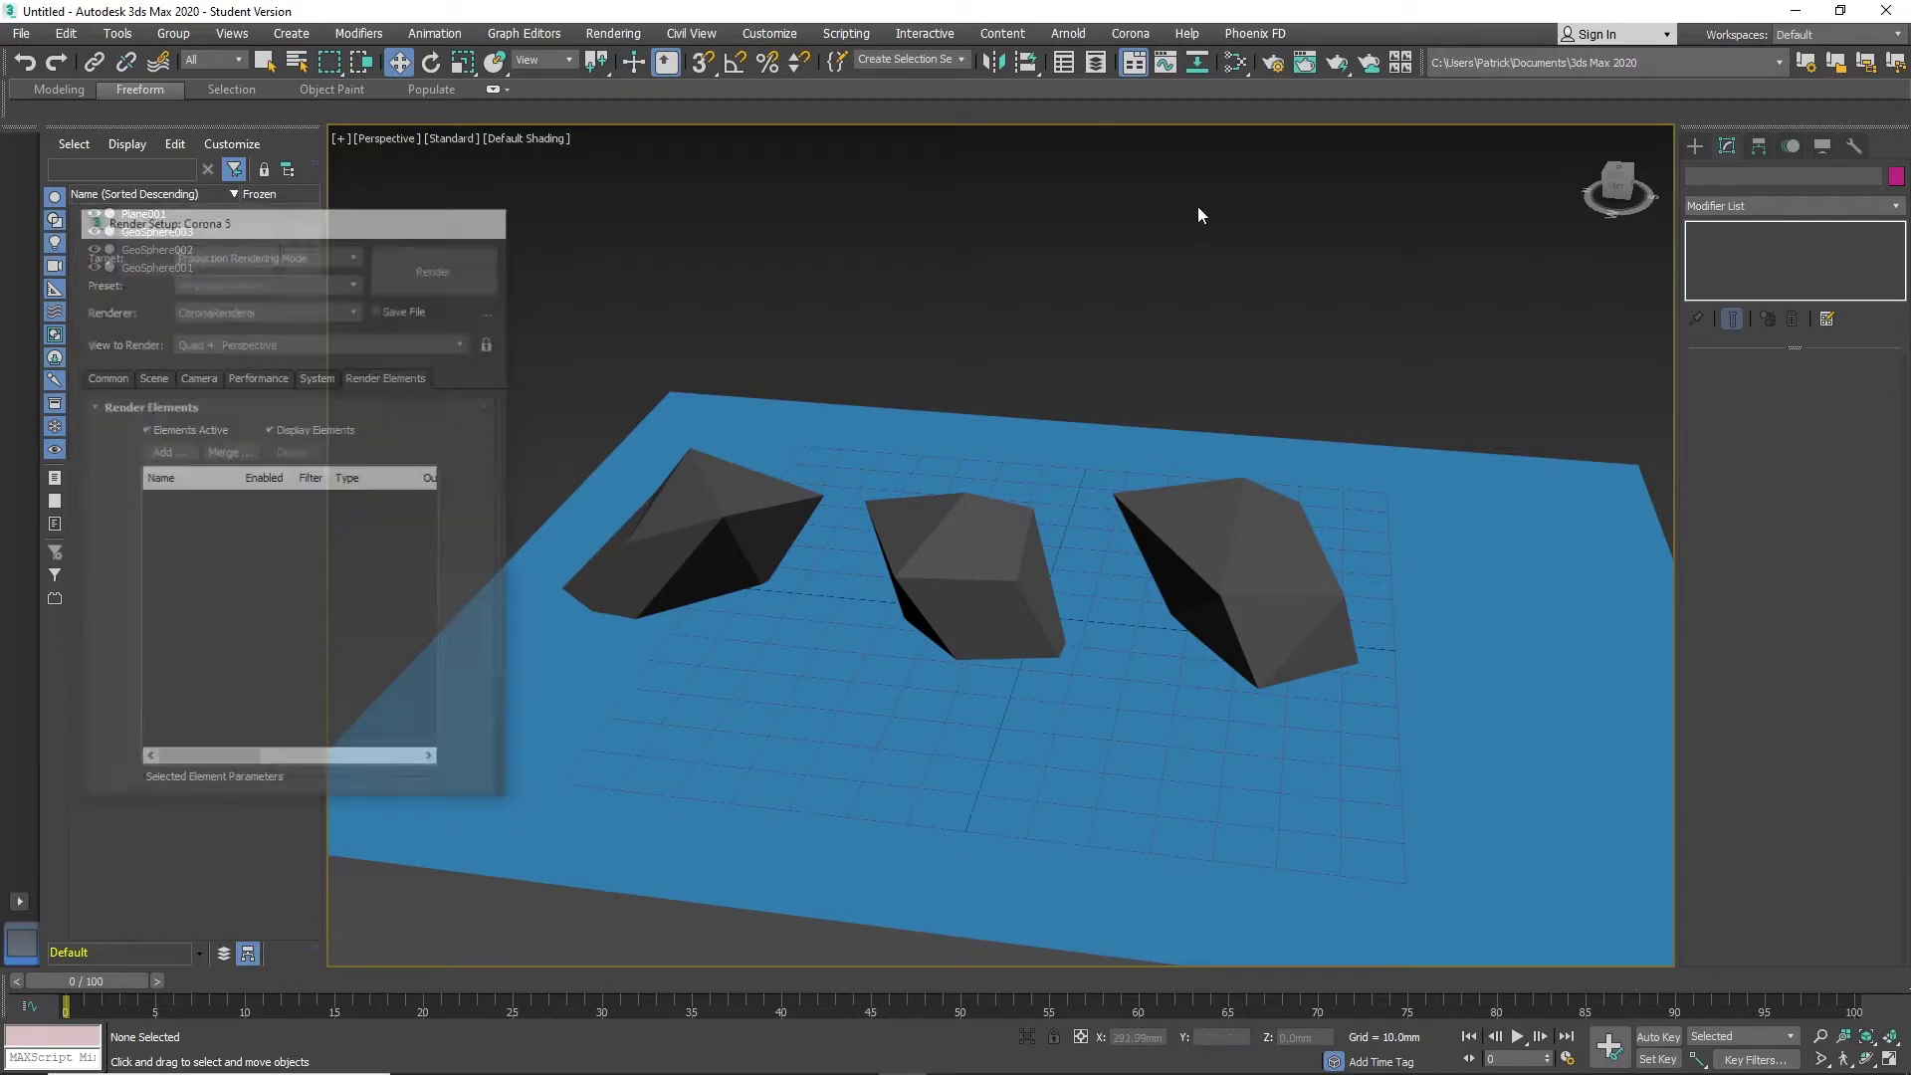
pyautogui.click(1758, 145)
pyautogui.click(1697, 147)
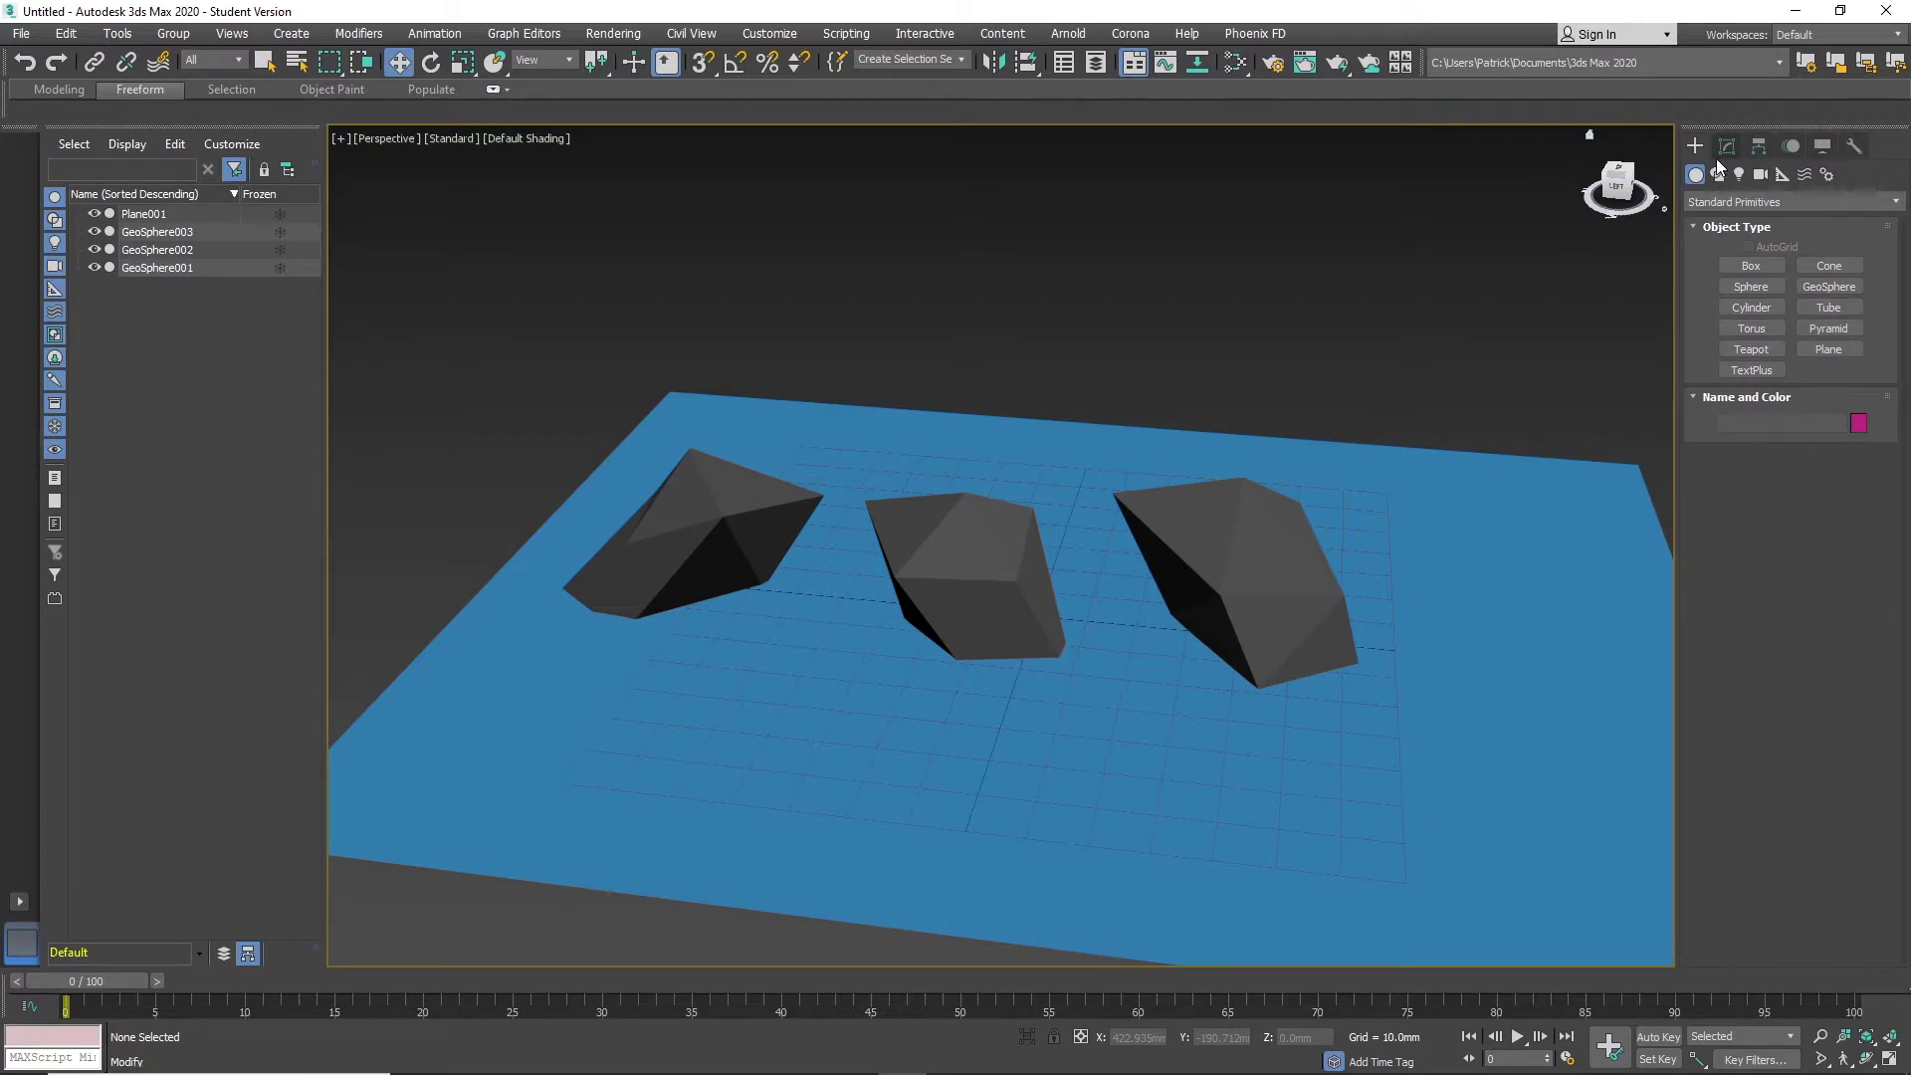
pyautogui.click(1741, 176)
pyautogui.click(1791, 201)
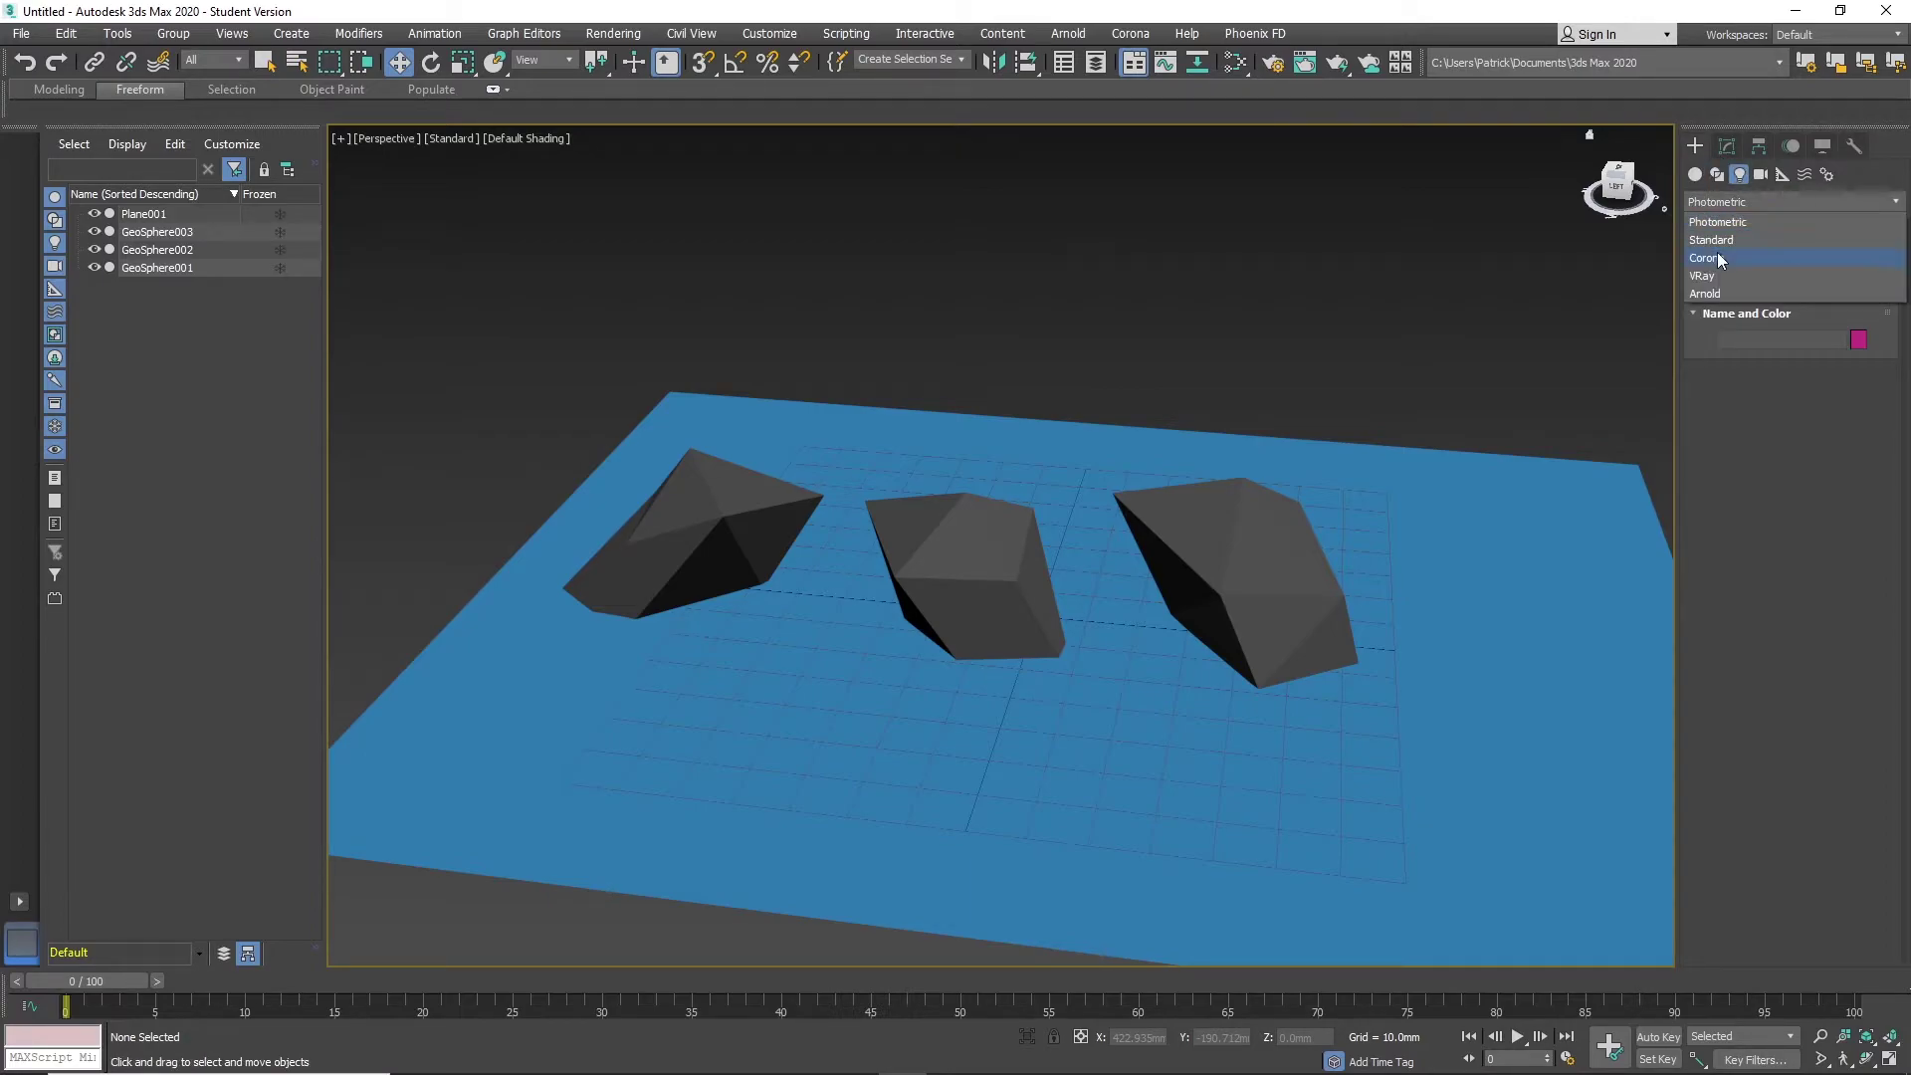
pyautogui.click(1717, 253)
pyautogui.scroll(-4, 1558, 370)
pyautogui.click(1751, 266)
pyautogui.moveTo(1452, 337); pyautogui.dragTo(1288, 452, button='middle')
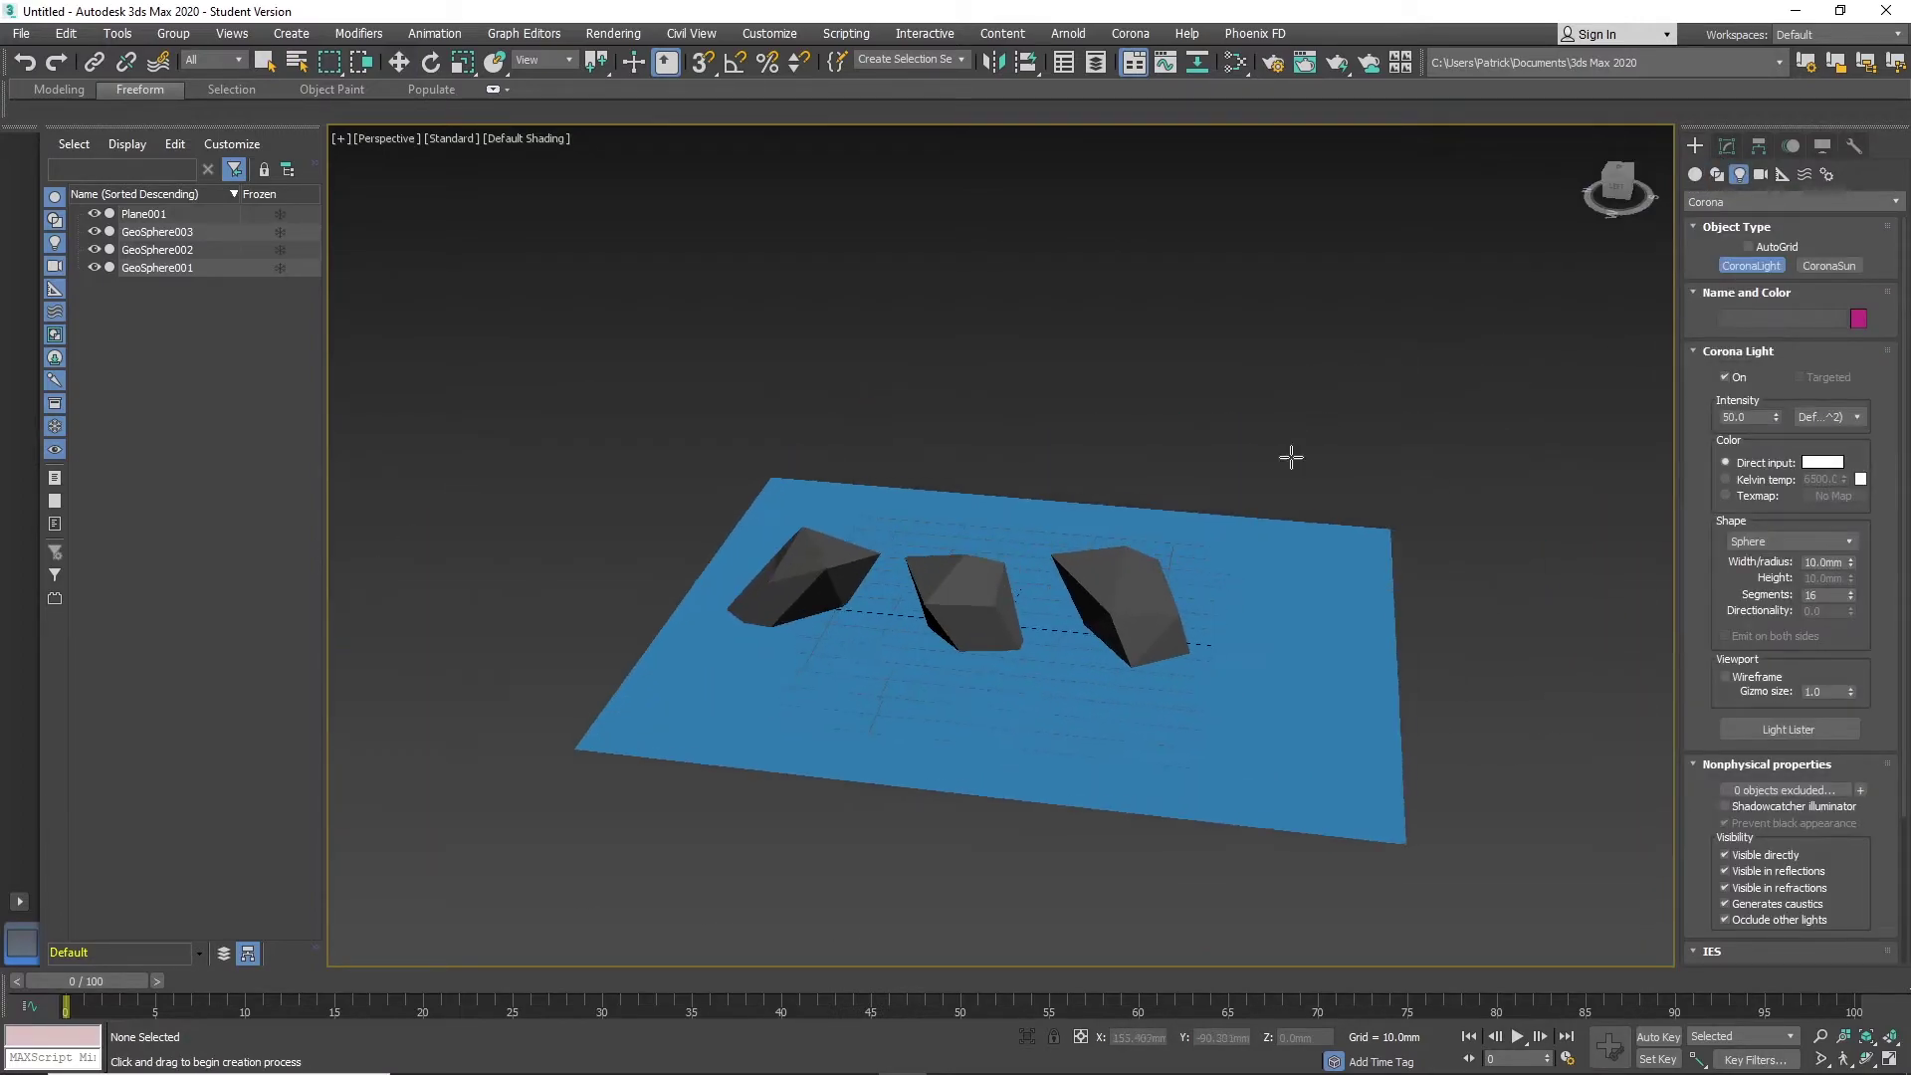
pyautogui.moveTo(1263, 577); pyautogui.dragTo(1292, 211)
pyautogui.rightClick(1268, 509)
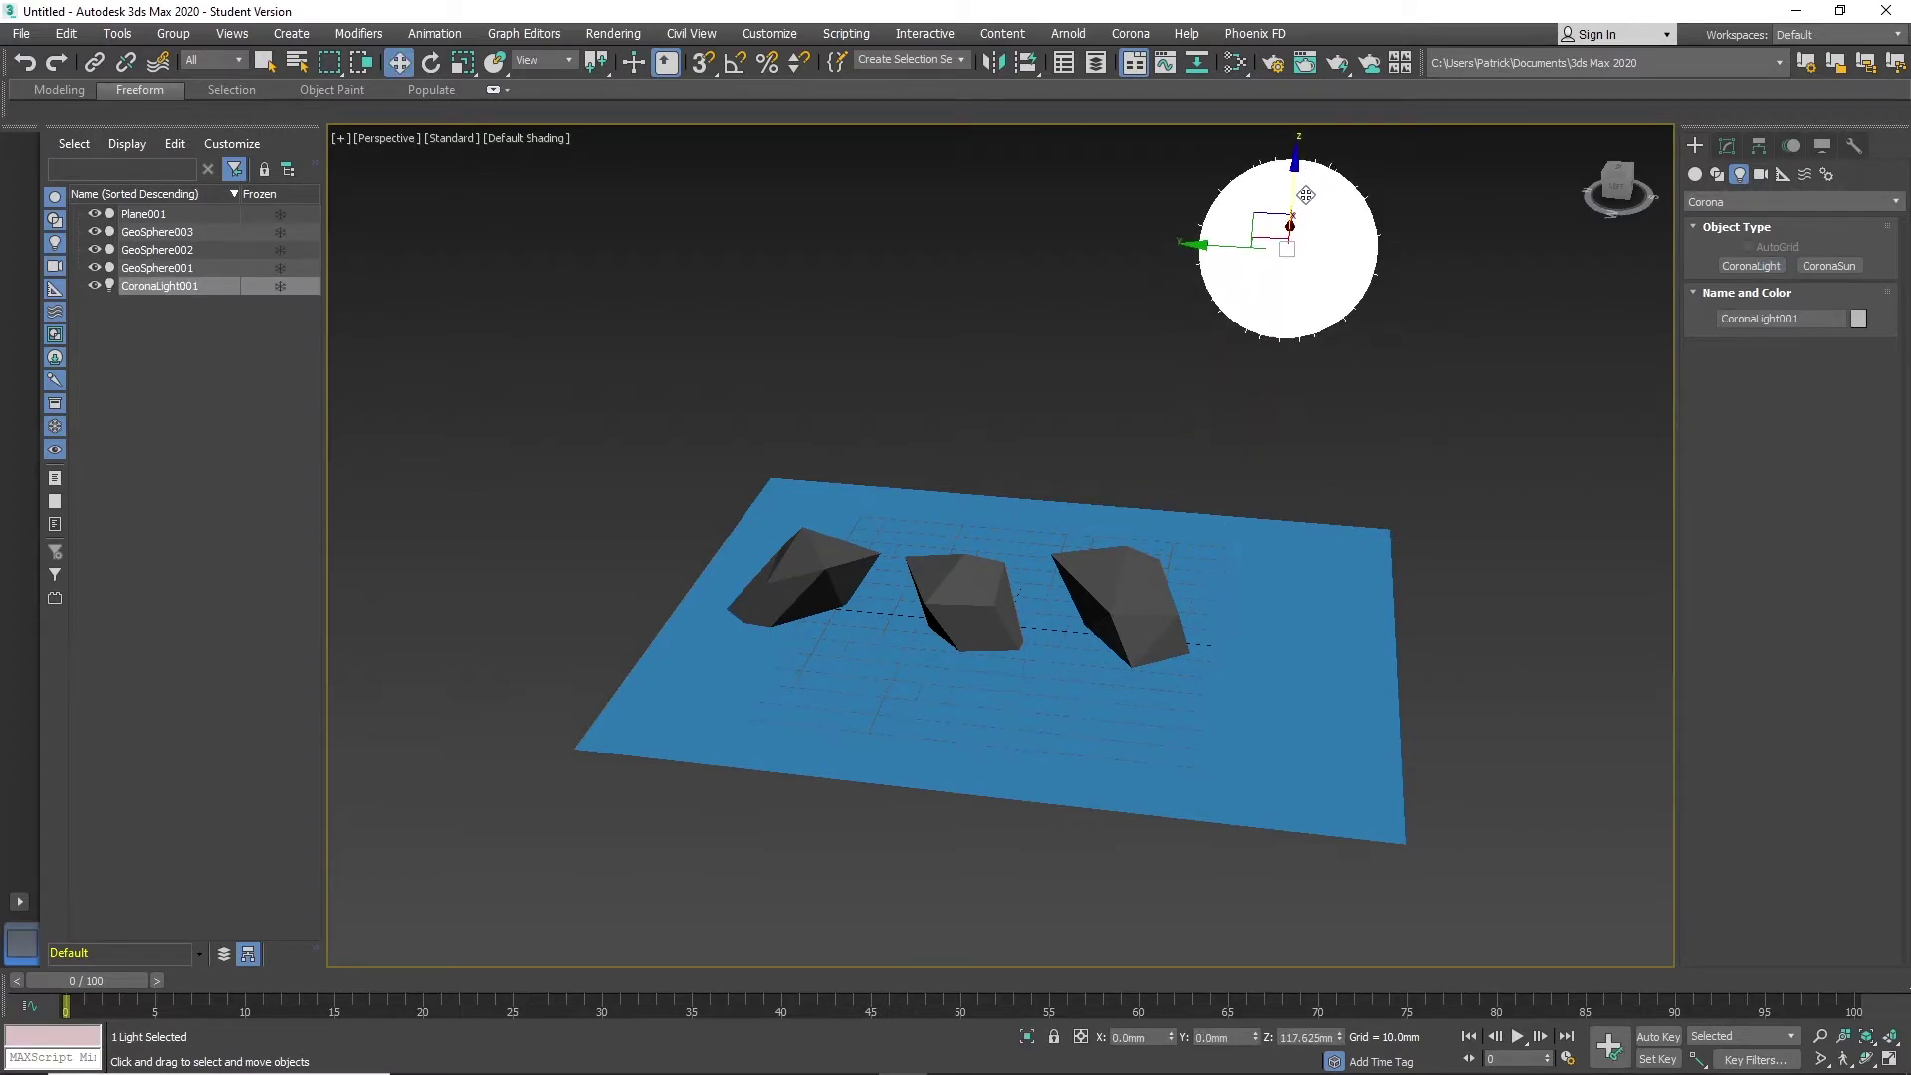
# Make the Corona light a targeted rectangle light
pyautogui.click(1728, 145)
pyautogui.click(1770, 555)
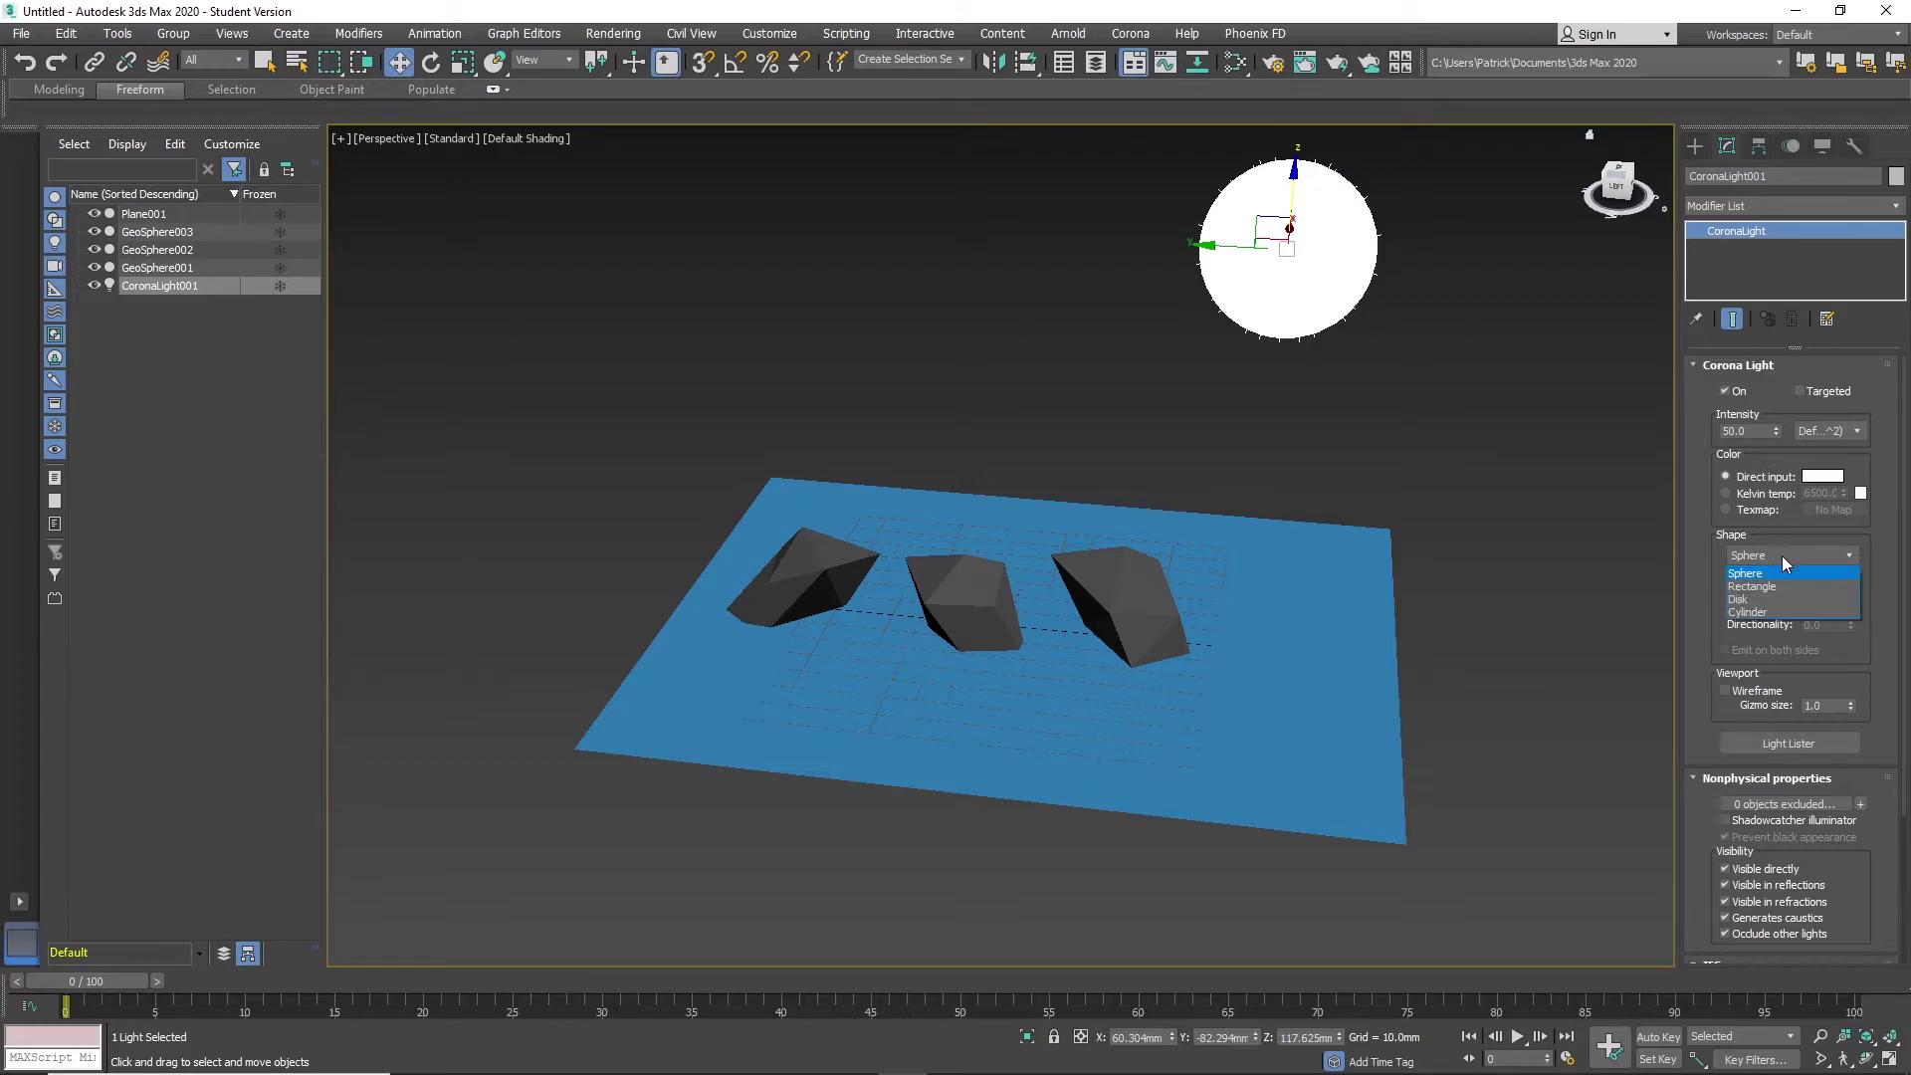
pyautogui.click(1757, 587)
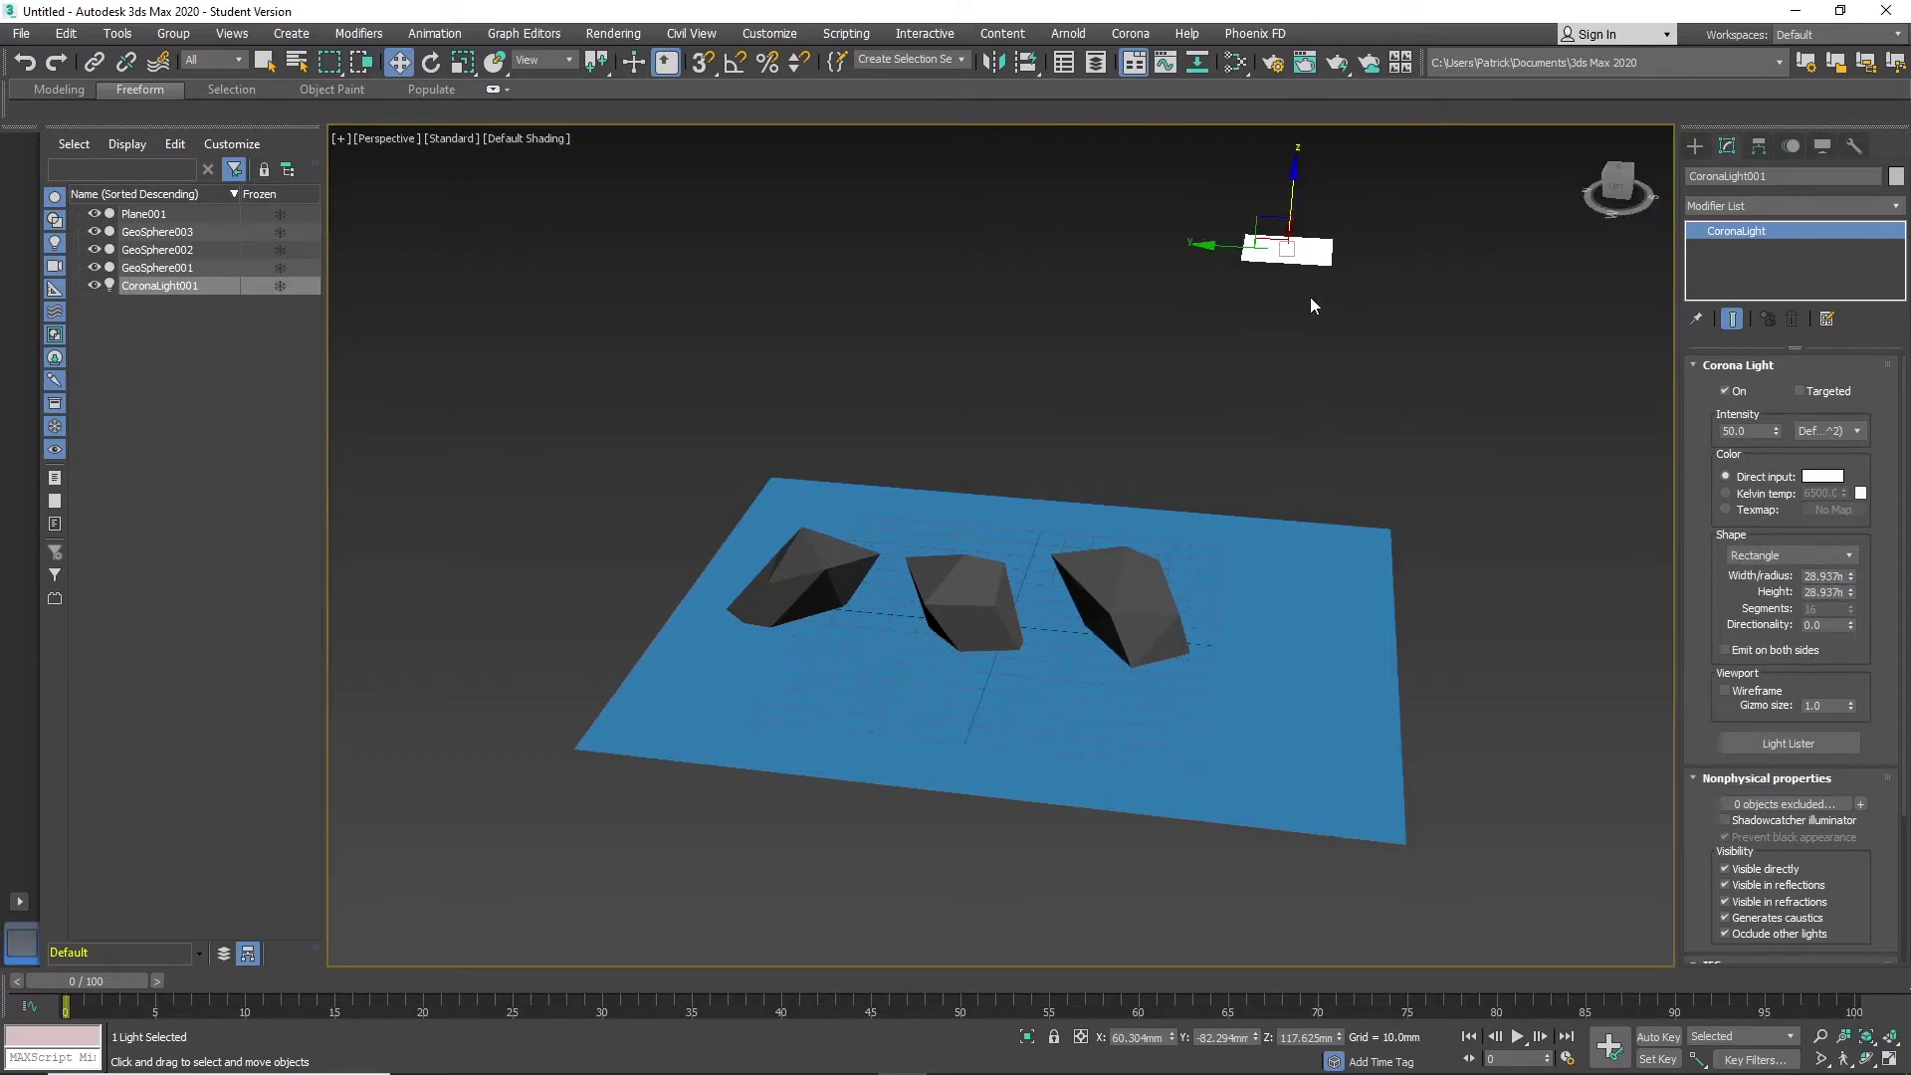
pyautogui.click(1827, 394)
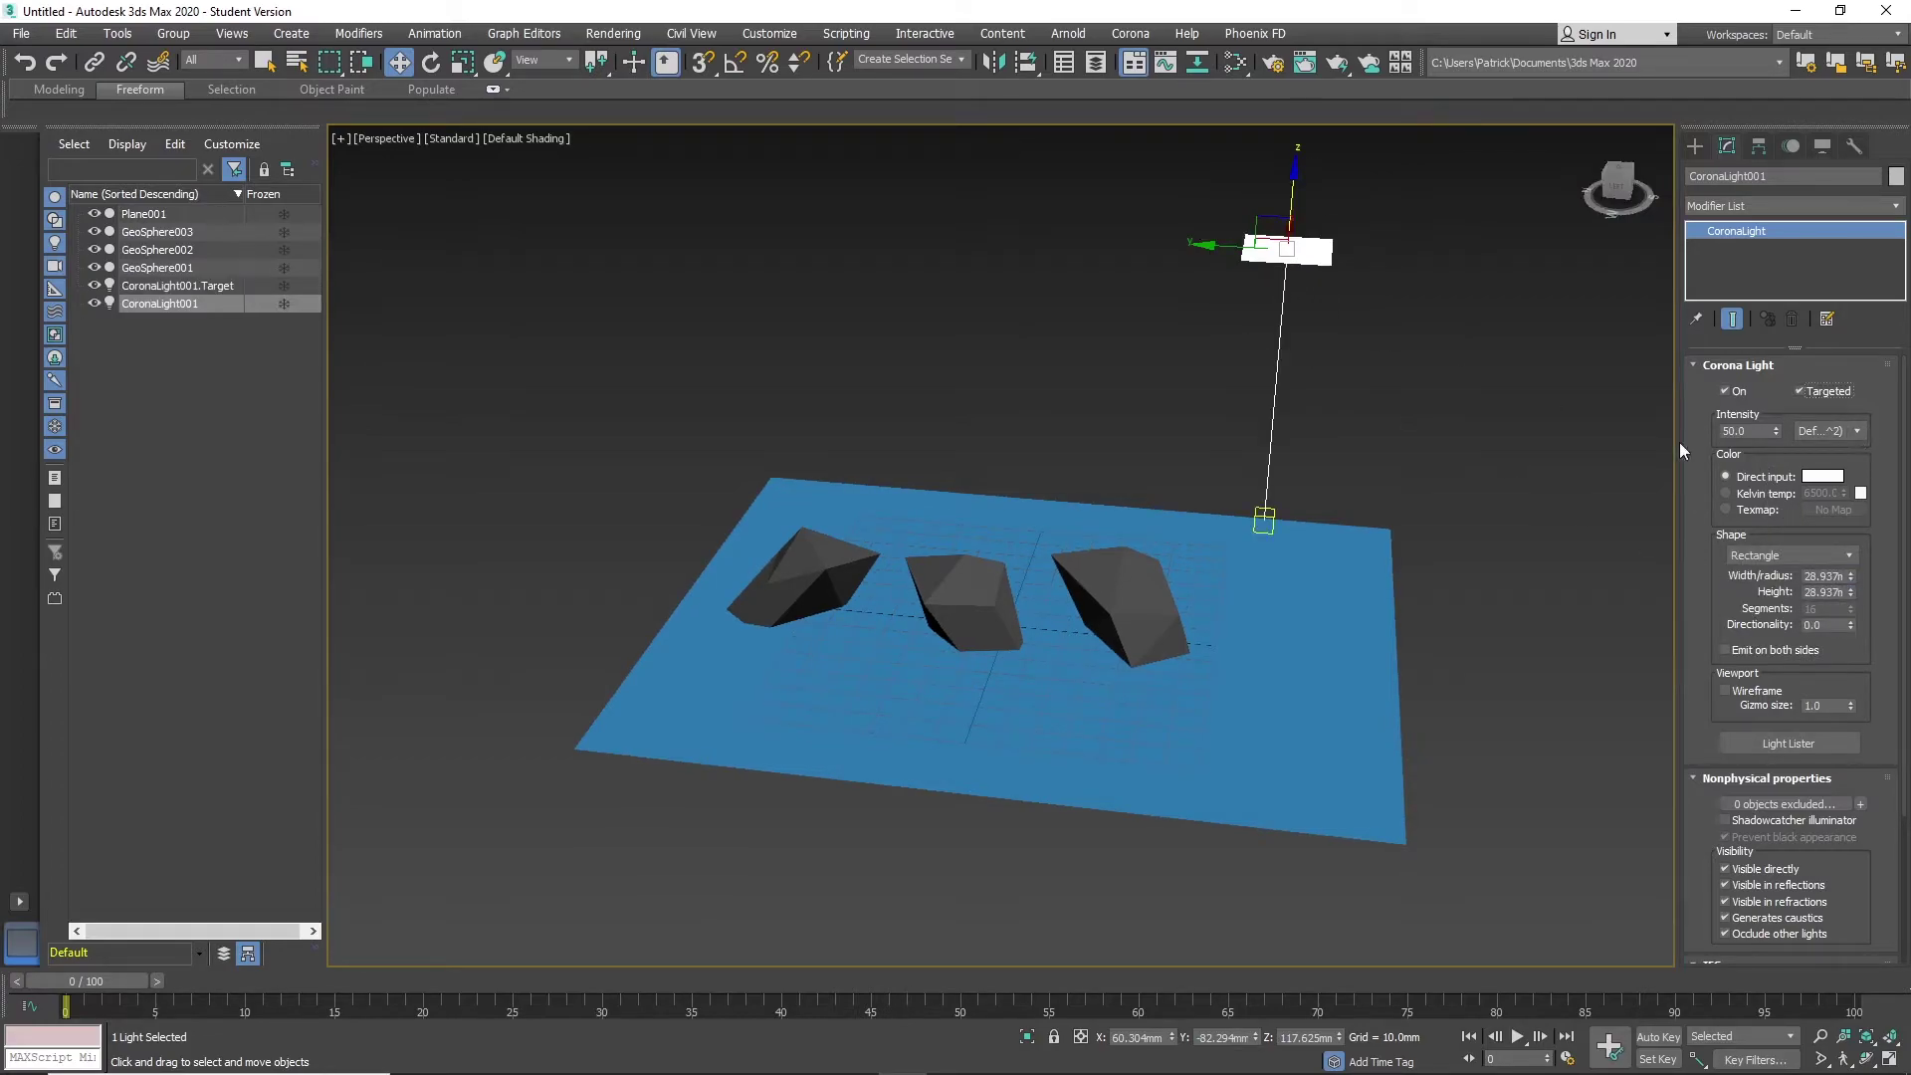
# Move the light's target onto the middle rock using Top and Left views, then reselect the light
pyautogui.click(1265, 519)
pyautogui.click(1617, 175)
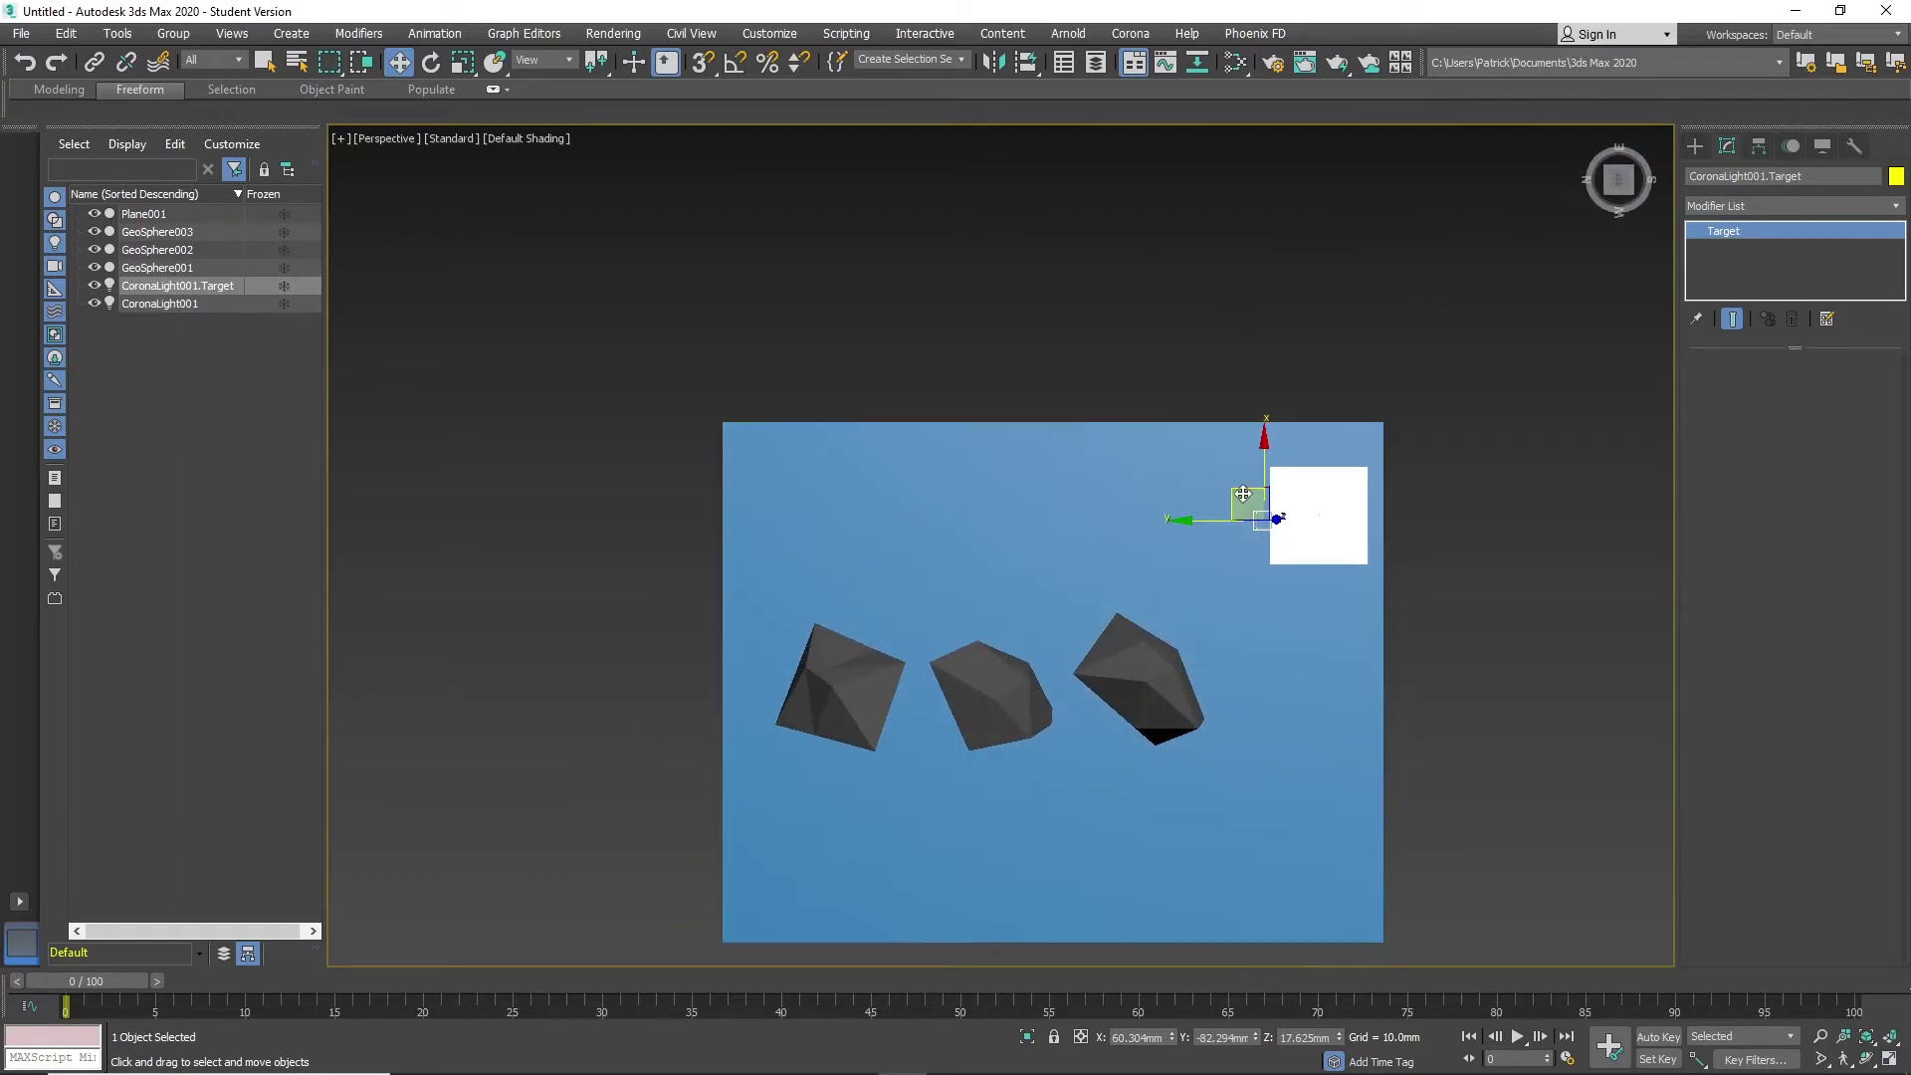
pyautogui.moveTo(1251, 508); pyautogui.dragTo(1045, 688)
pyautogui.click(1590, 135)
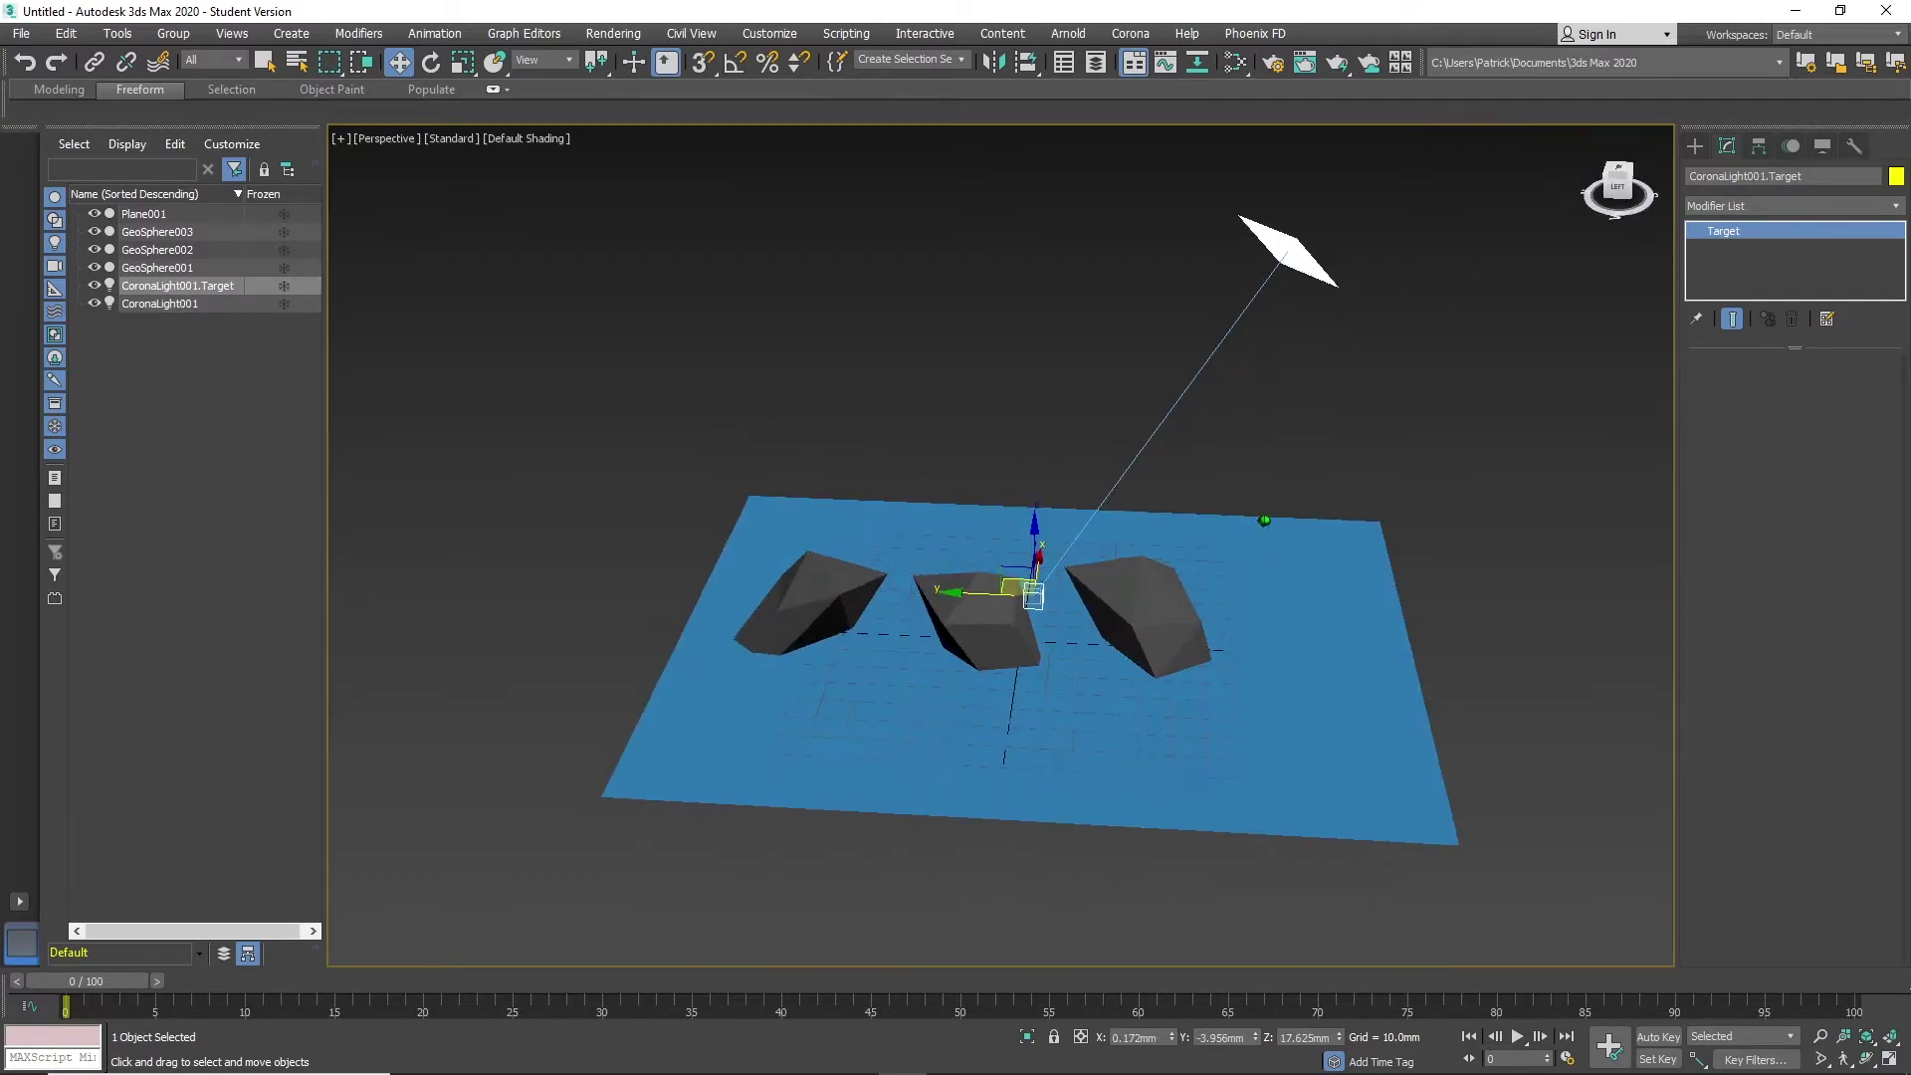
pyautogui.click(1608, 183)
pyautogui.moveTo(1053, 466); pyautogui.dragTo(996, 472)
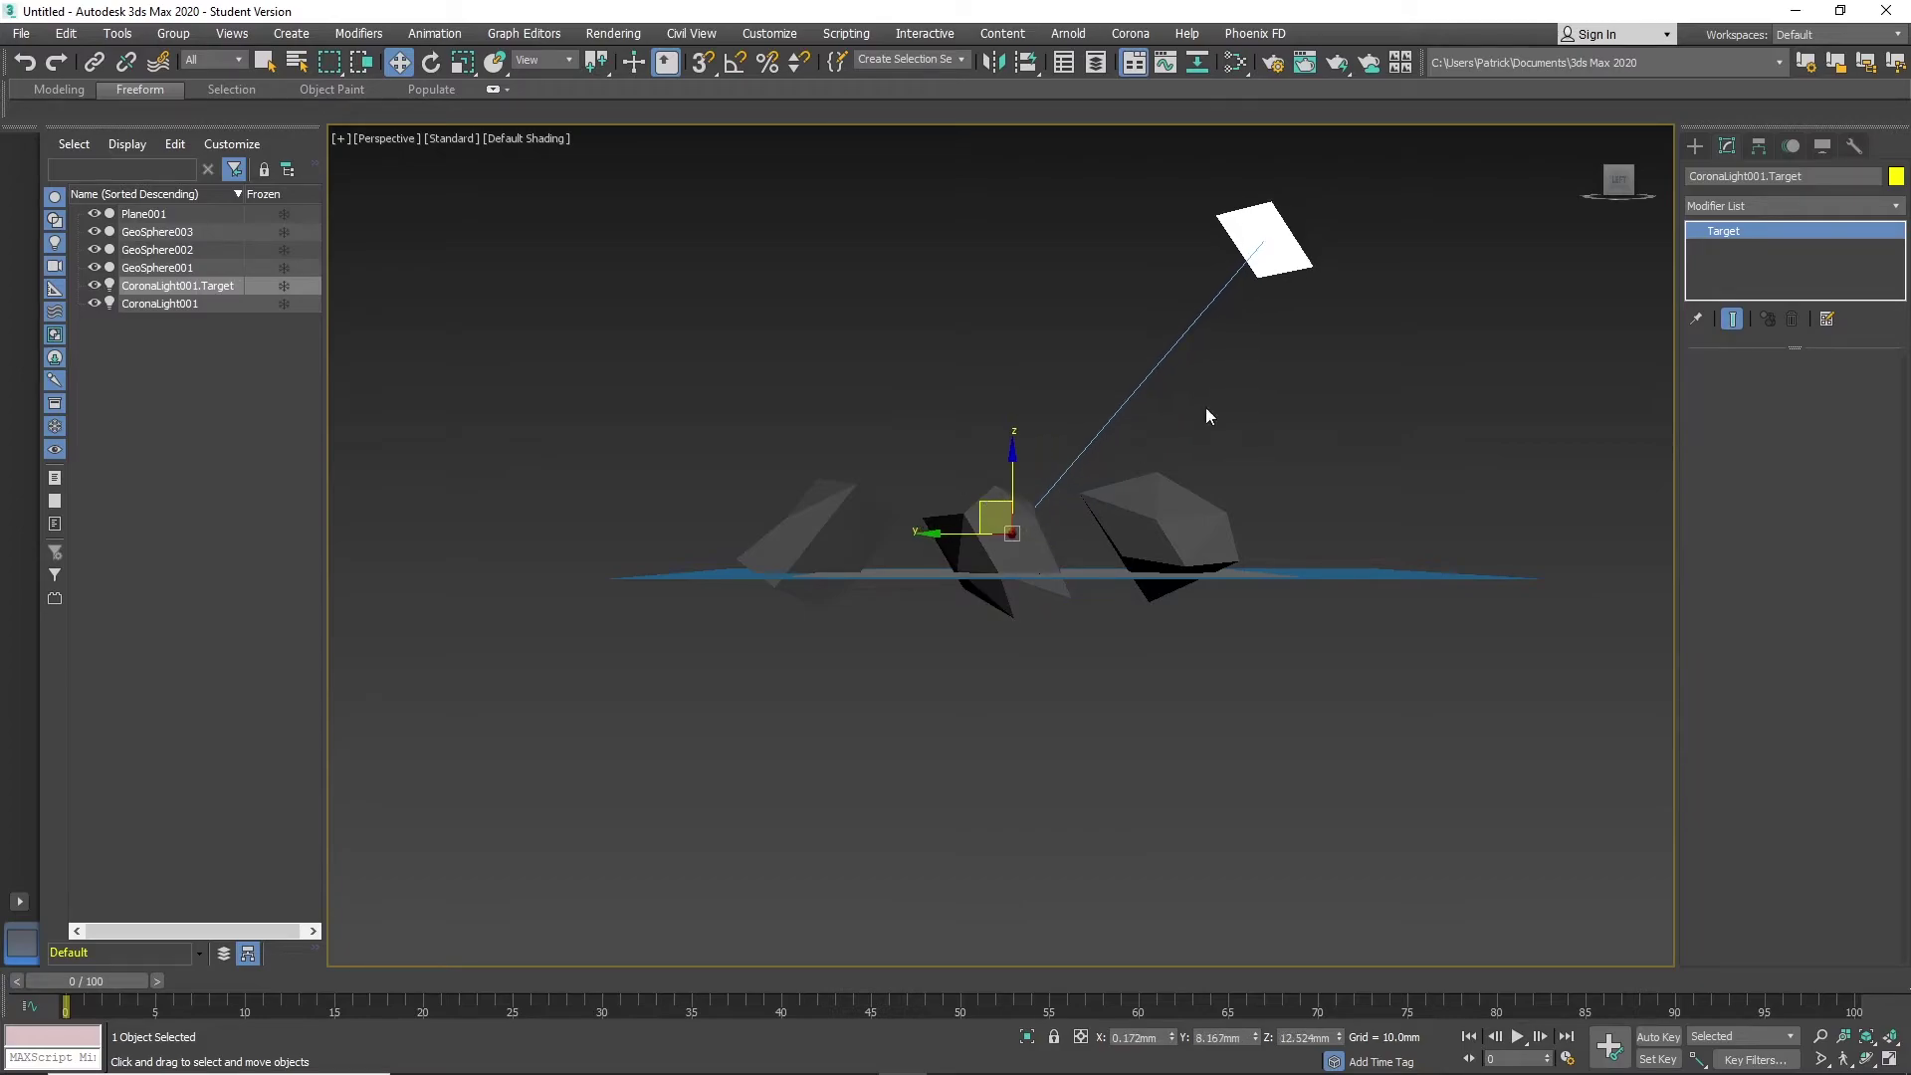
pyautogui.moveTo(1205, 409)
pyautogui.keyDown('alt'); pyautogui.mouseDown(button='middle')
pyautogui.moveTo(1301, 419)
pyautogui.moveTo(1396, 486)
pyautogui.mouseUp(button='middle'); pyautogui.keyUp('alt')
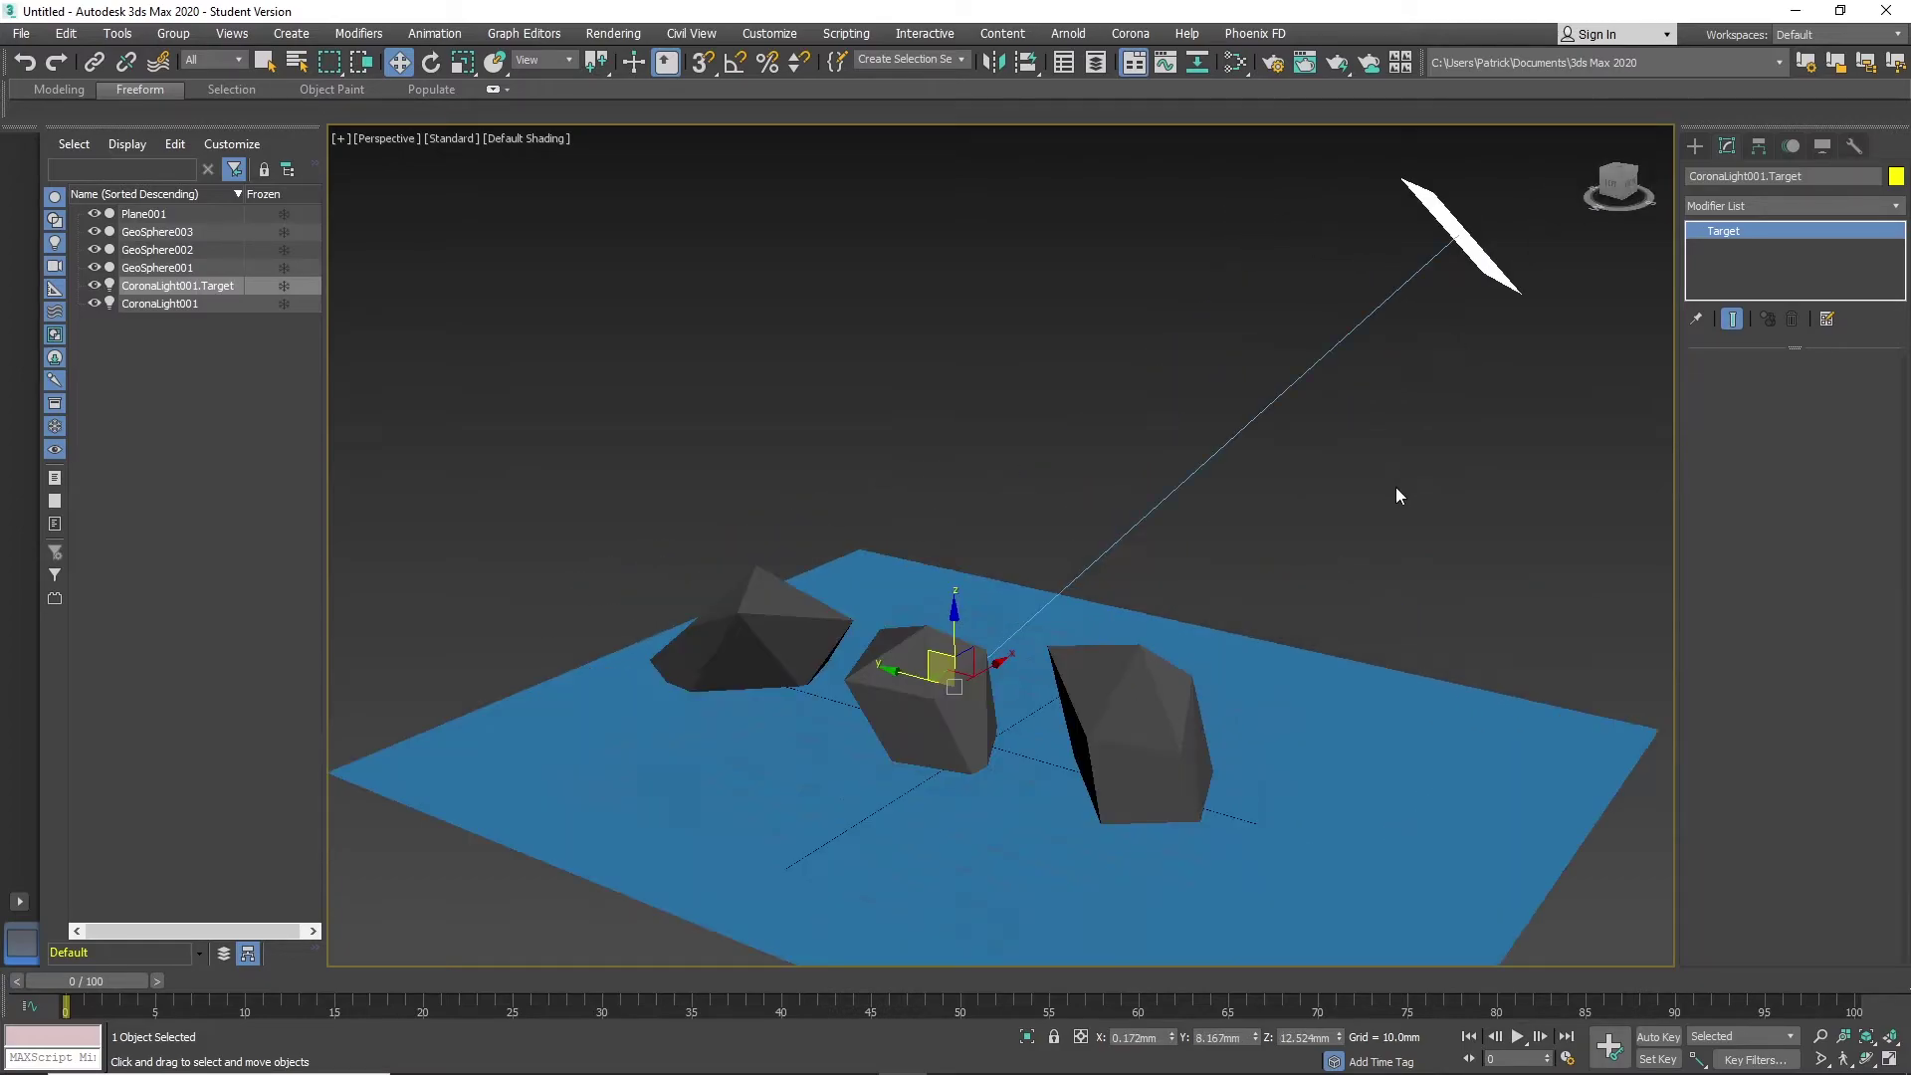
pyautogui.click(1458, 239)
pyautogui.moveTo(1752, 583); pyautogui.dragTo(1752, 783)
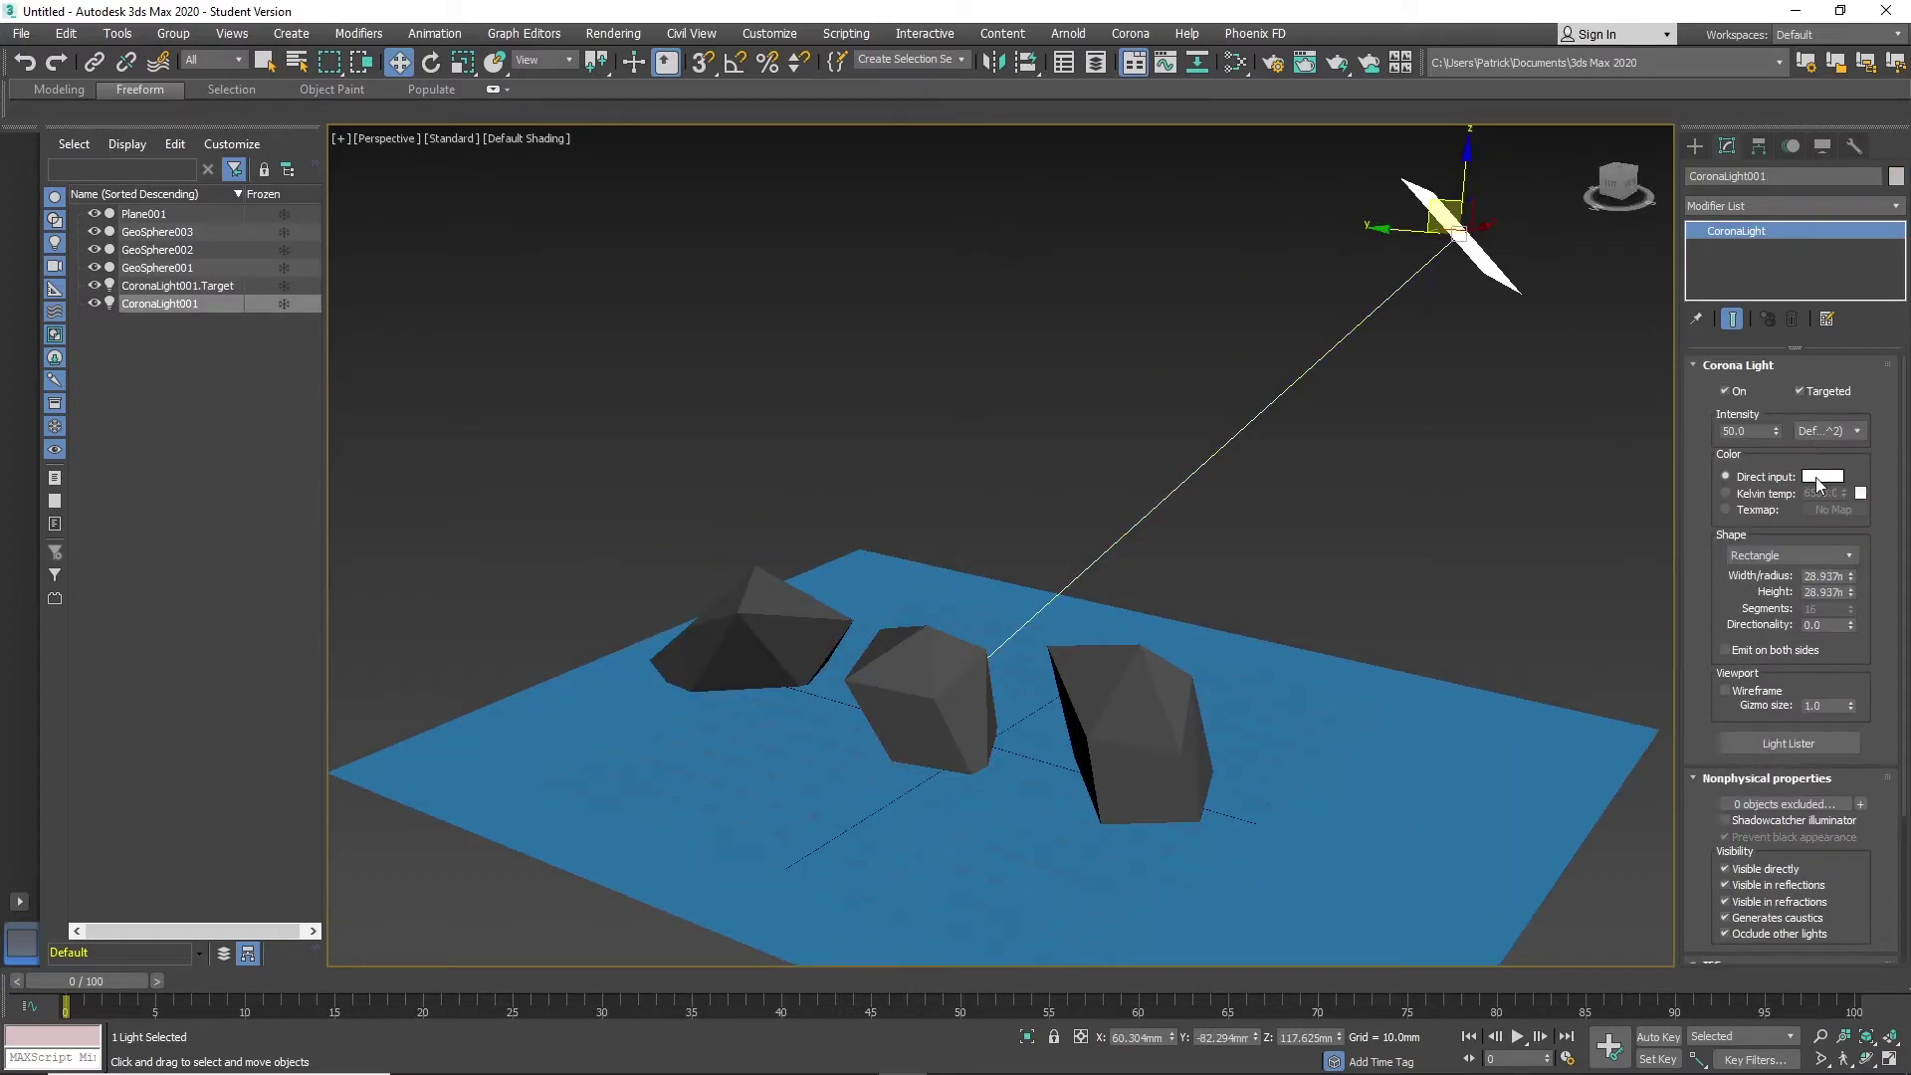
# Shift the light colour from white to a saturated dark orange-brown in the Color Selector
pyautogui.click(1818, 477)
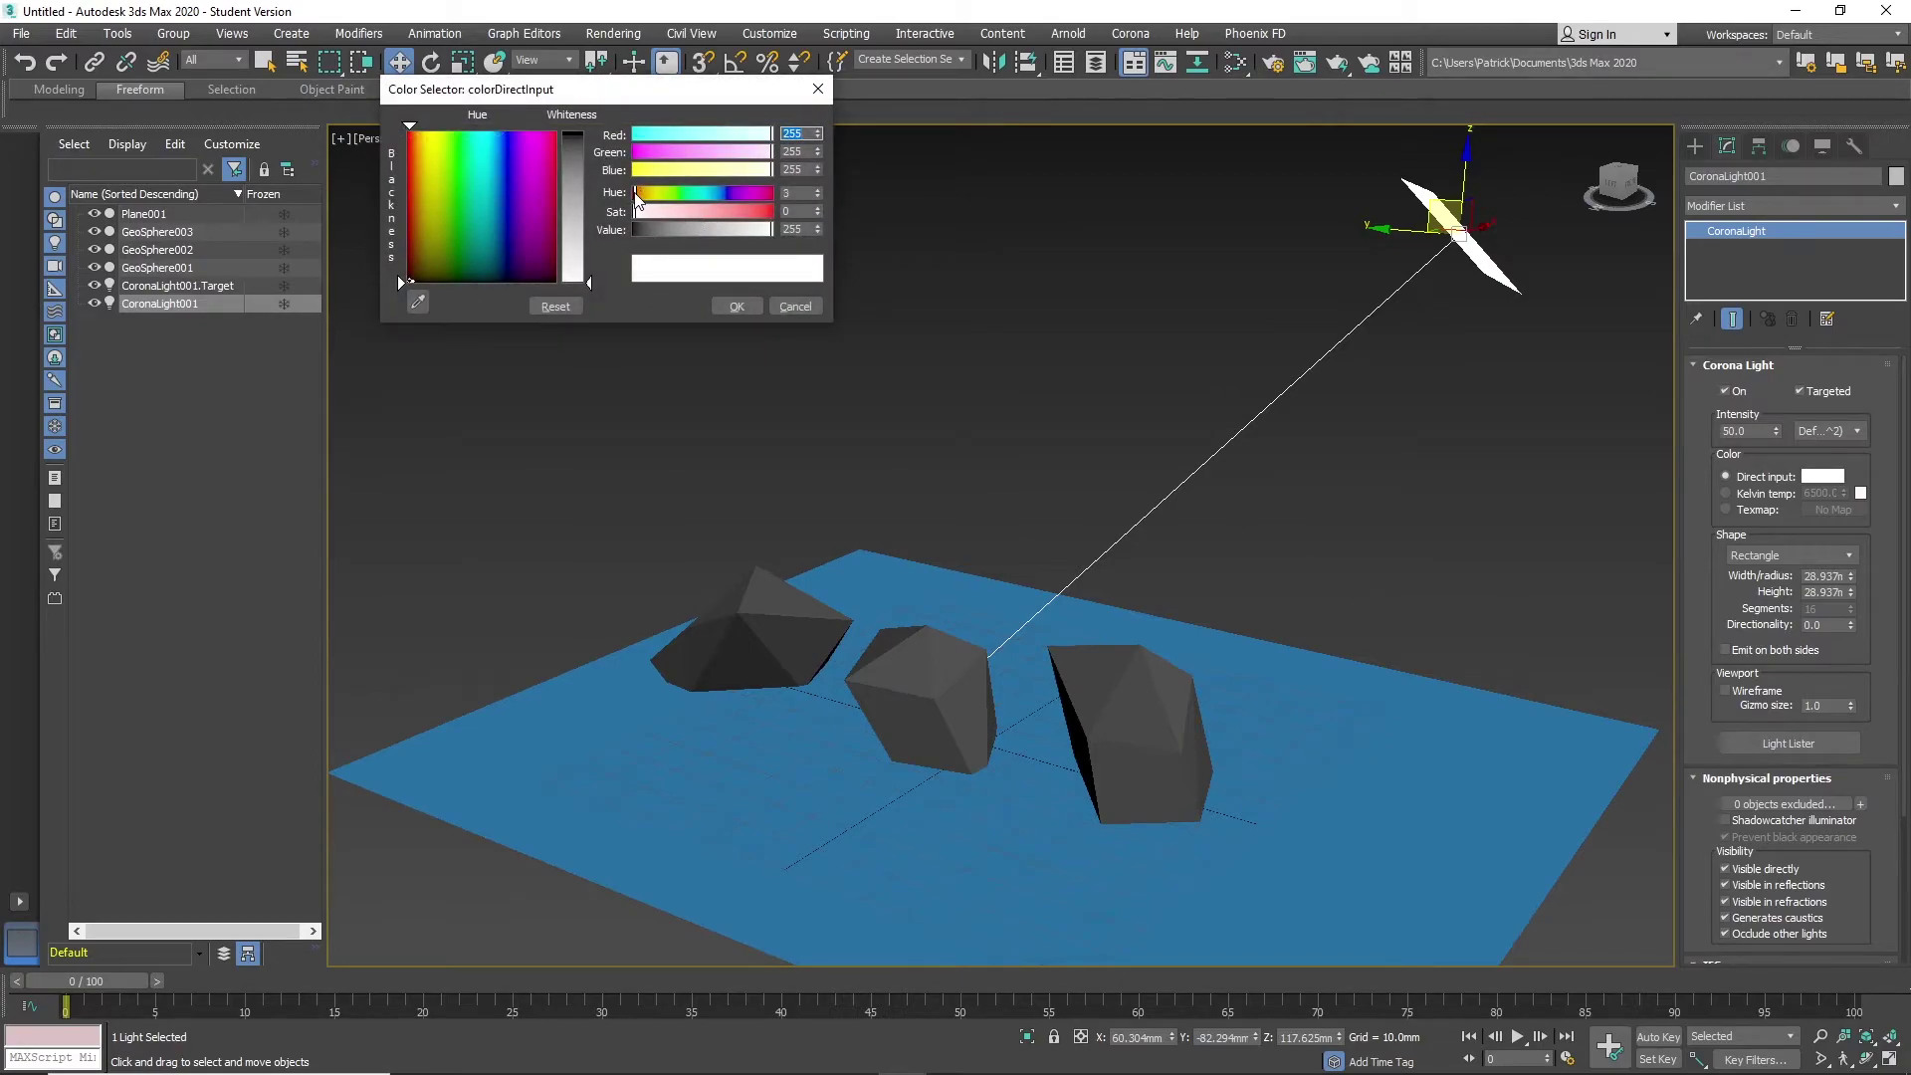
pyautogui.moveTo(445, 269); pyautogui.dragTo(417, 263)
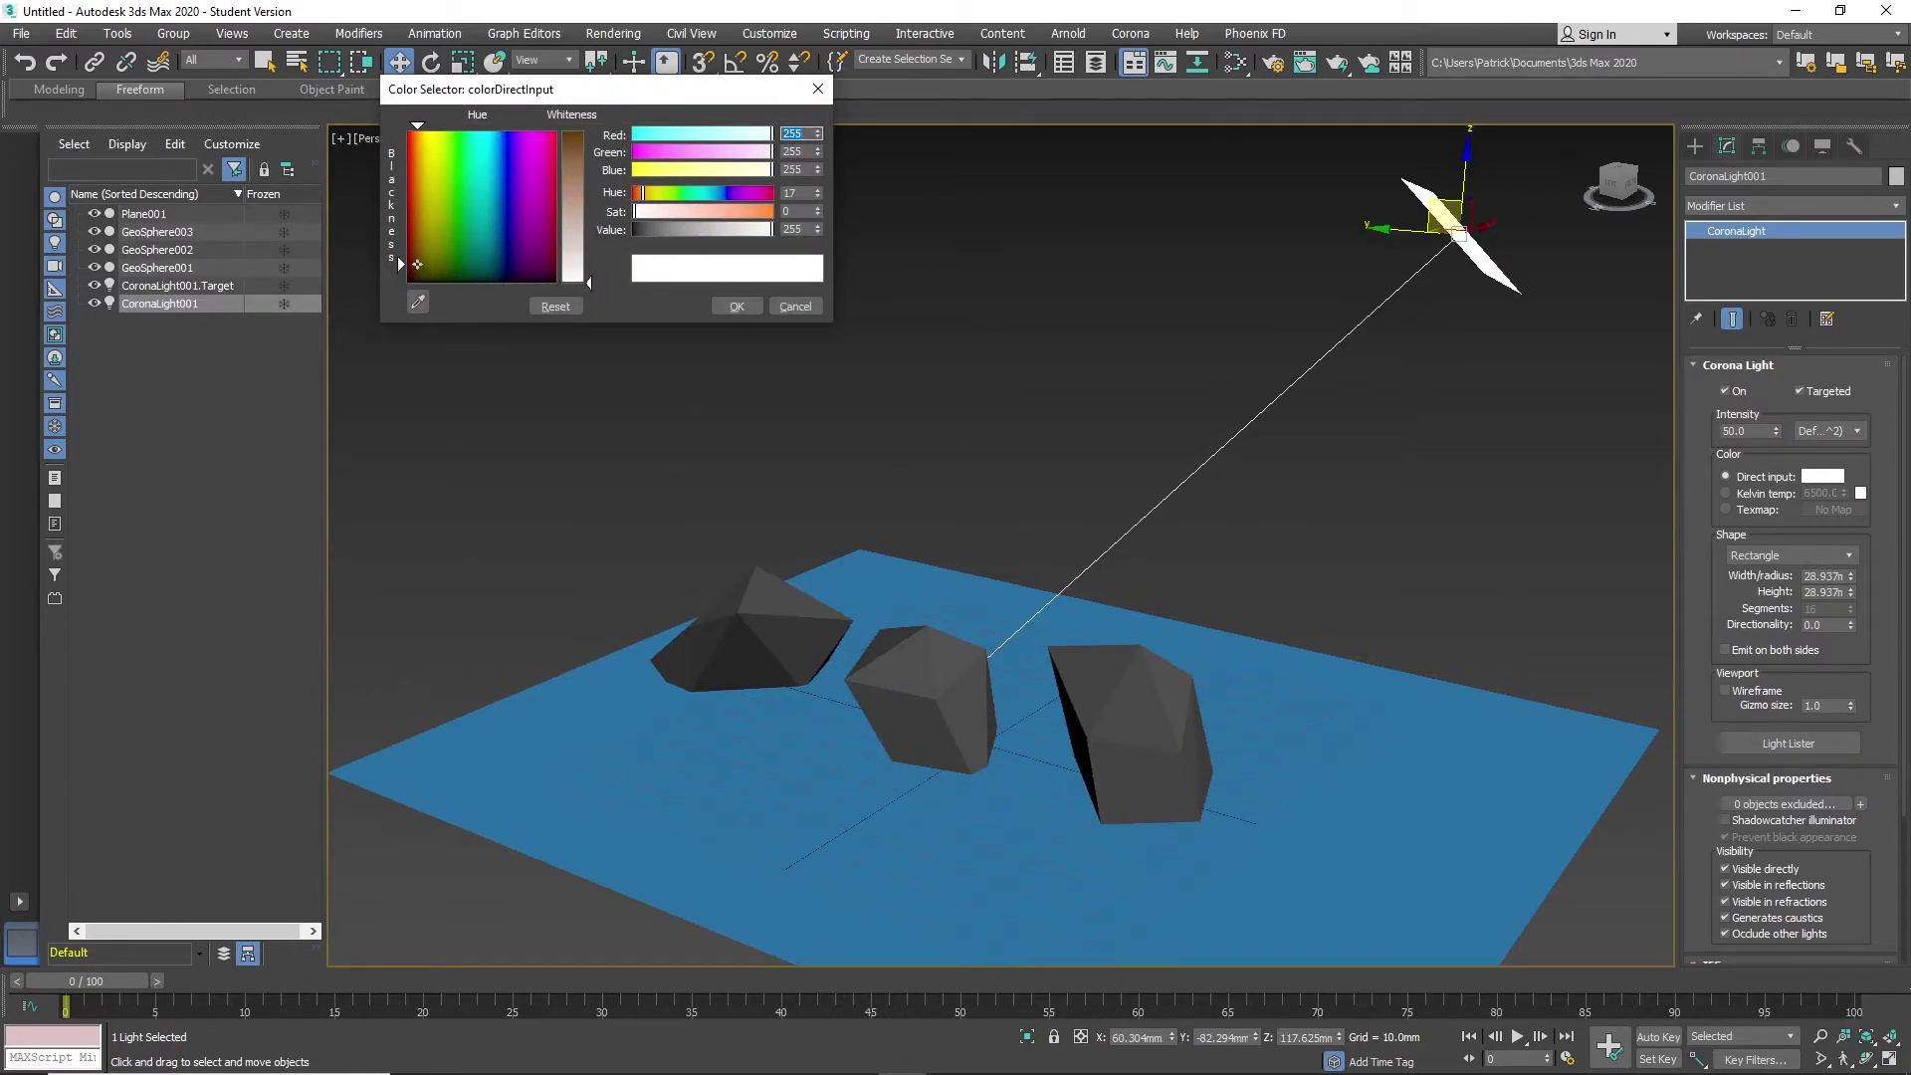
pyautogui.moveTo(574, 282); pyautogui.dragTo(574, 171)
pyautogui.moveTo(422, 257); pyautogui.dragTo(423, 239)
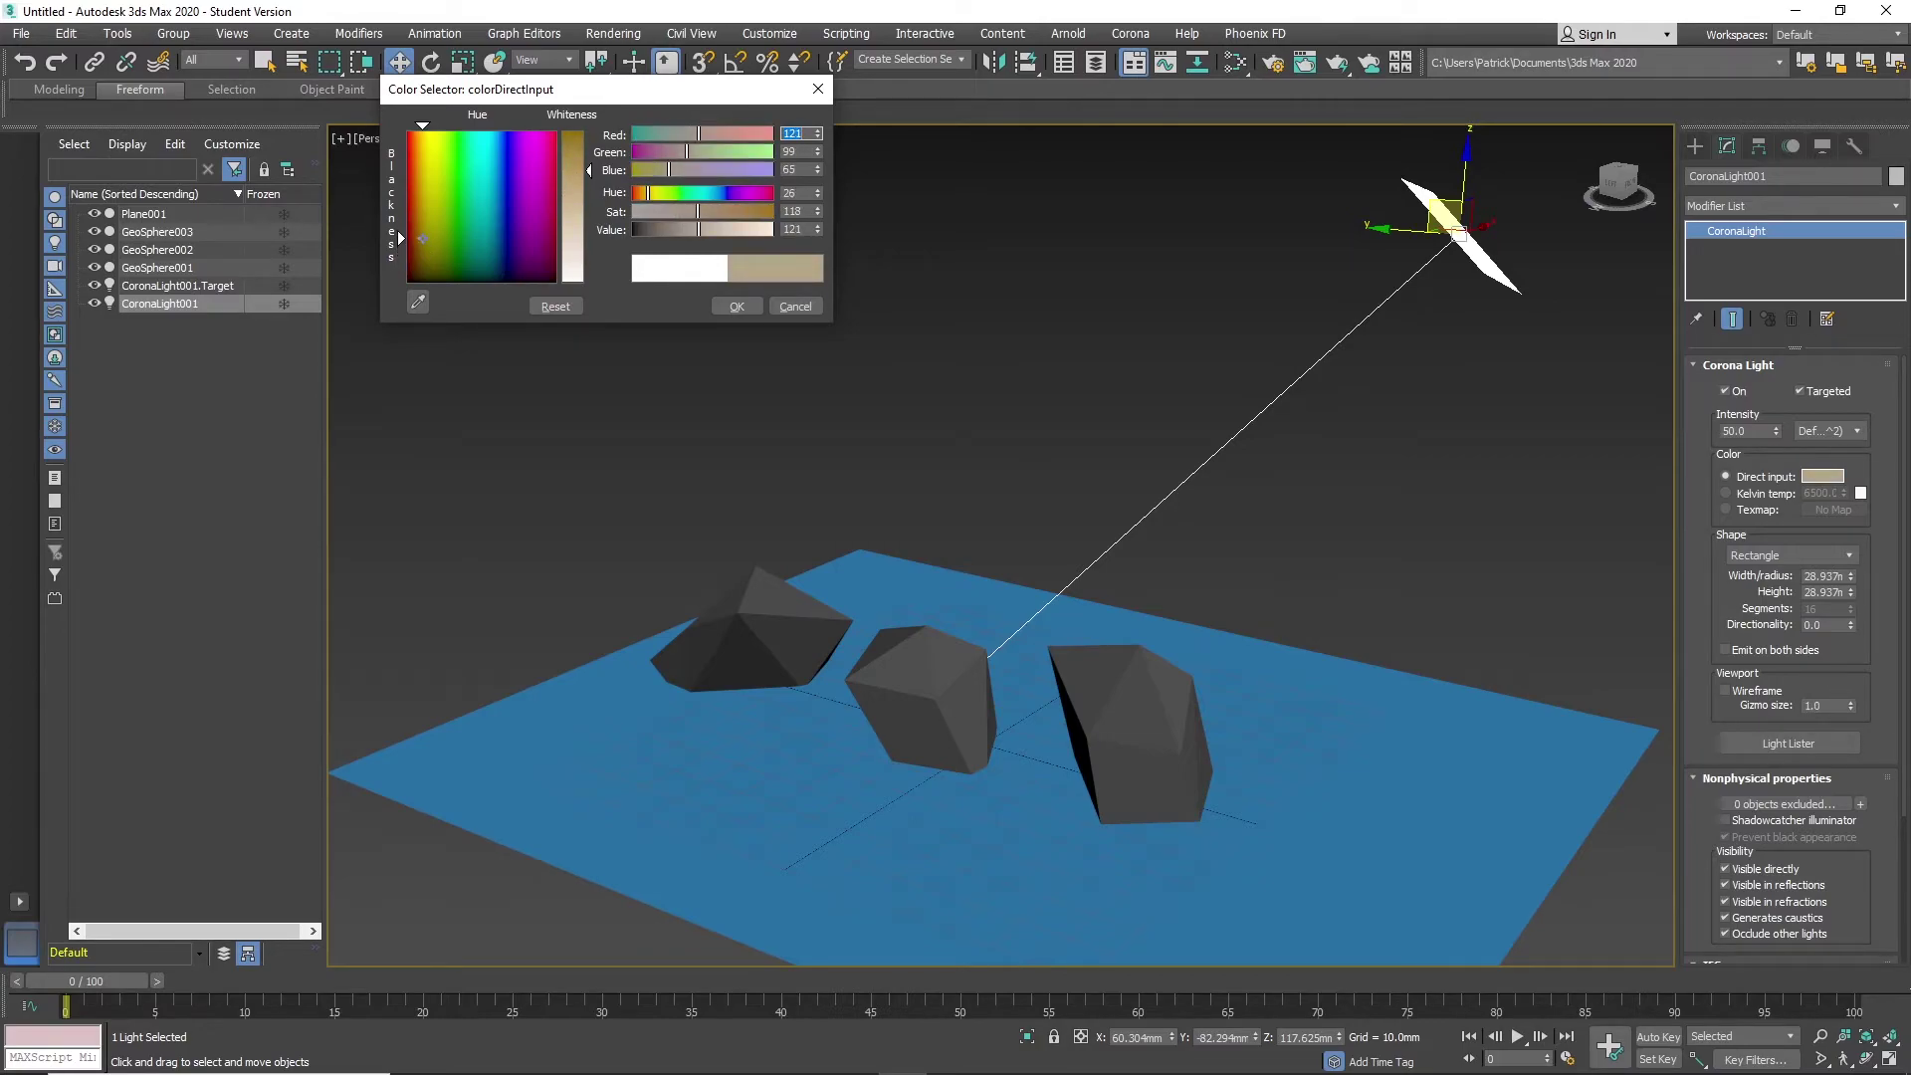
pyautogui.moveTo(729, 211); pyautogui.dragTo(779, 210)
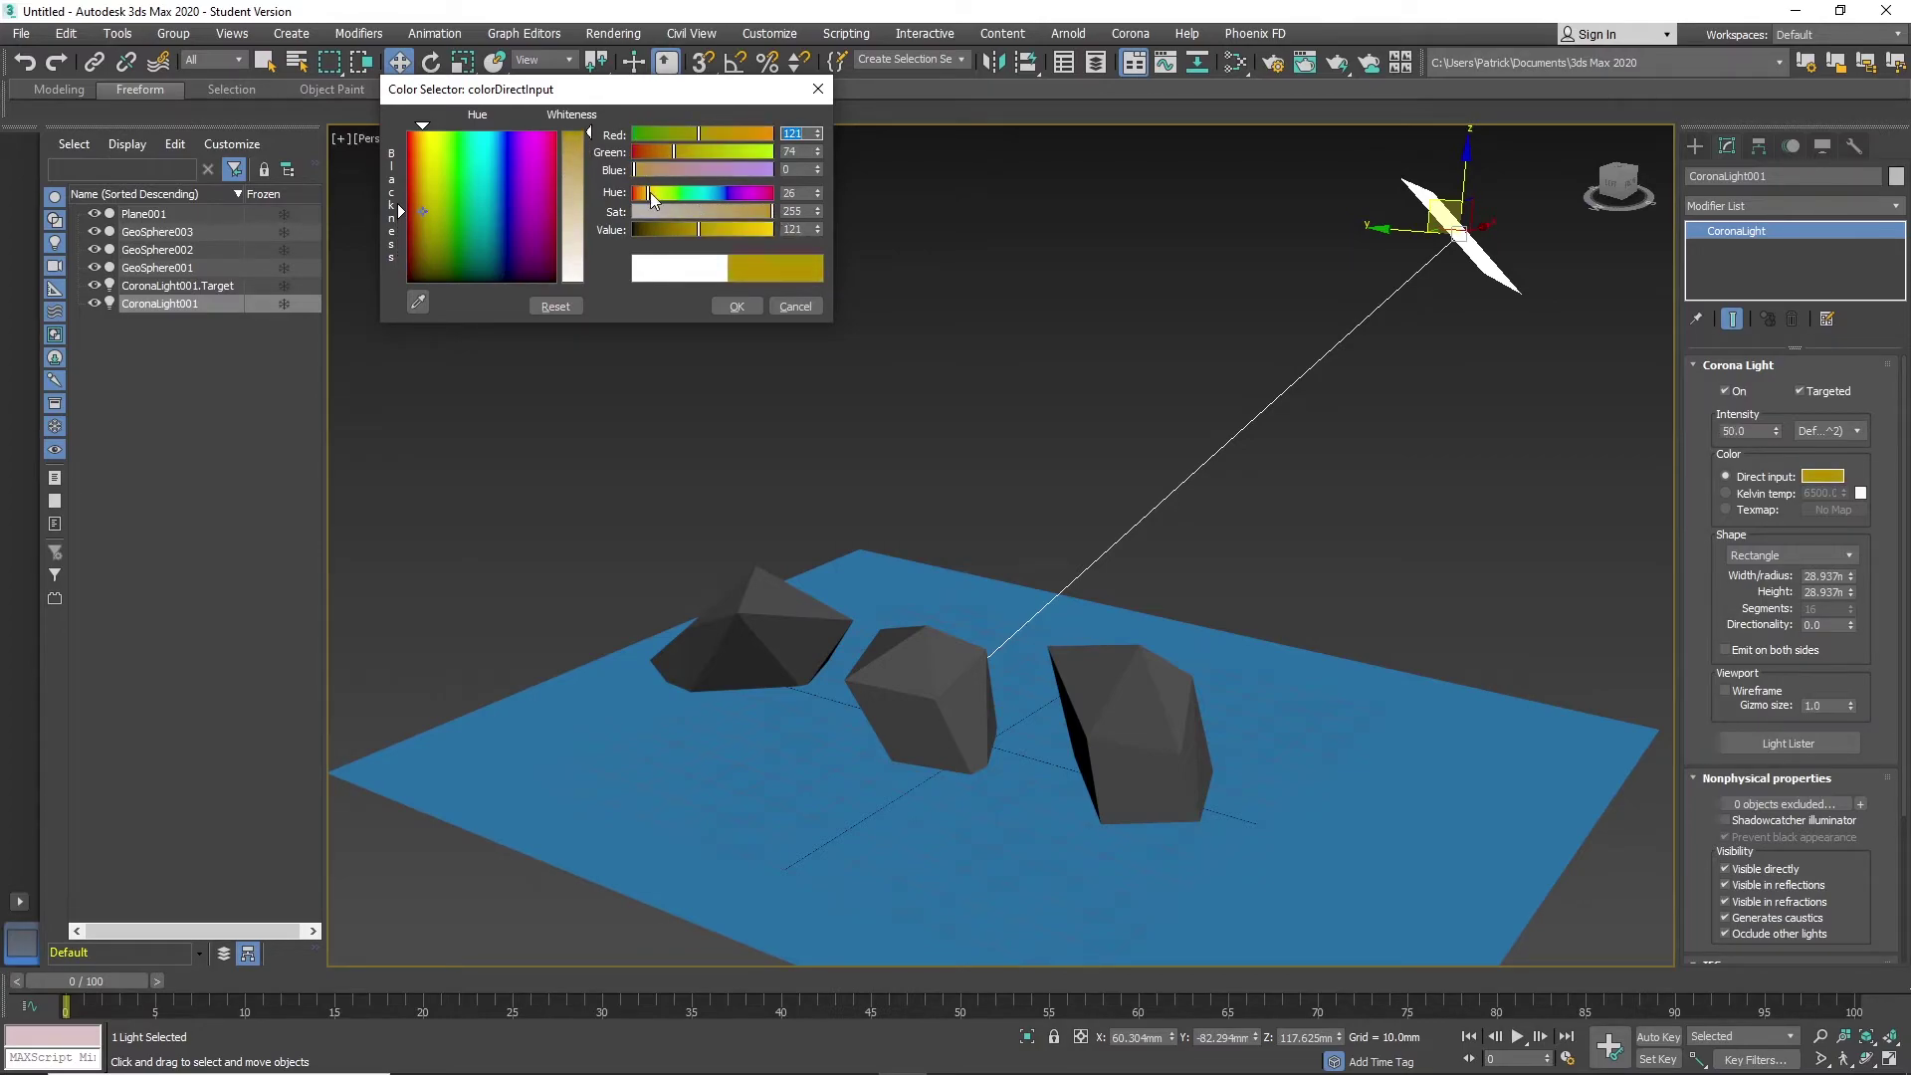
pyautogui.moveTo(649, 193); pyautogui.dragTo(673, 229)
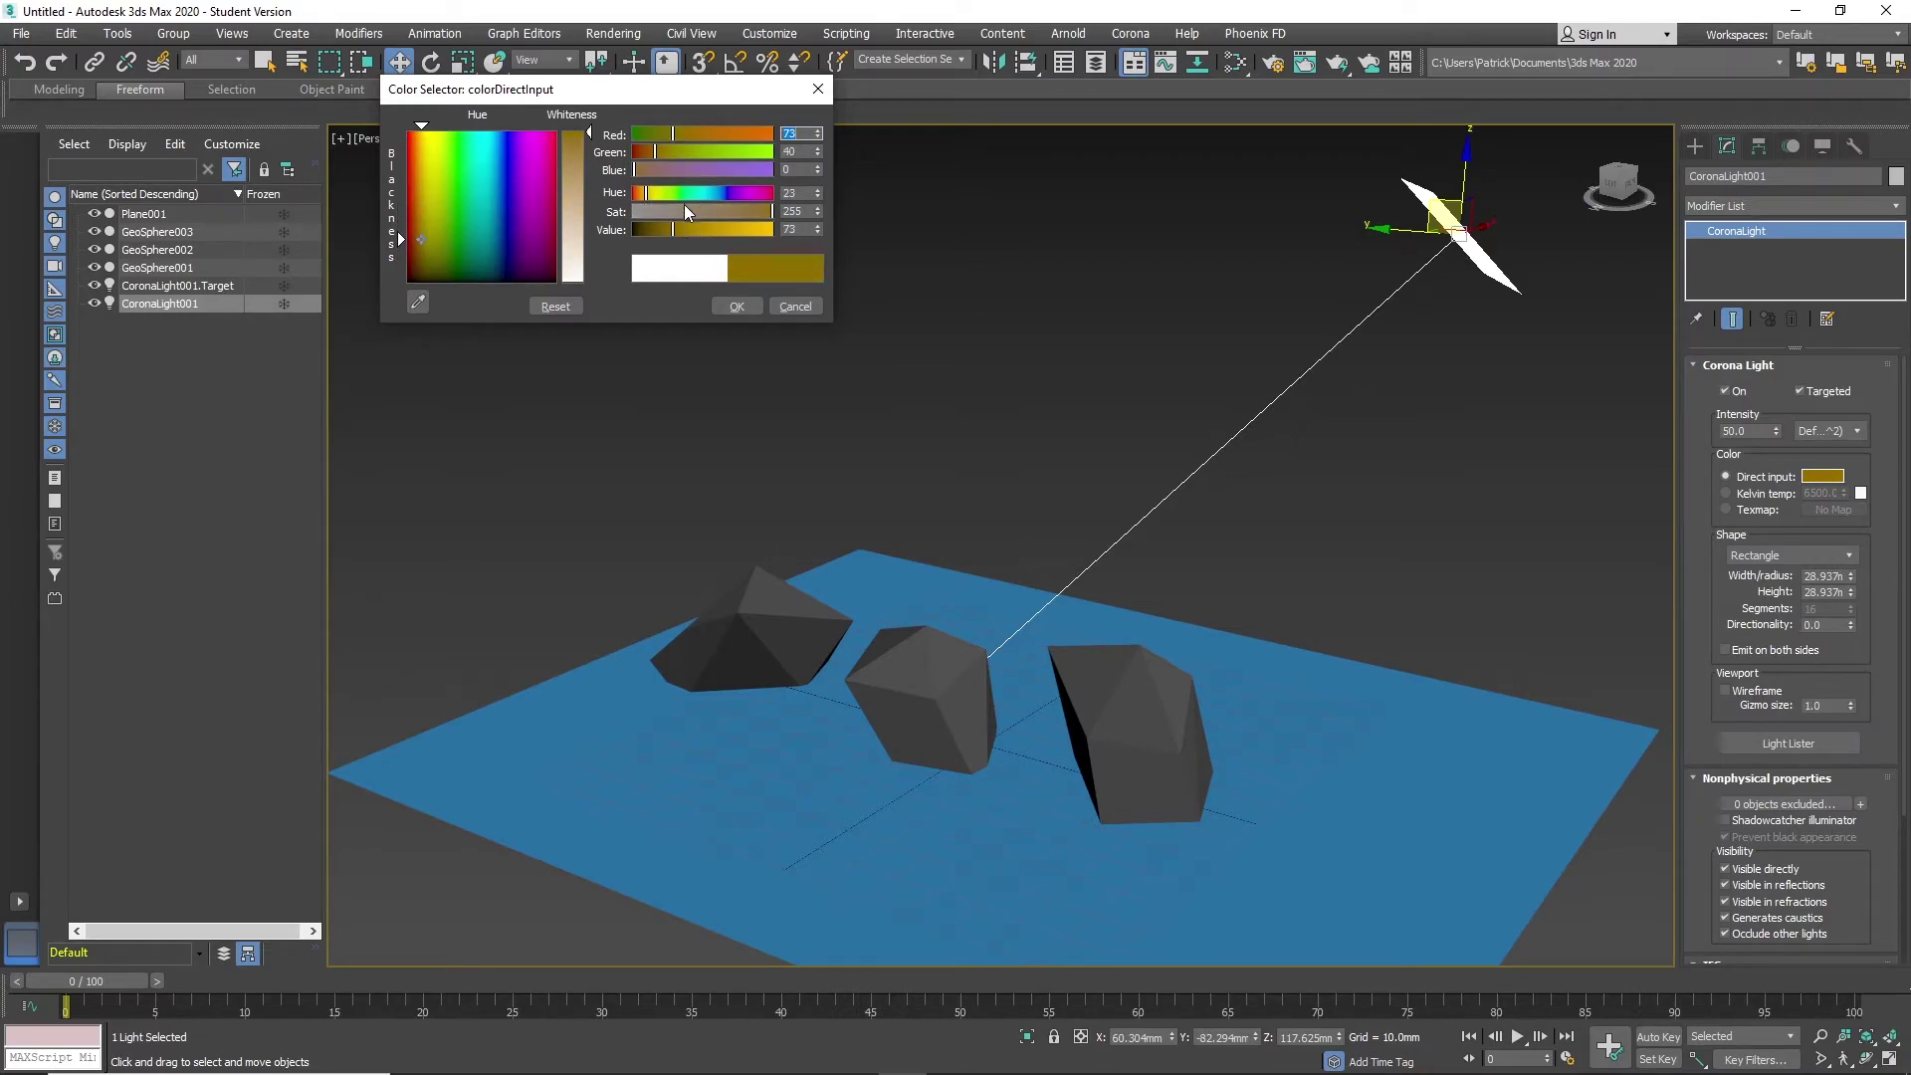
# Confirm the light colour and start an interactive Corona render of the three rocks
pyautogui.click(727, 306)
pyautogui.click(942, 354)
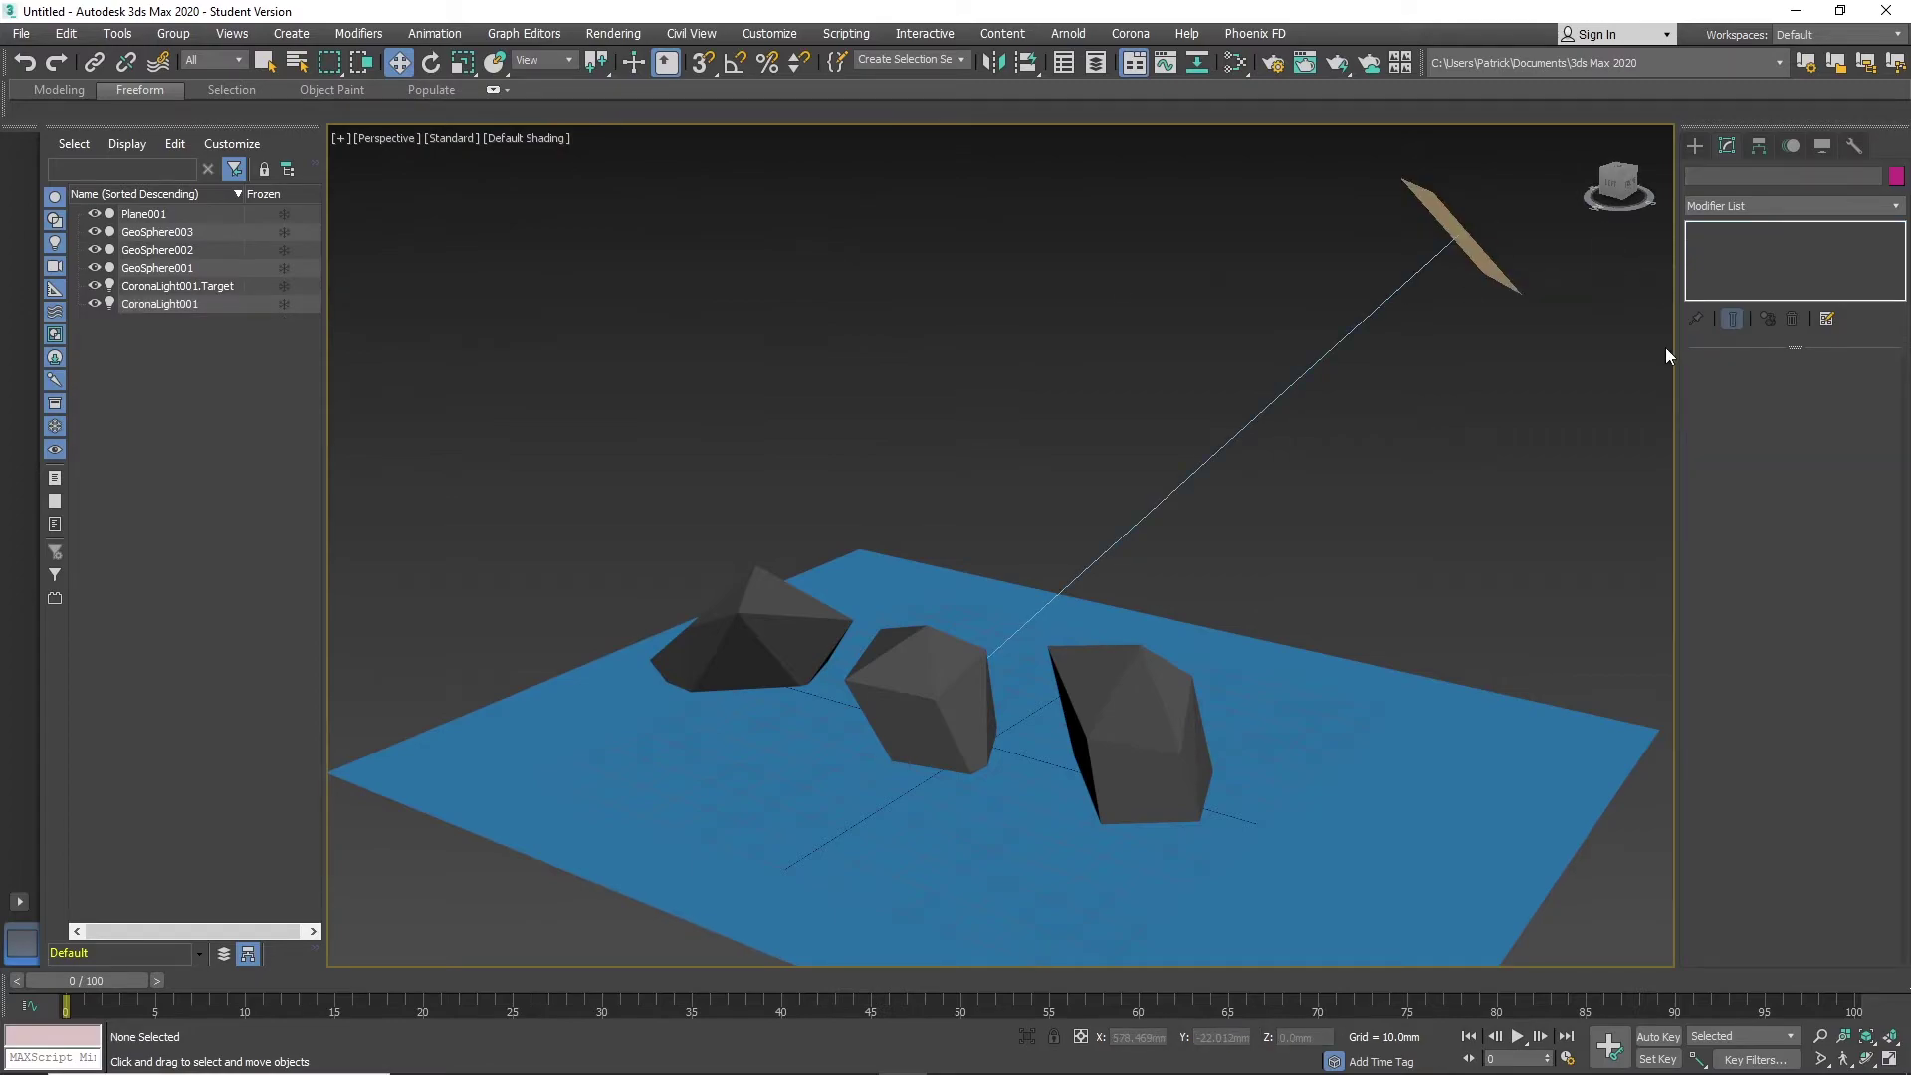
pyautogui.moveTo(1618, 179)
pyautogui.mouseDown()
pyautogui.moveTo(1335, 426)
pyautogui.moveTo(1348, 388)
pyautogui.mouseUp()
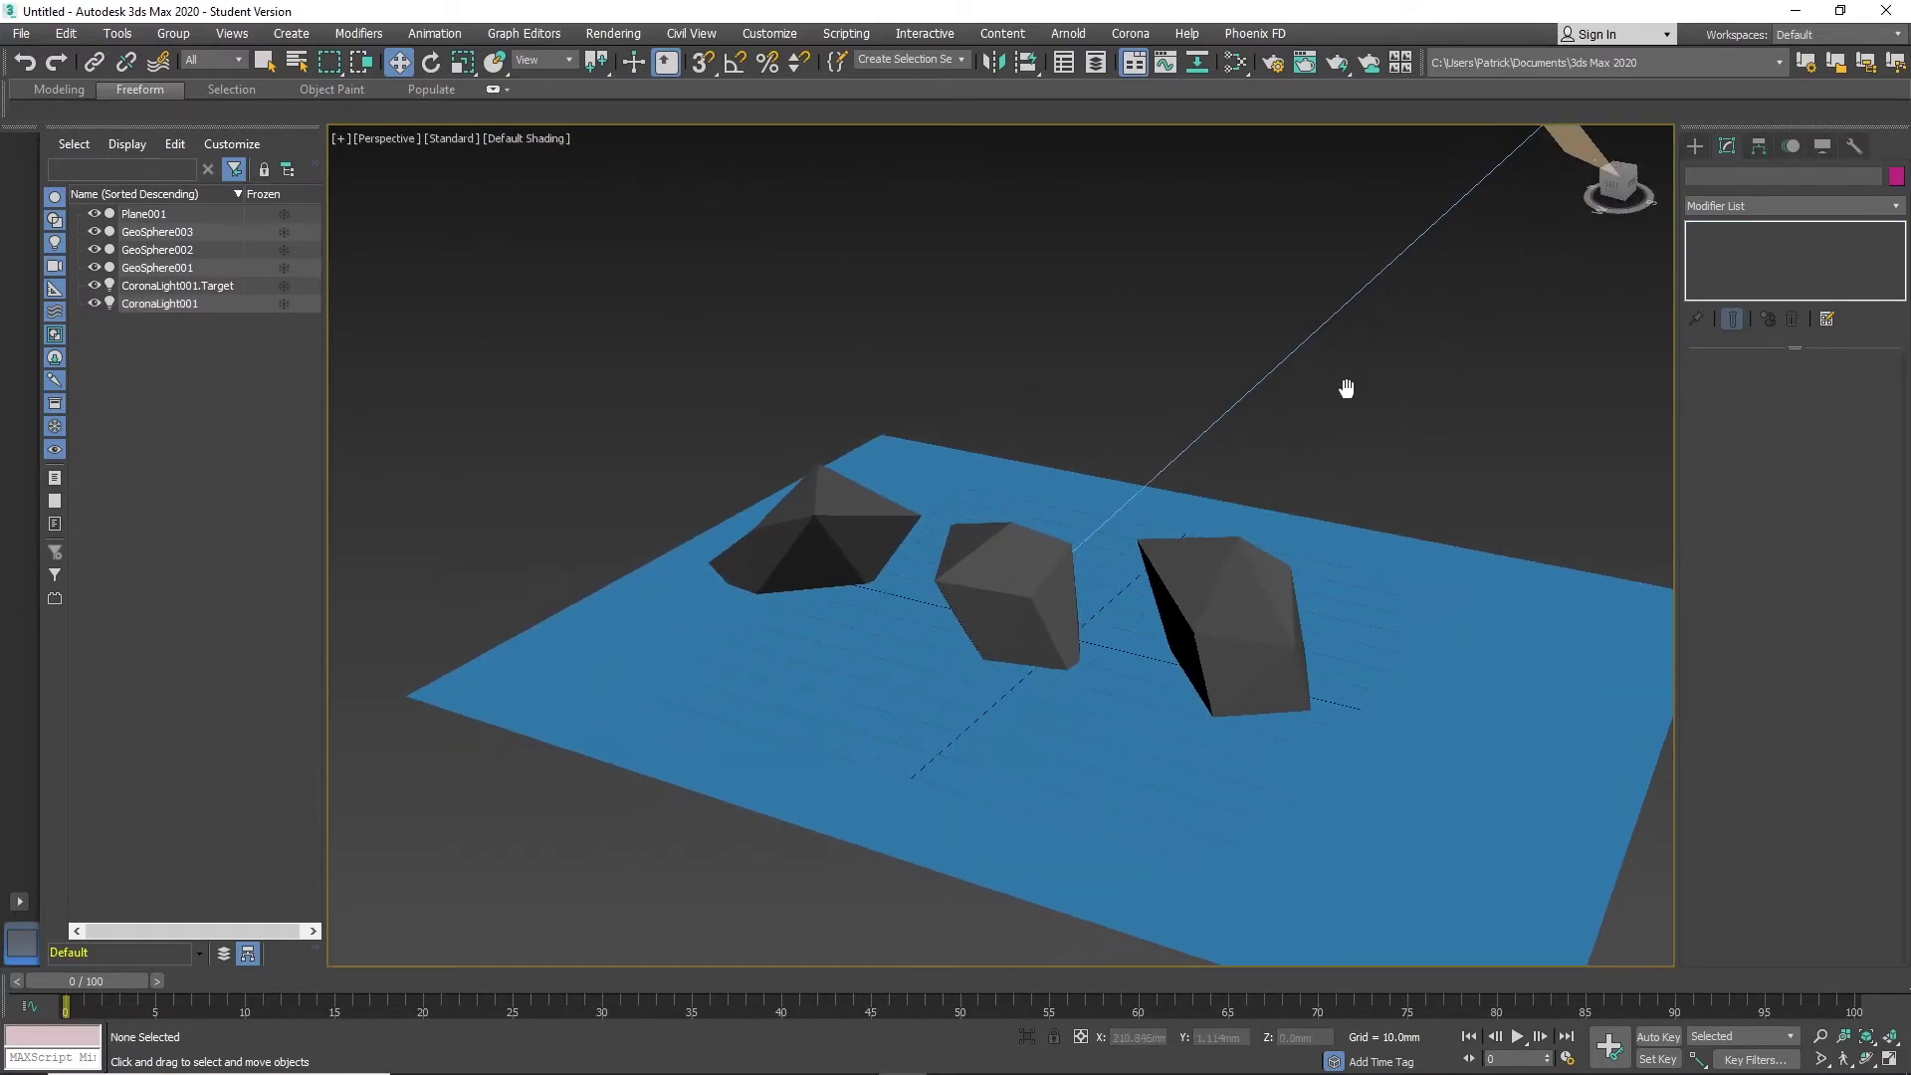
pyautogui.click(1346, 66)
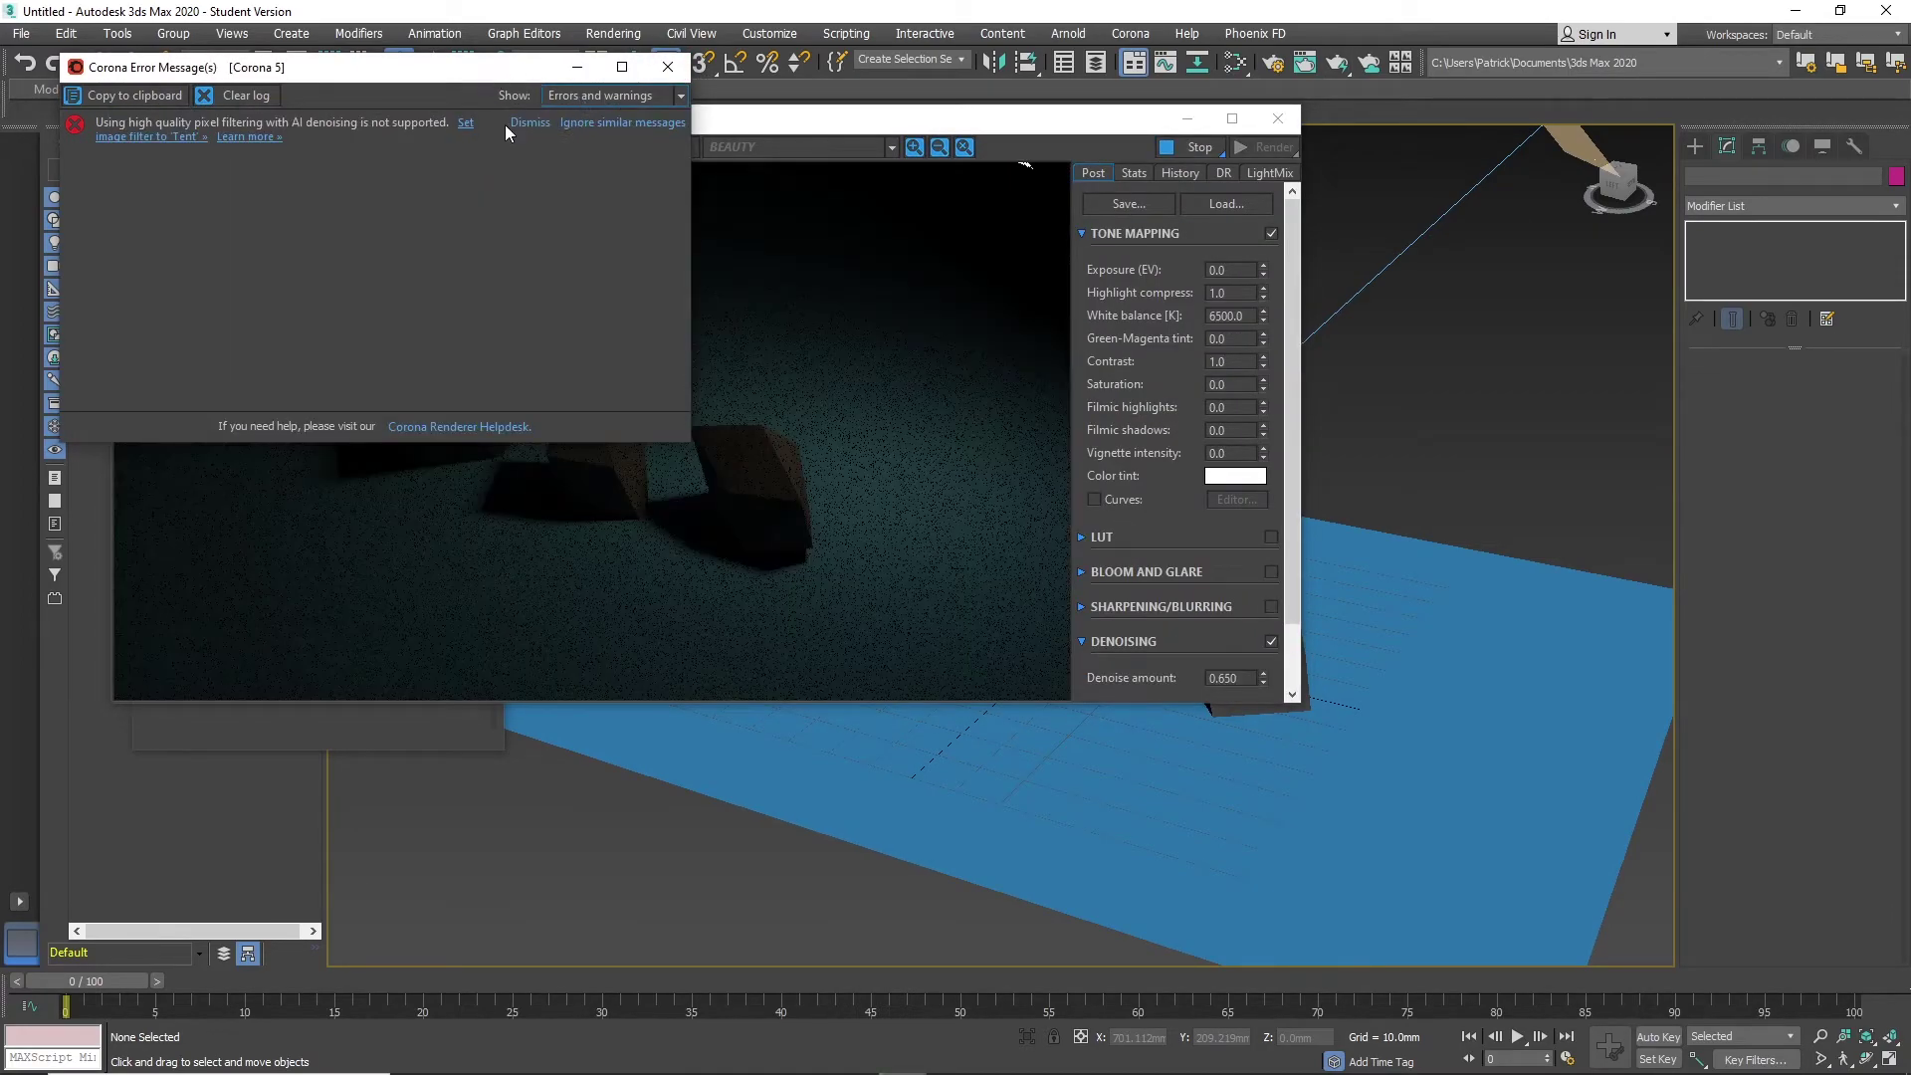
pyautogui.click(530, 122)
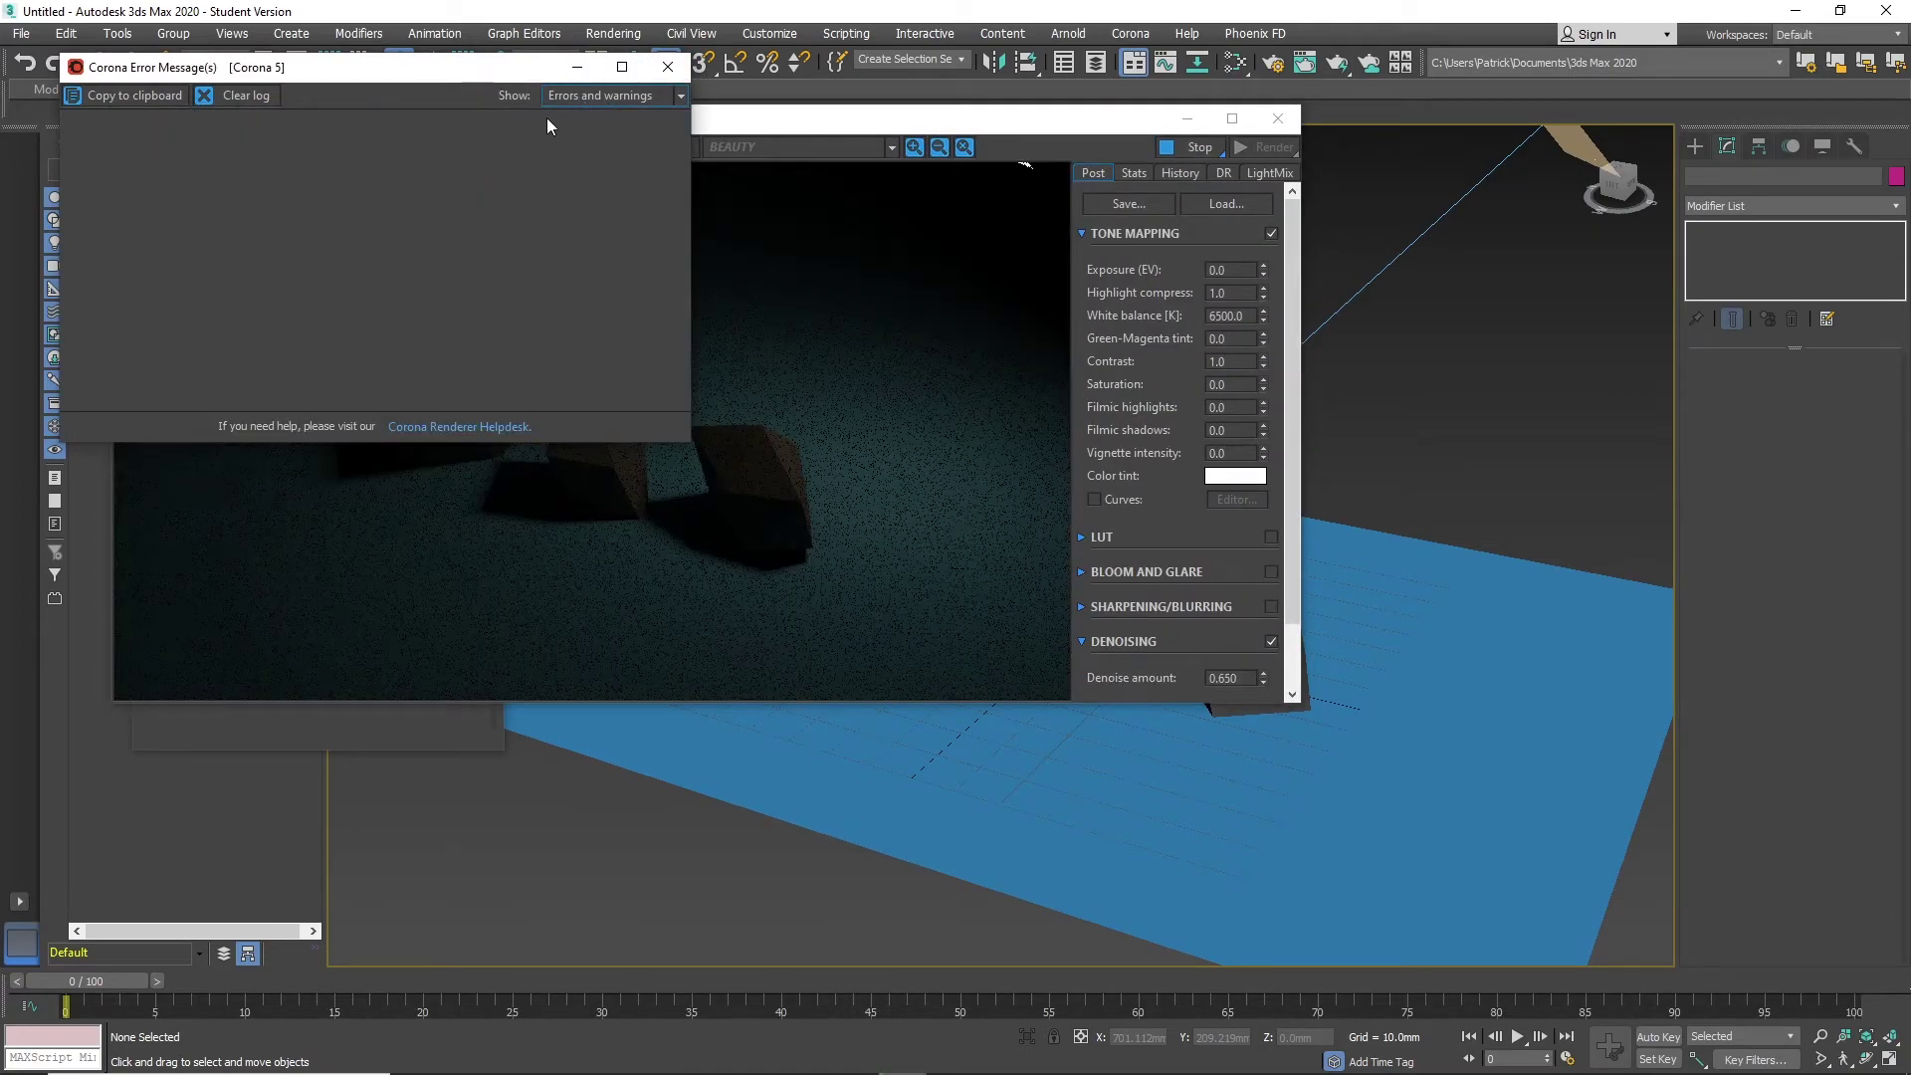
pyautogui.click(667, 67)
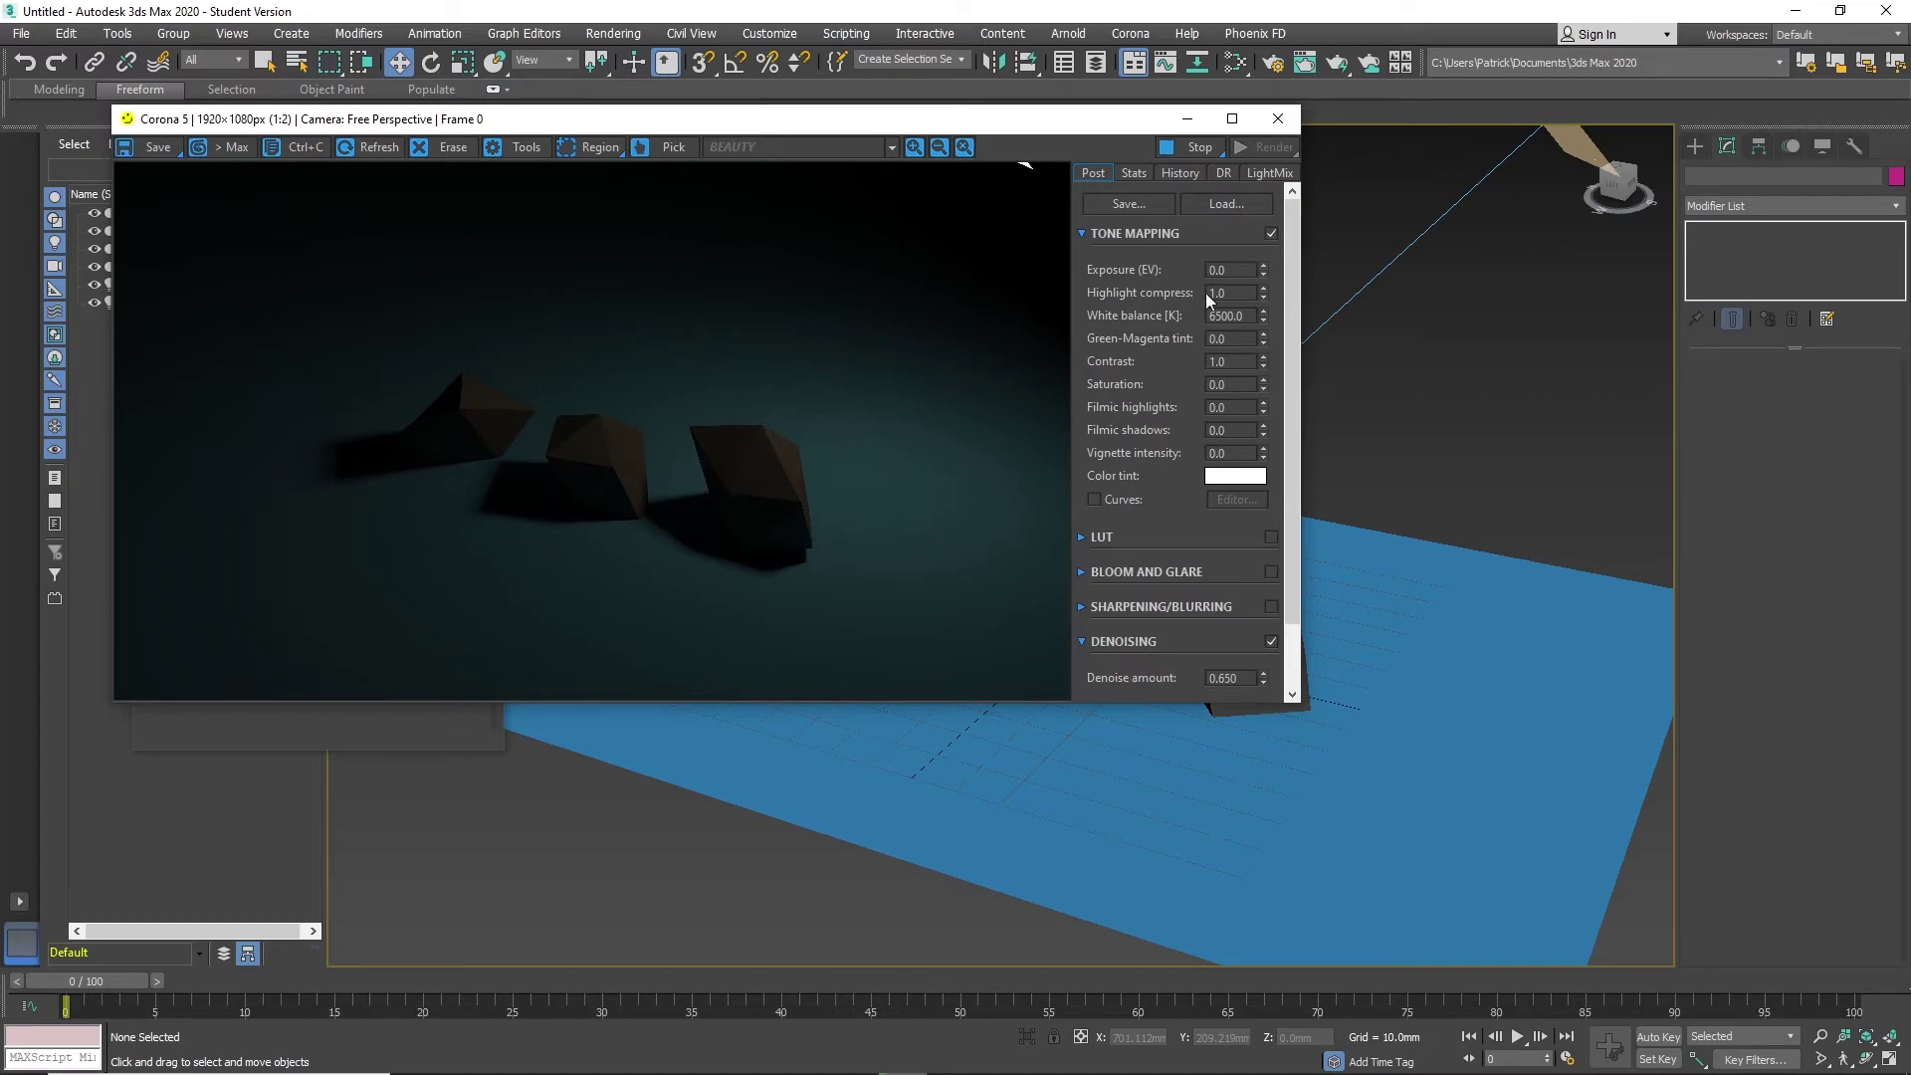
pyautogui.click(1257, 149)
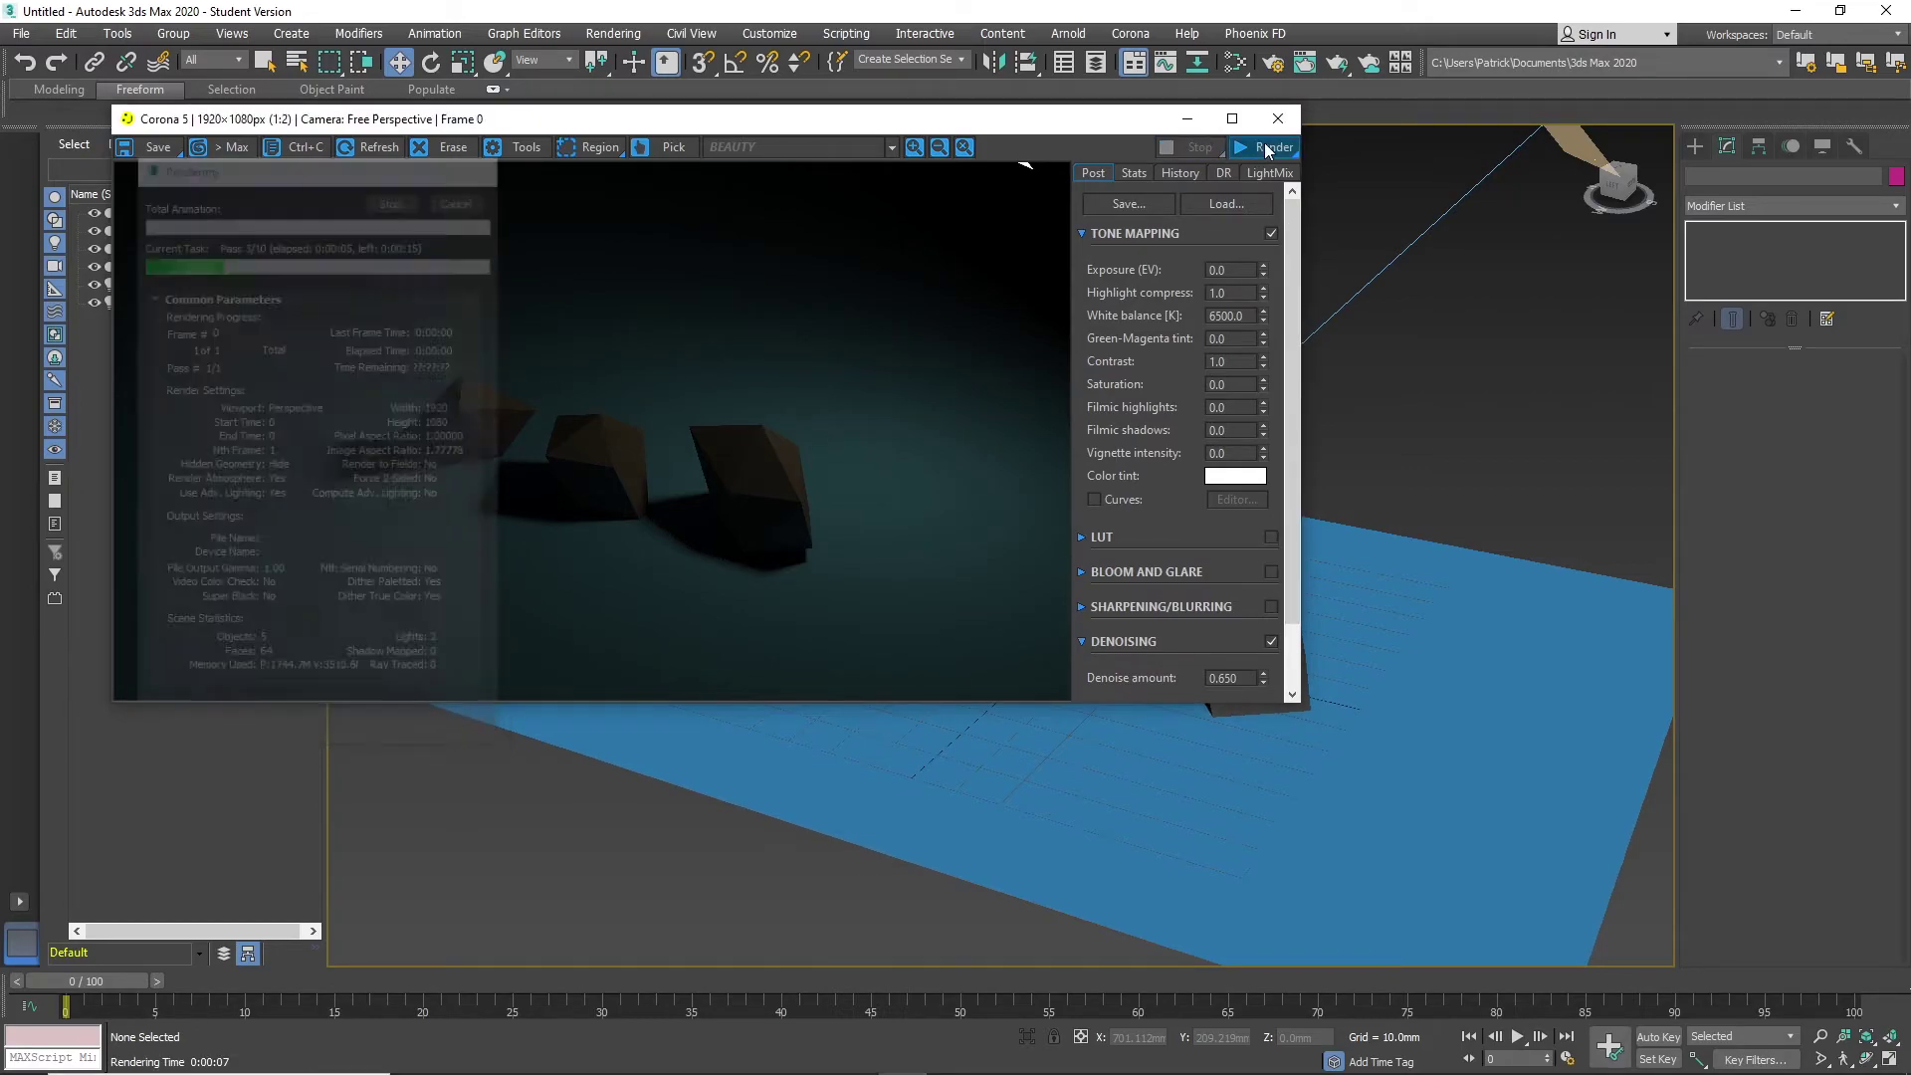
# Set CoronaLight001's width and height to 80 mm each
pyautogui.moveTo(771, 120); pyautogui.dragTo(667, 142)
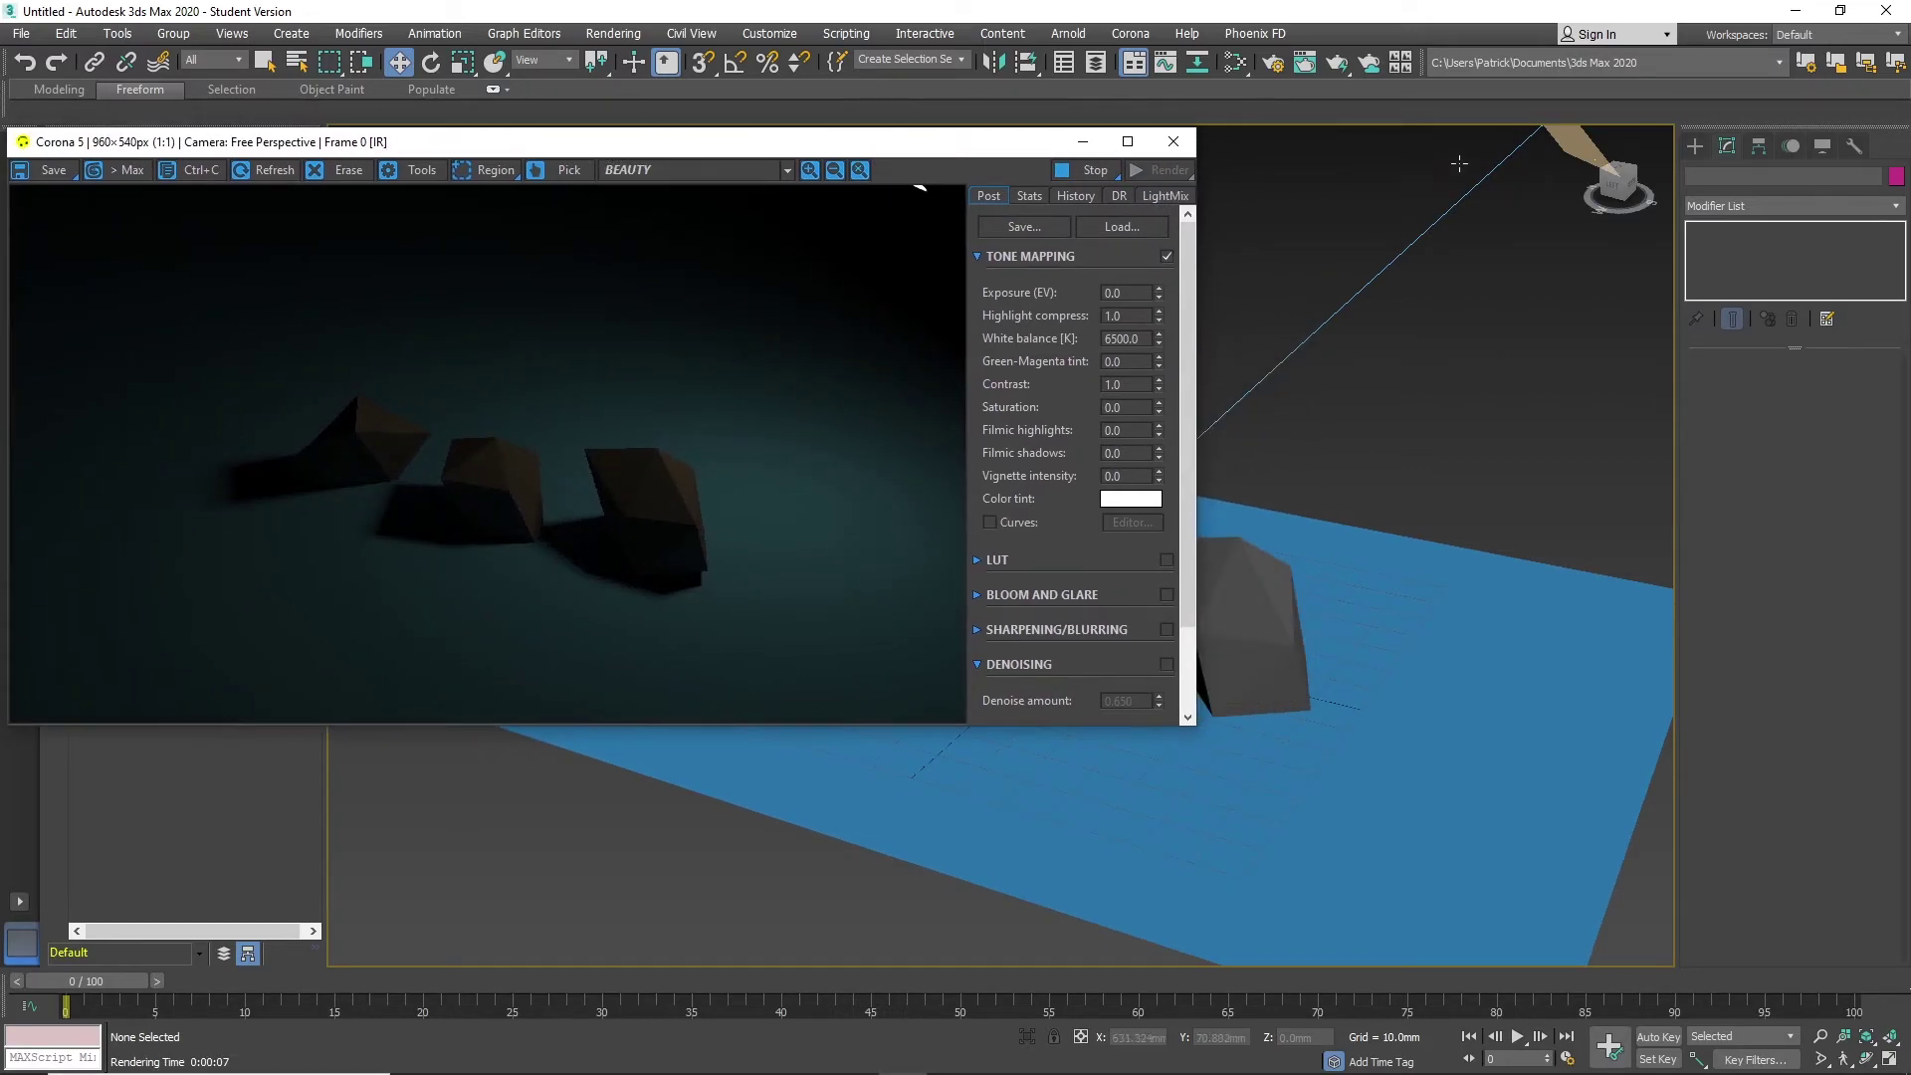
pyautogui.click(1618, 184)
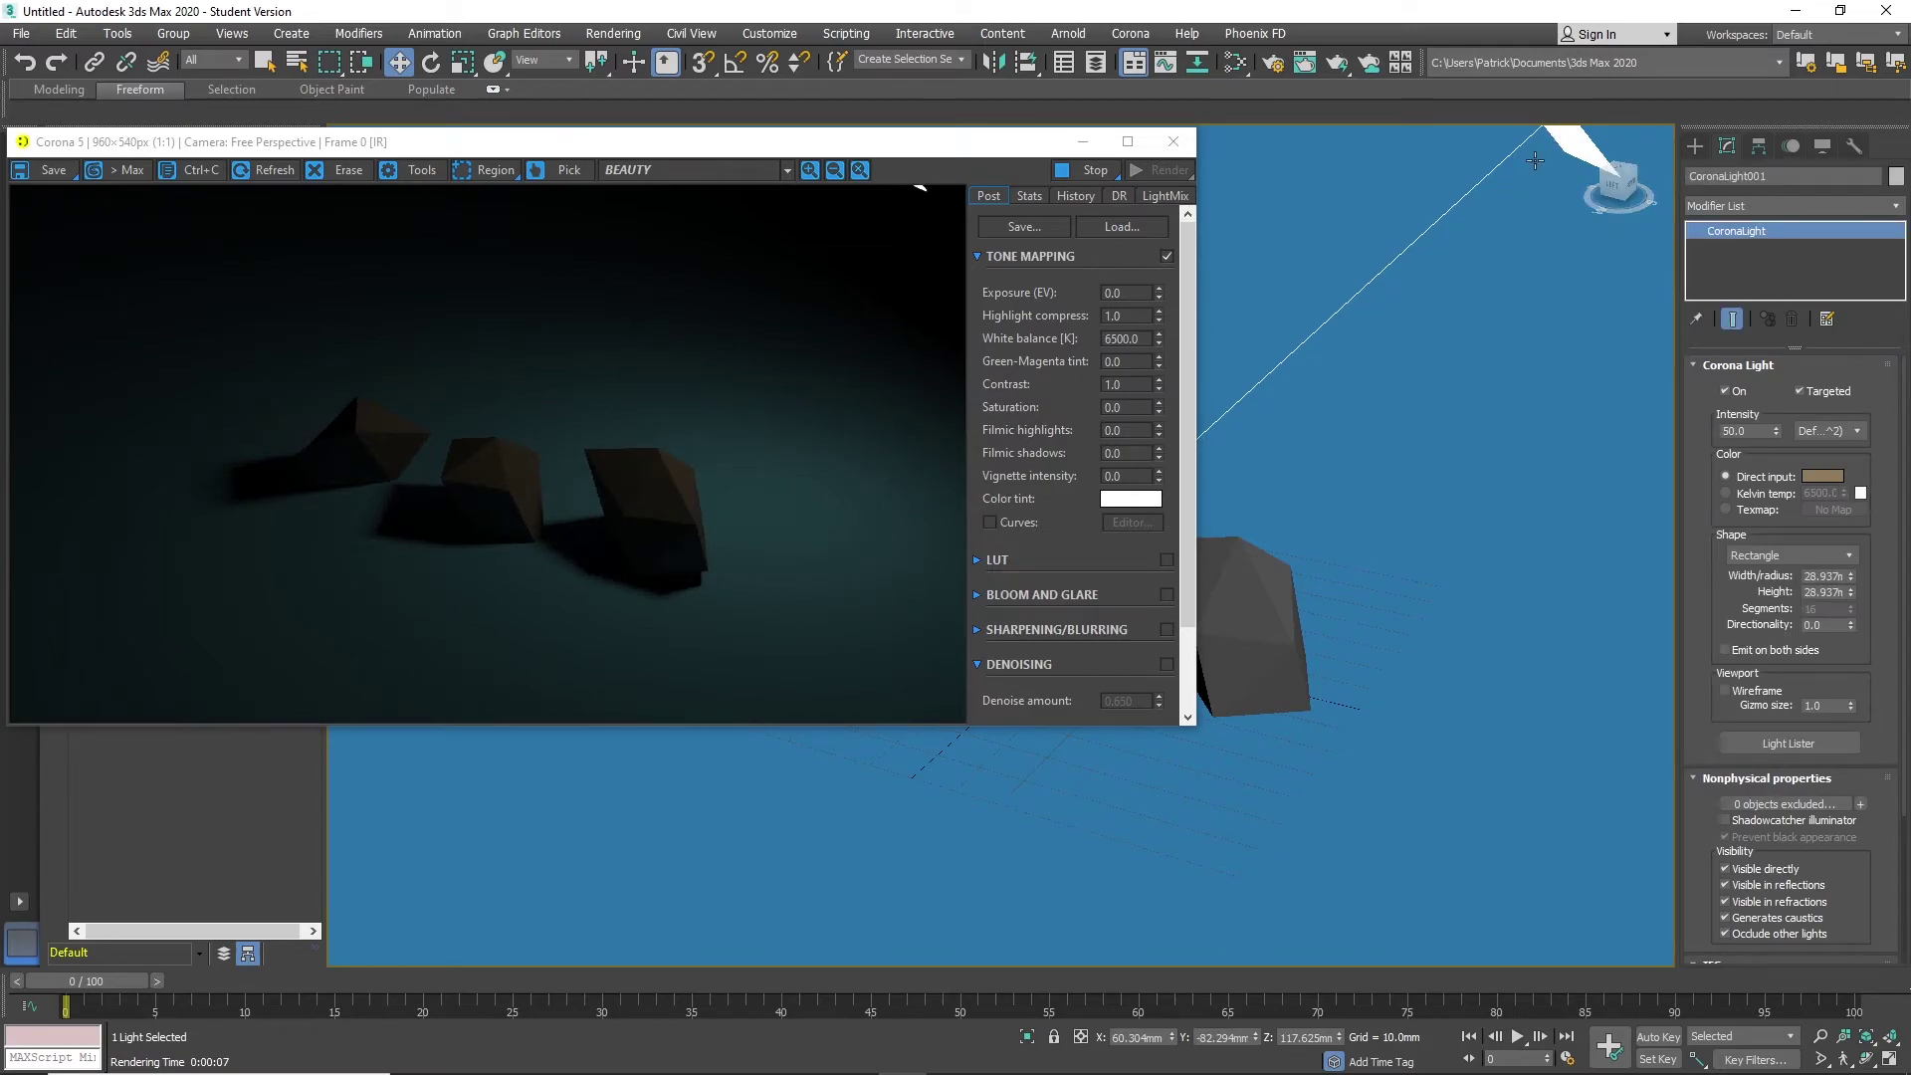
pyautogui.doubleClick(1826, 576)
pyautogui.write('8')
pyautogui.press('Tab')
pyautogui.write('80')
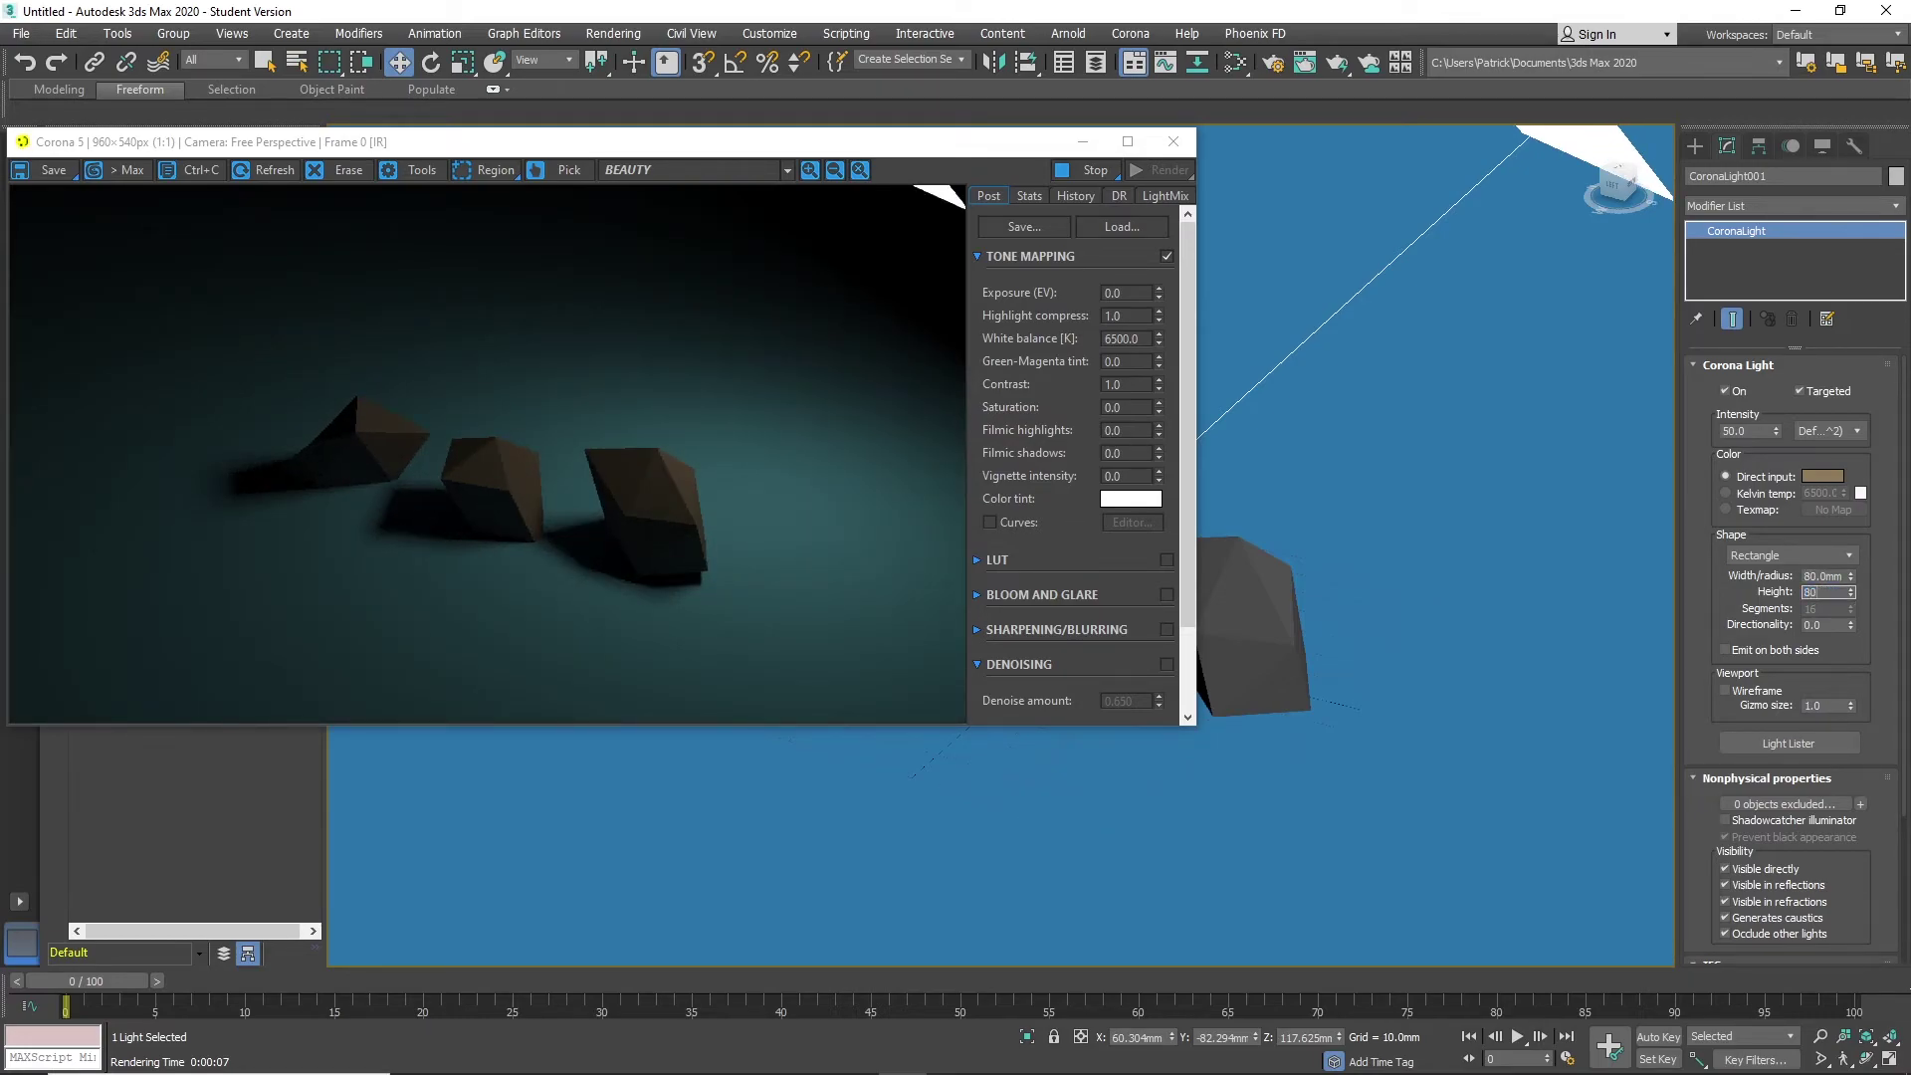
pyautogui.press('Return')
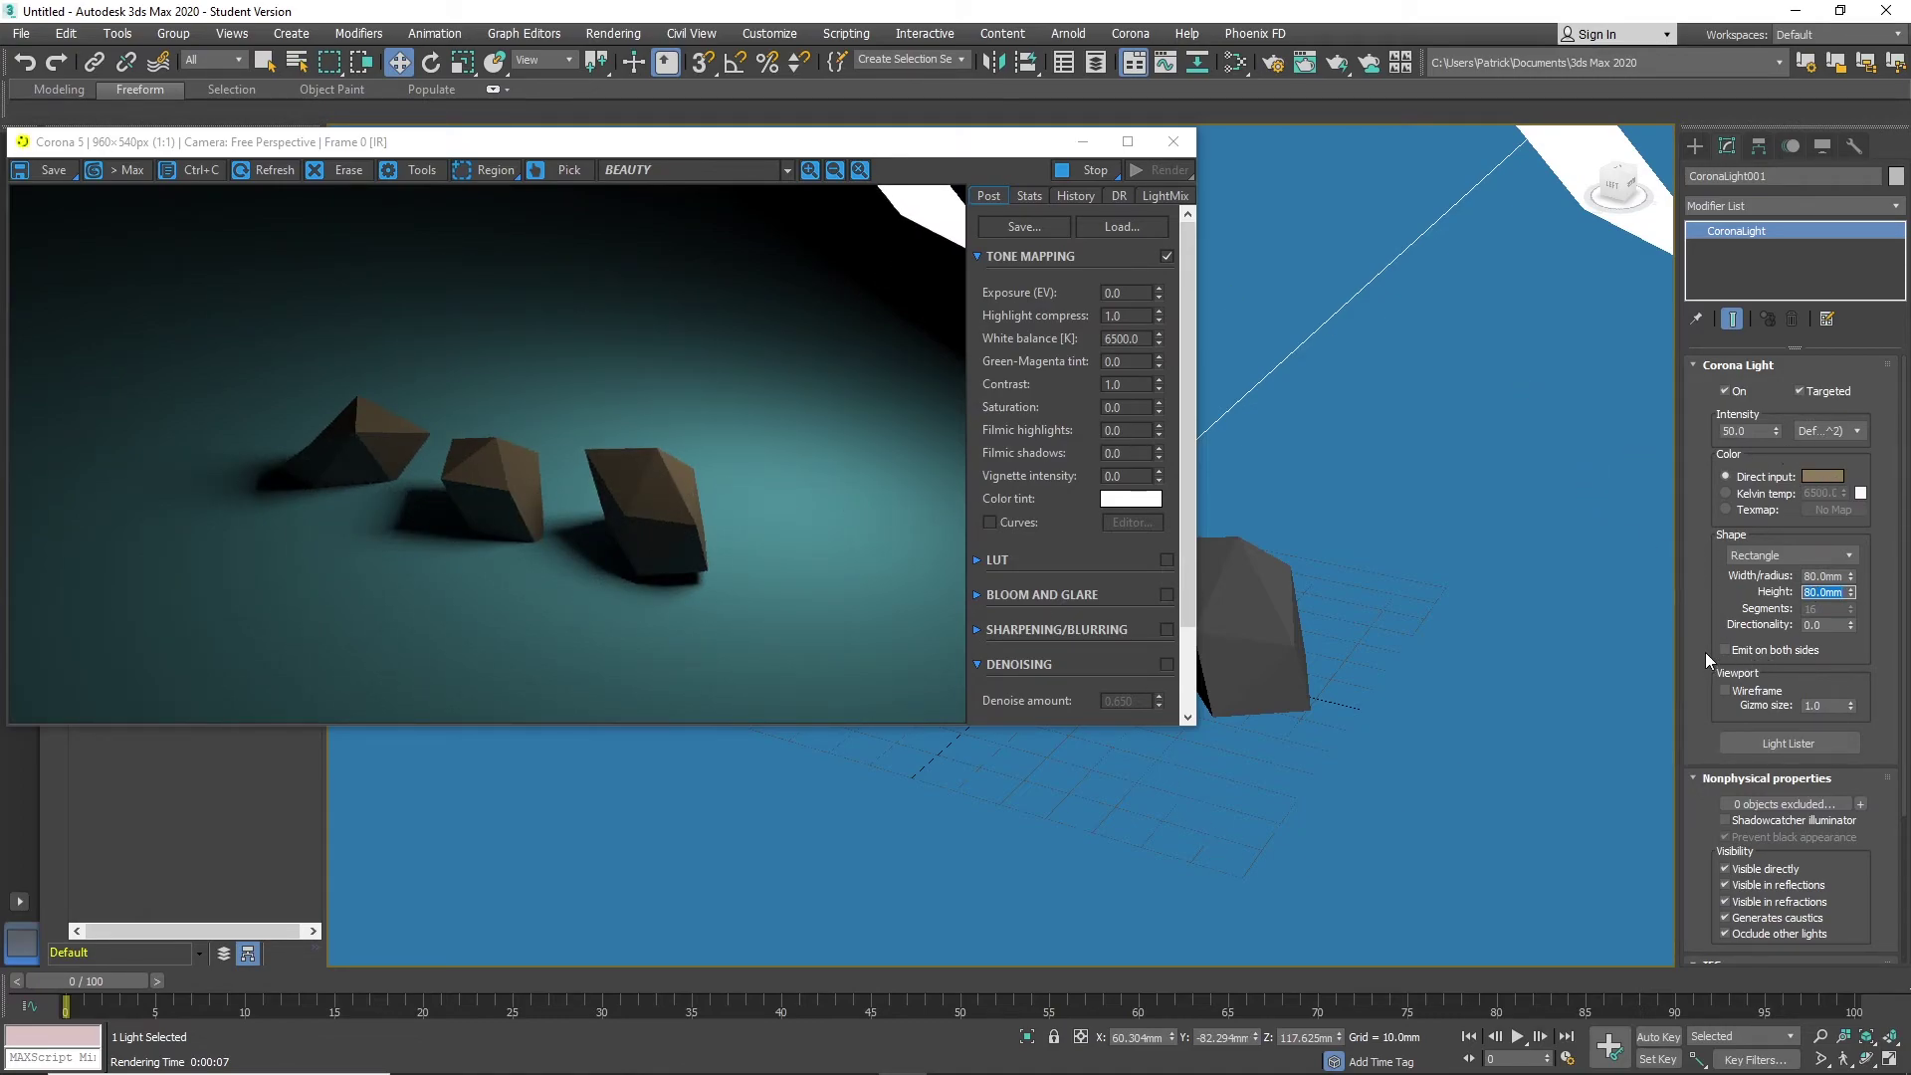
pyautogui.scroll(-2, 1705, 653)
pyautogui.scroll(-2, 1722, 662)
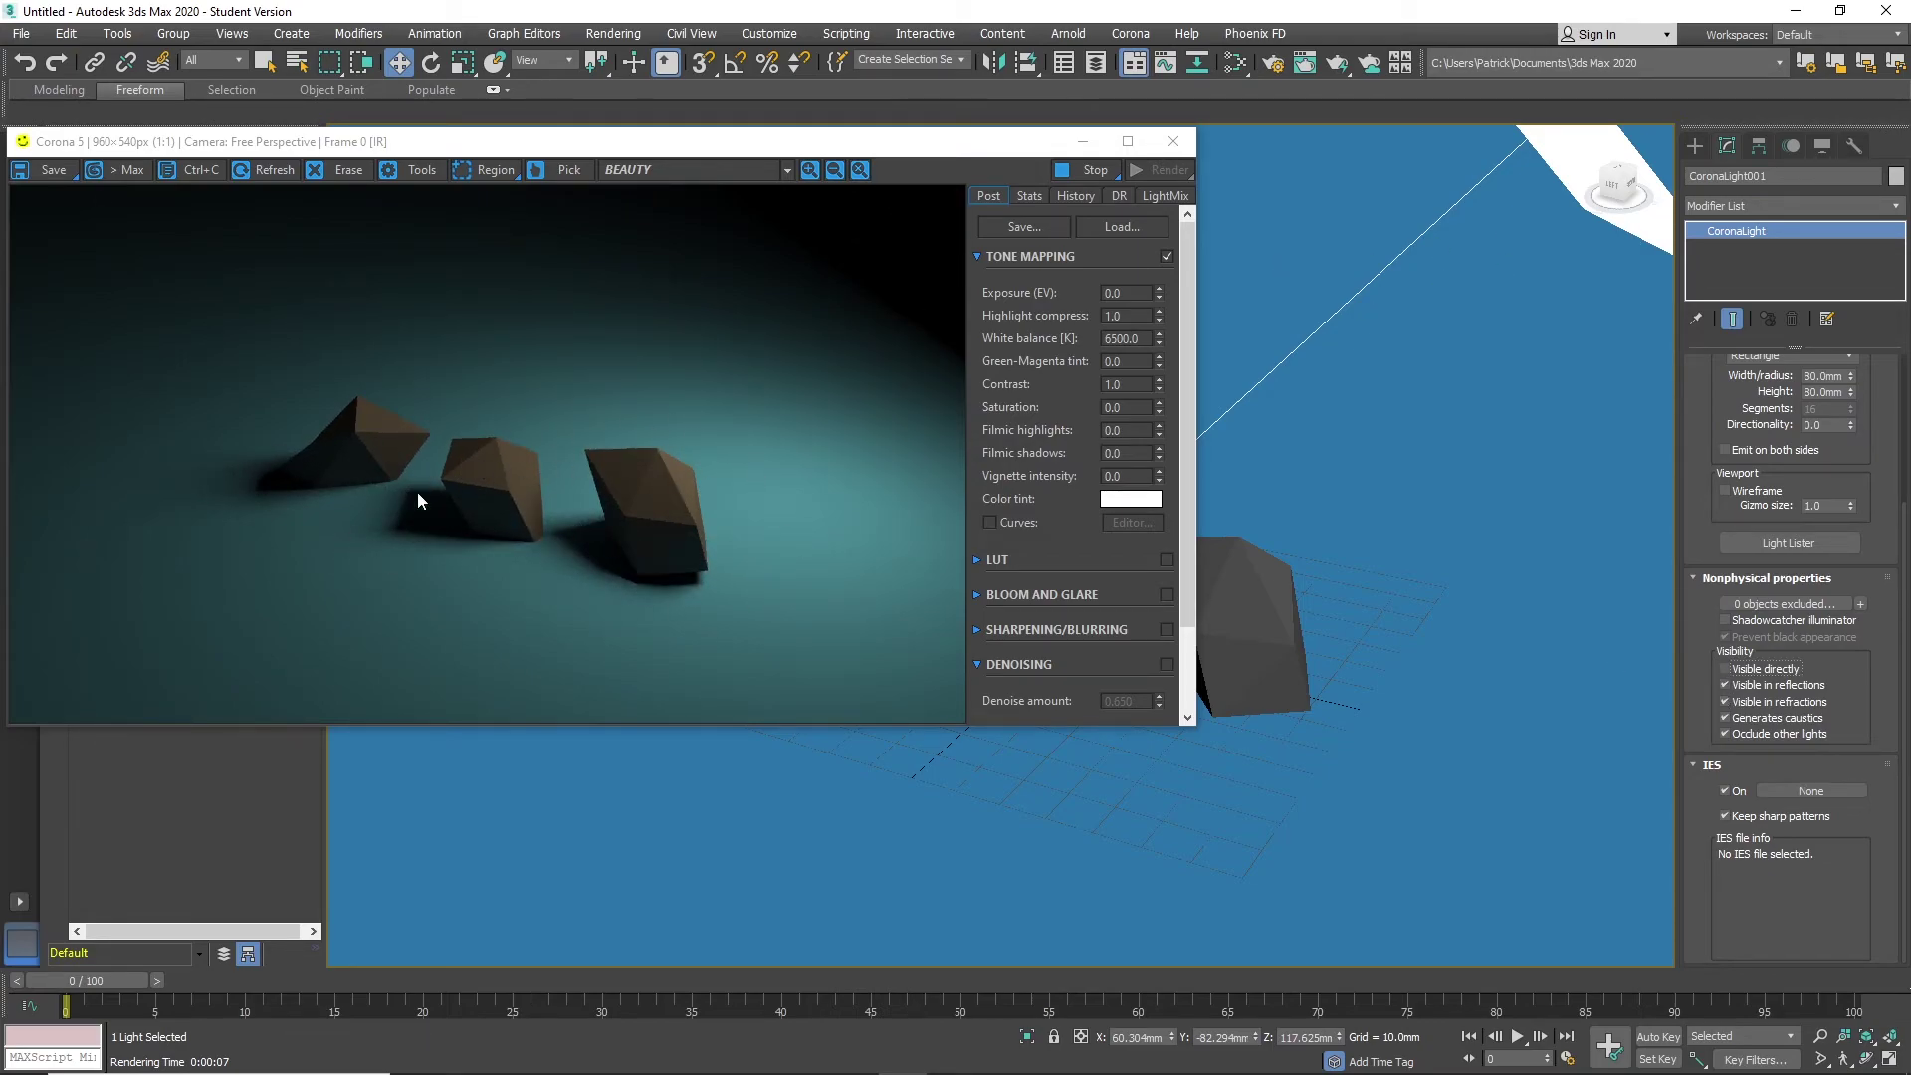
# Orbit the perspective view to face the rocks from the front and render again in Corona
pyautogui.click(1172, 142)
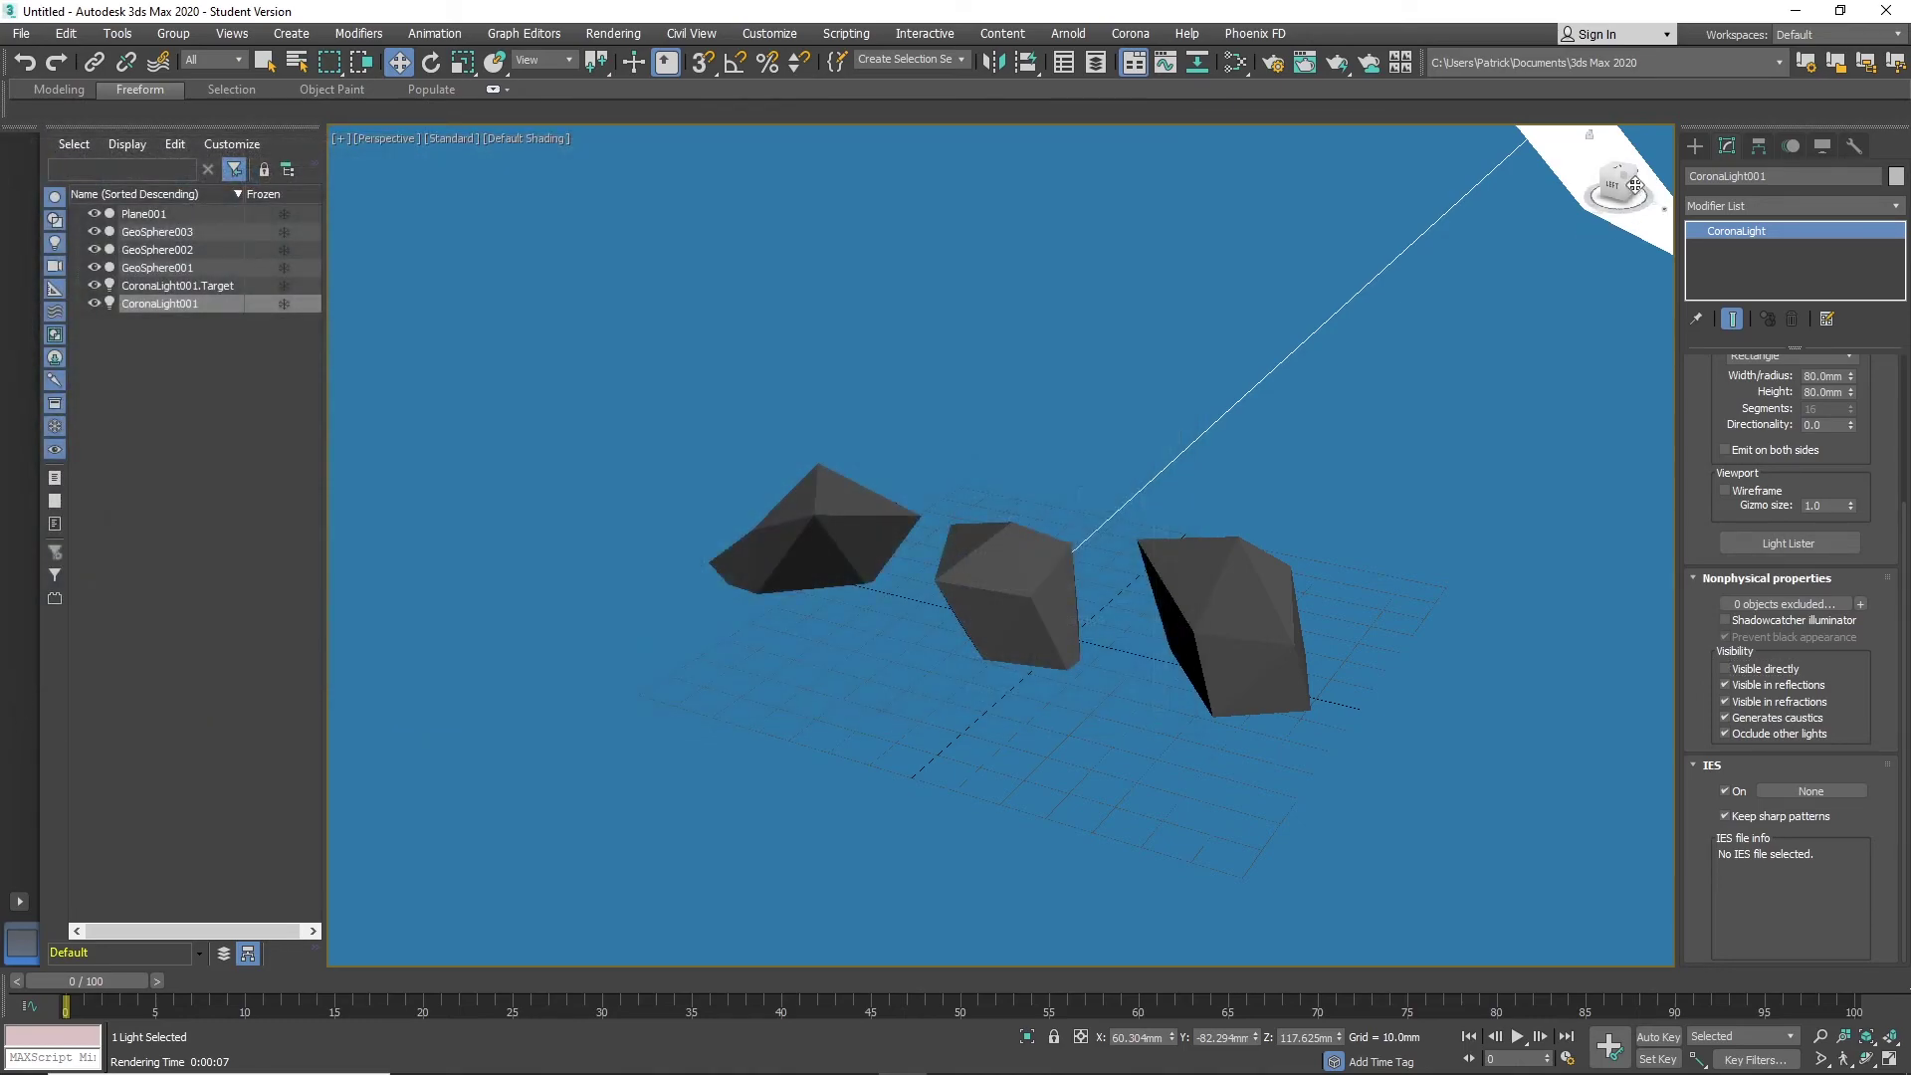
pyautogui.keyDown('alt'); pyautogui.moveTo(996, 498); pyautogui.dragTo(1095, 448, button='middle'); pyautogui.keyUp('alt')
pyautogui.keyDown('alt'); pyautogui.moveTo(1294, 399); pyautogui.dragTo(1382, 371, button='middle'); pyautogui.keyUp('alt')
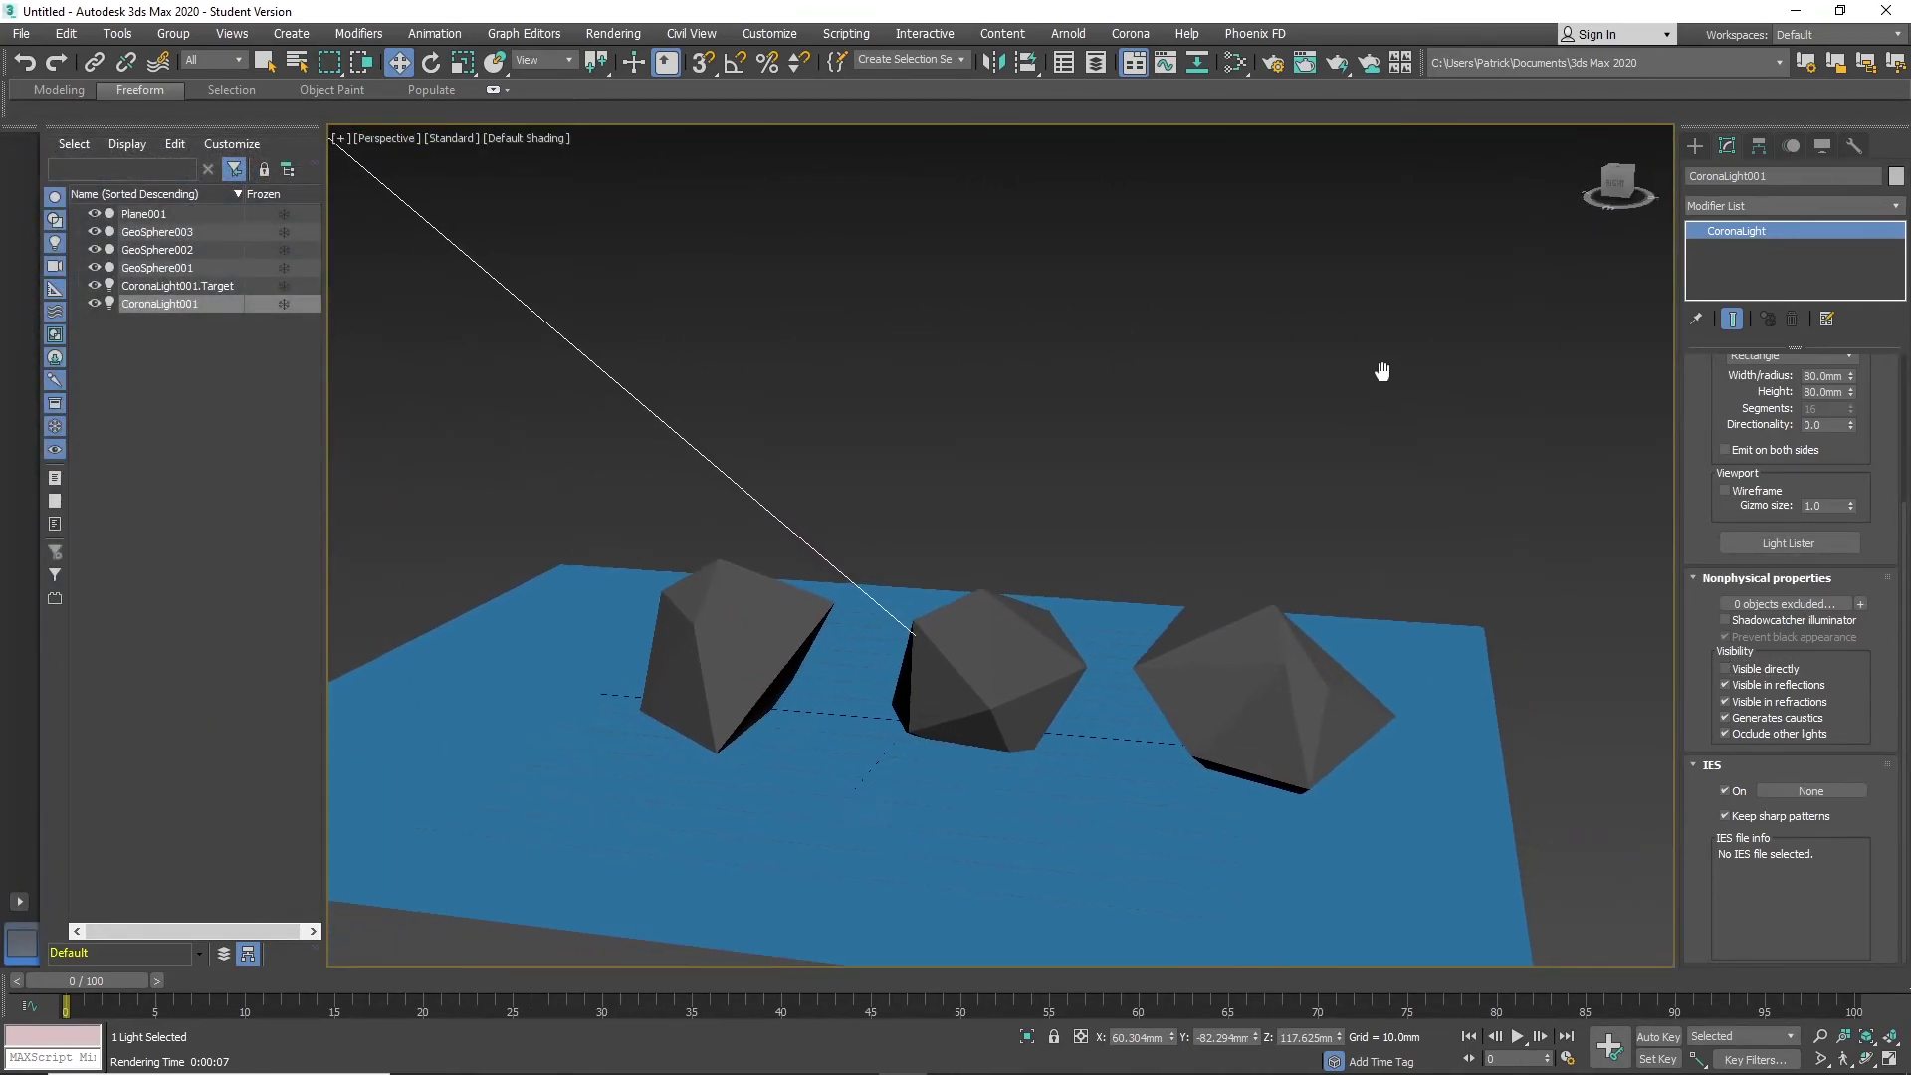
pyautogui.click(1337, 62)
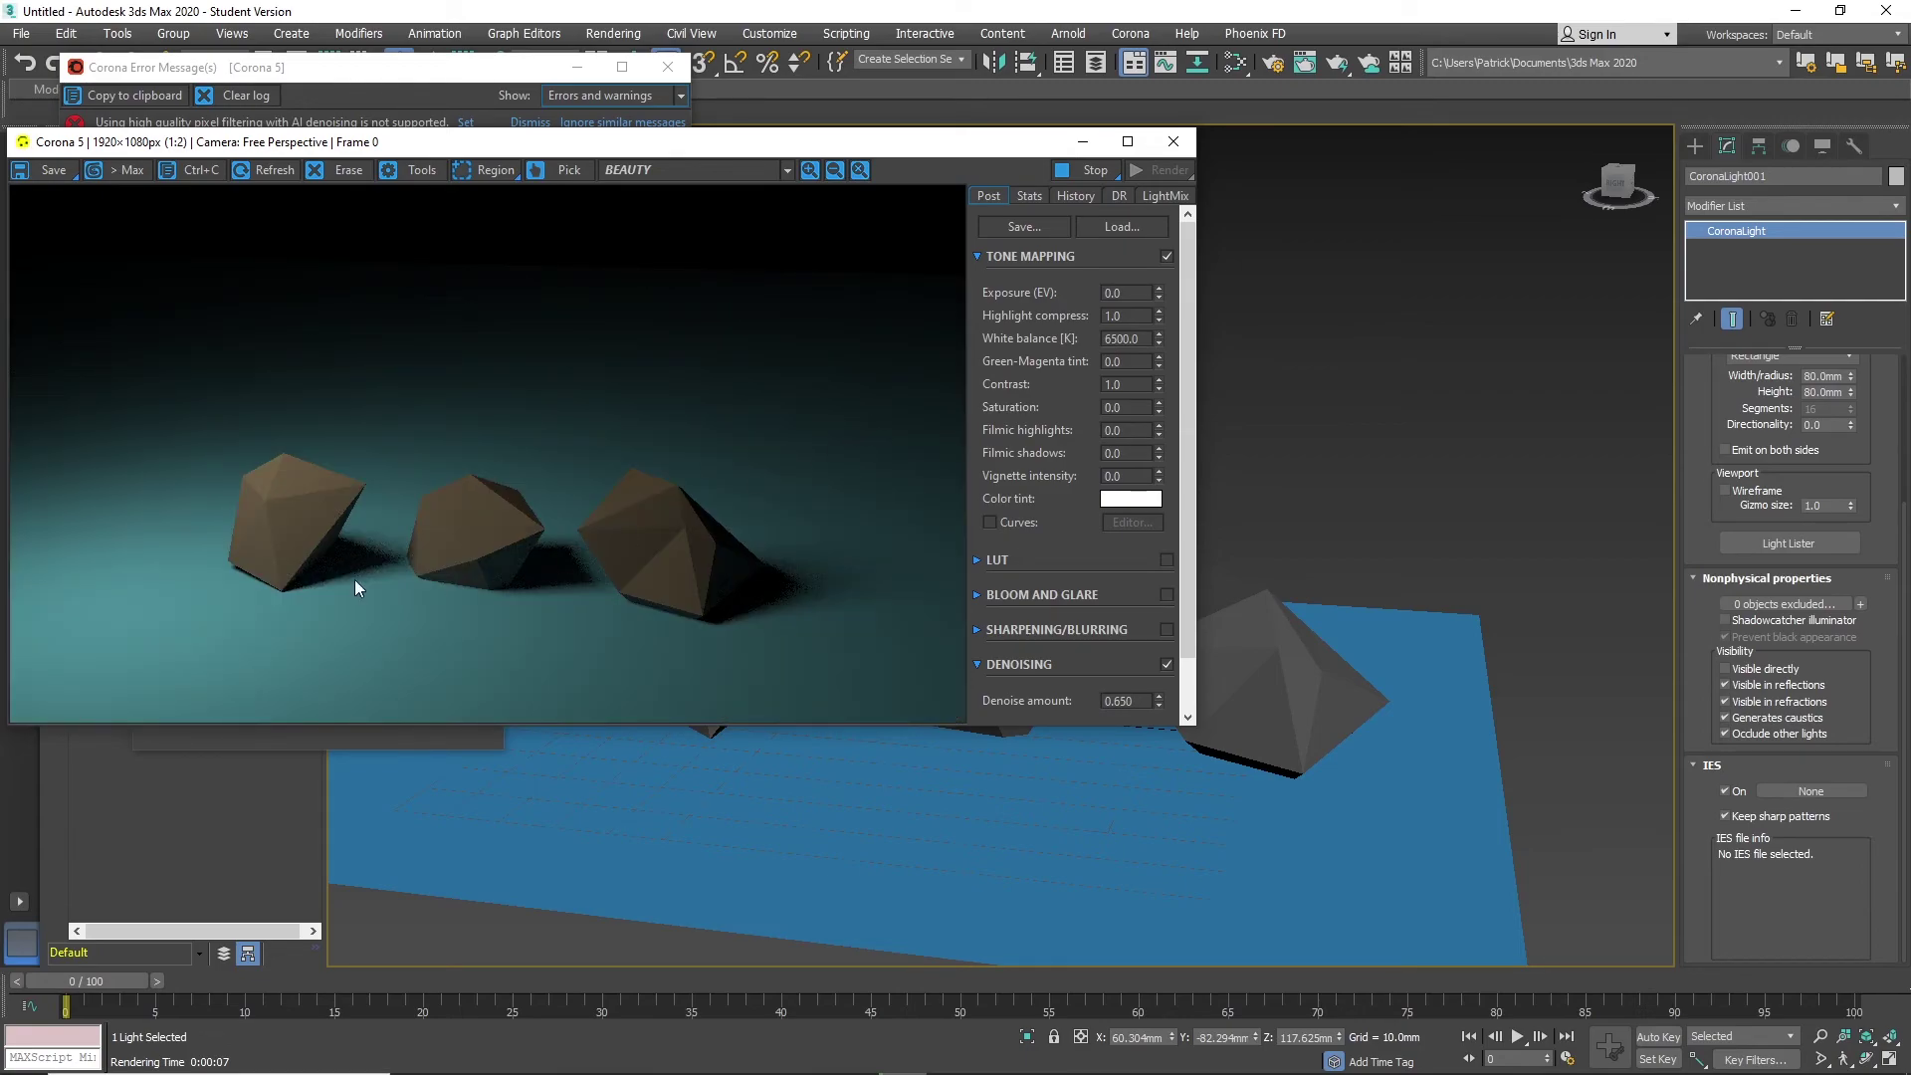
# Close the error log, Corona frame buffer and rendering dialog, leaving nothing selected
pyautogui.click(489, 88)
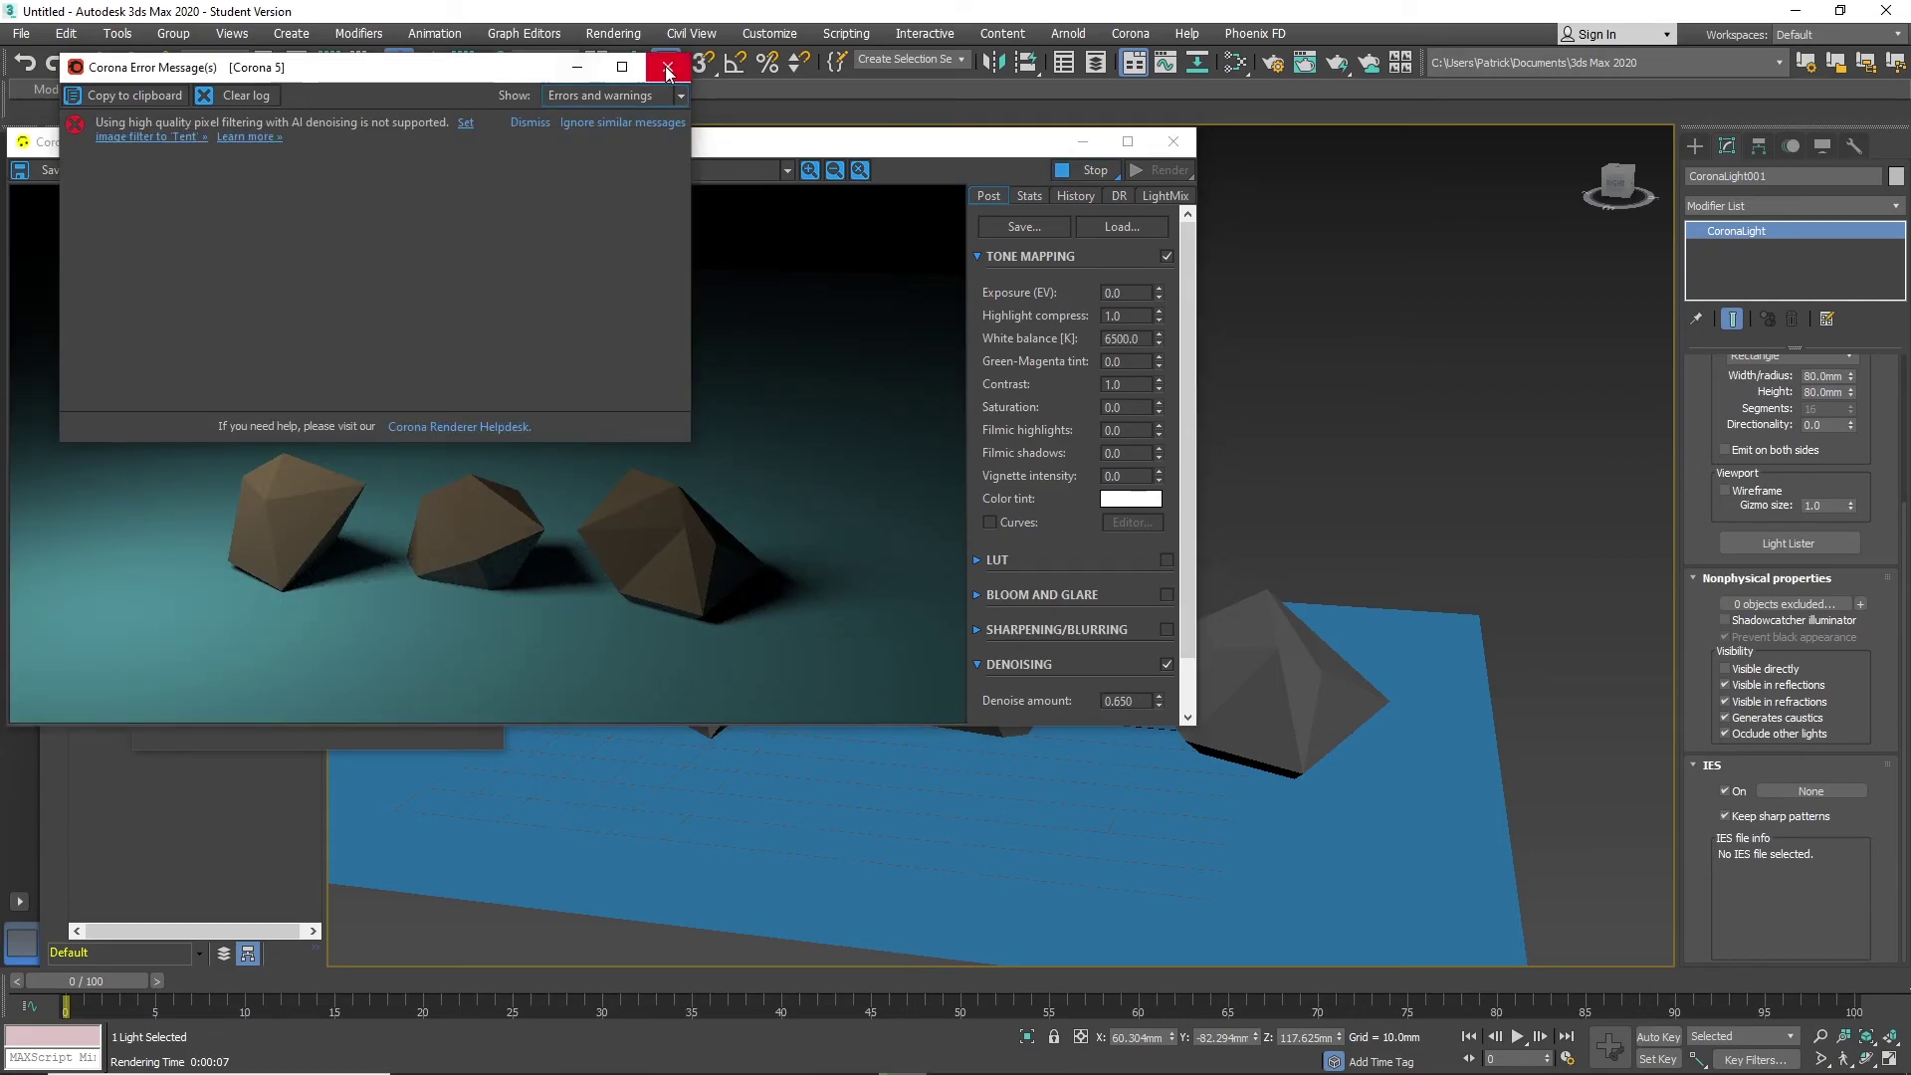
pyautogui.click(667, 67)
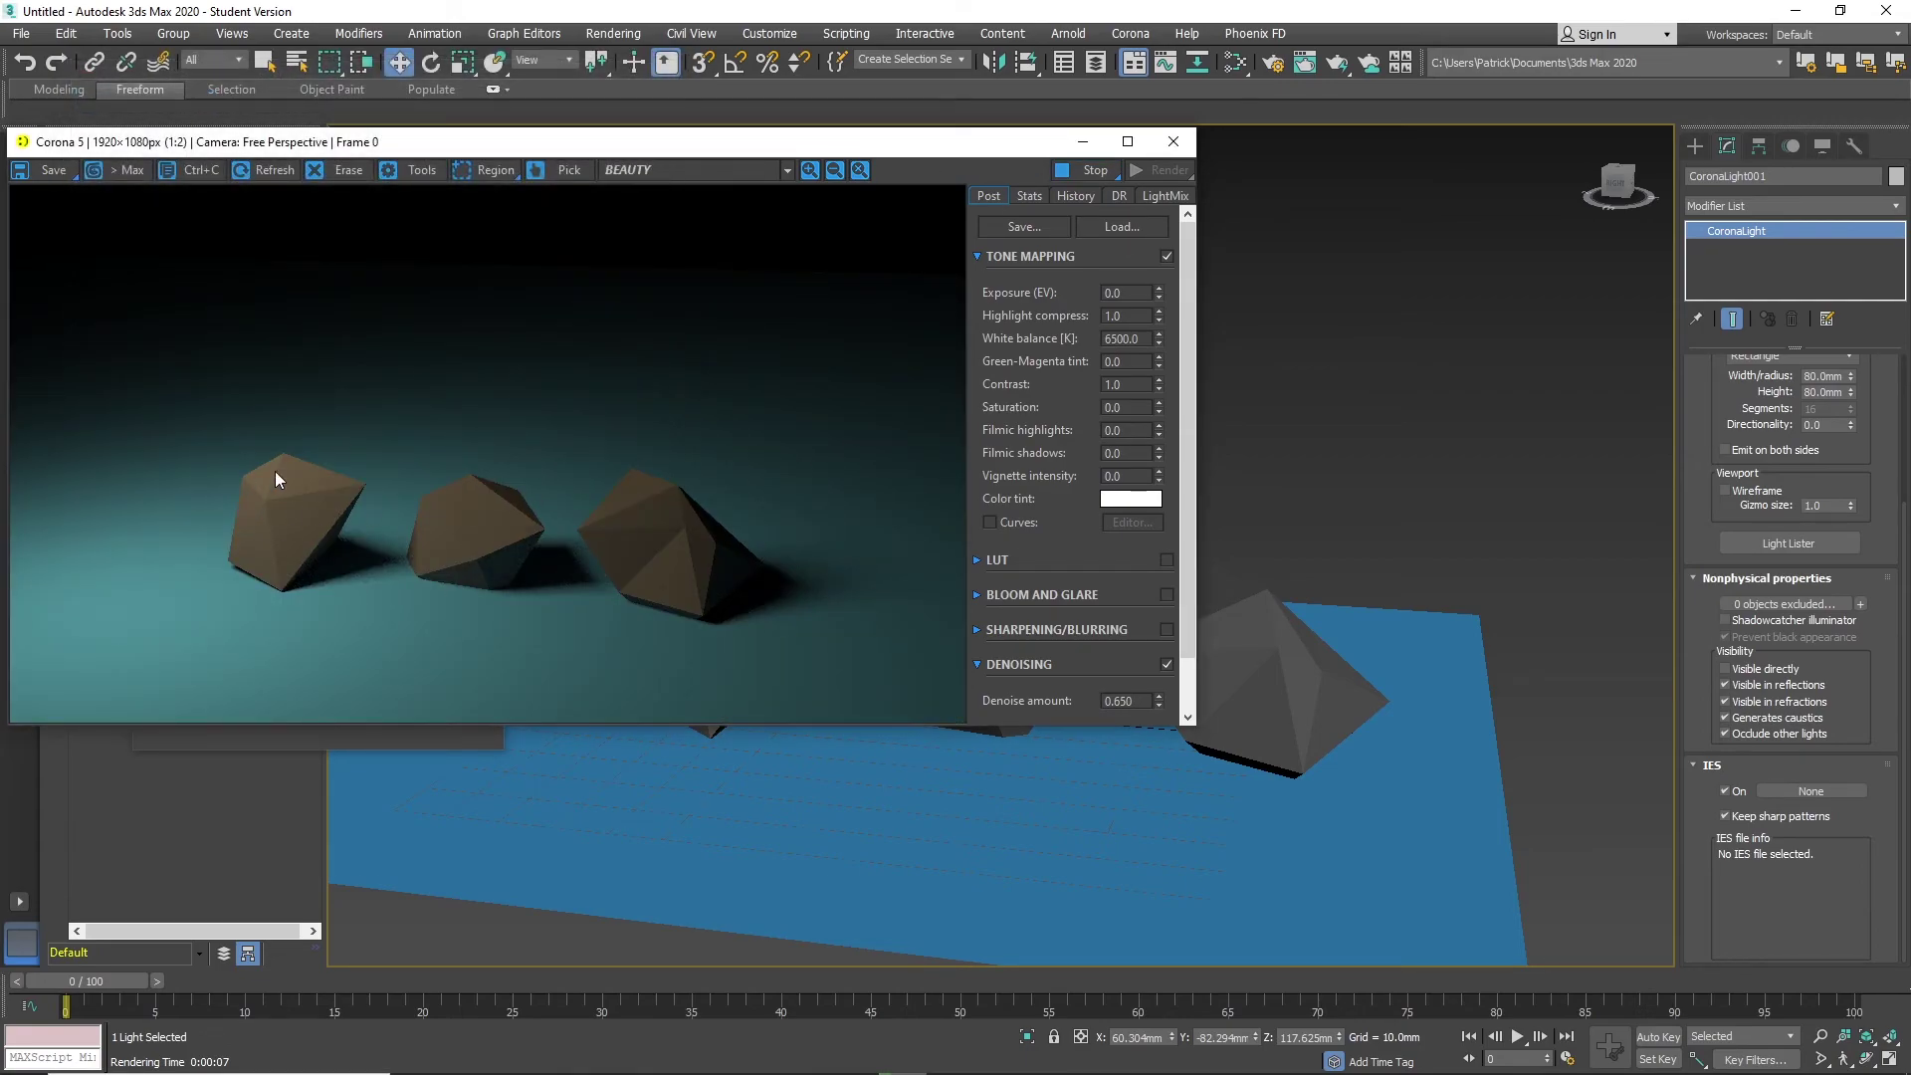
pyautogui.click(1174, 142)
pyautogui.click(485, 164)
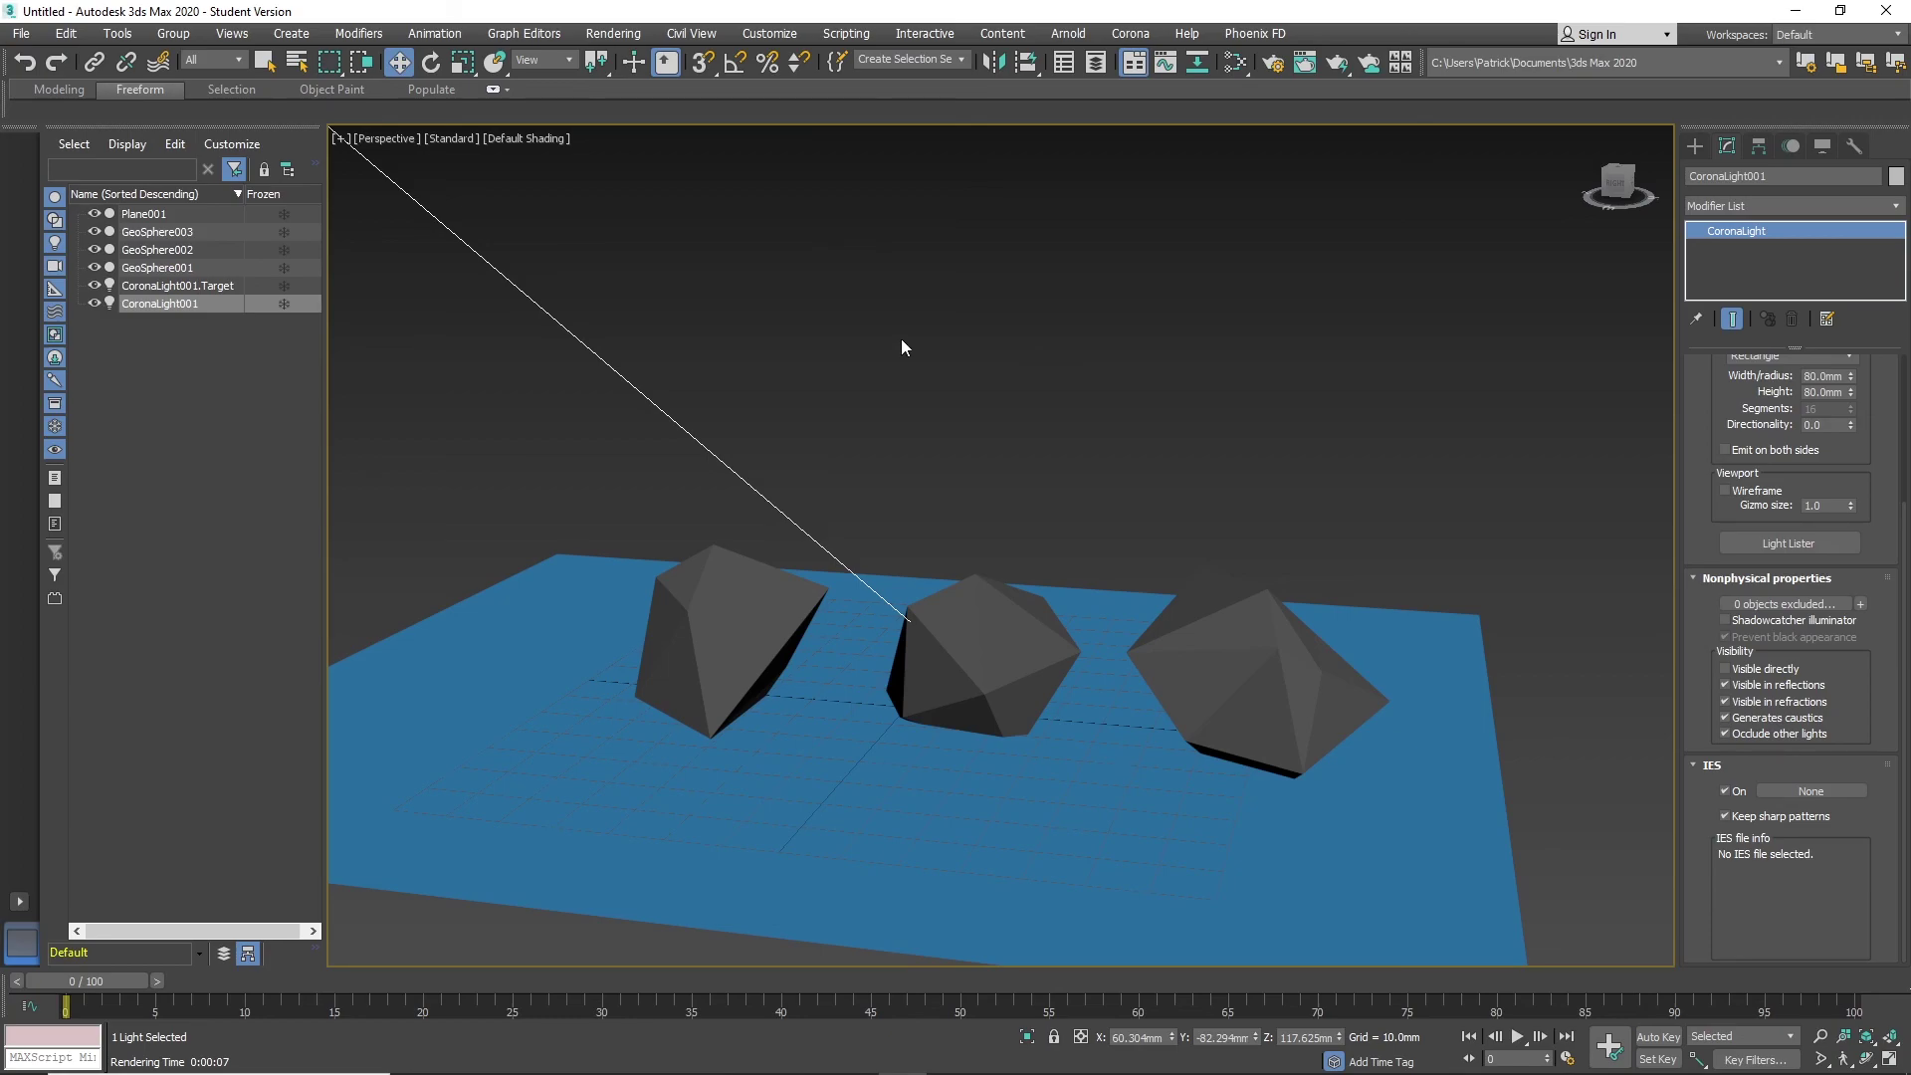
pyautogui.click(547, 311)
pyautogui.click(1084, 279)
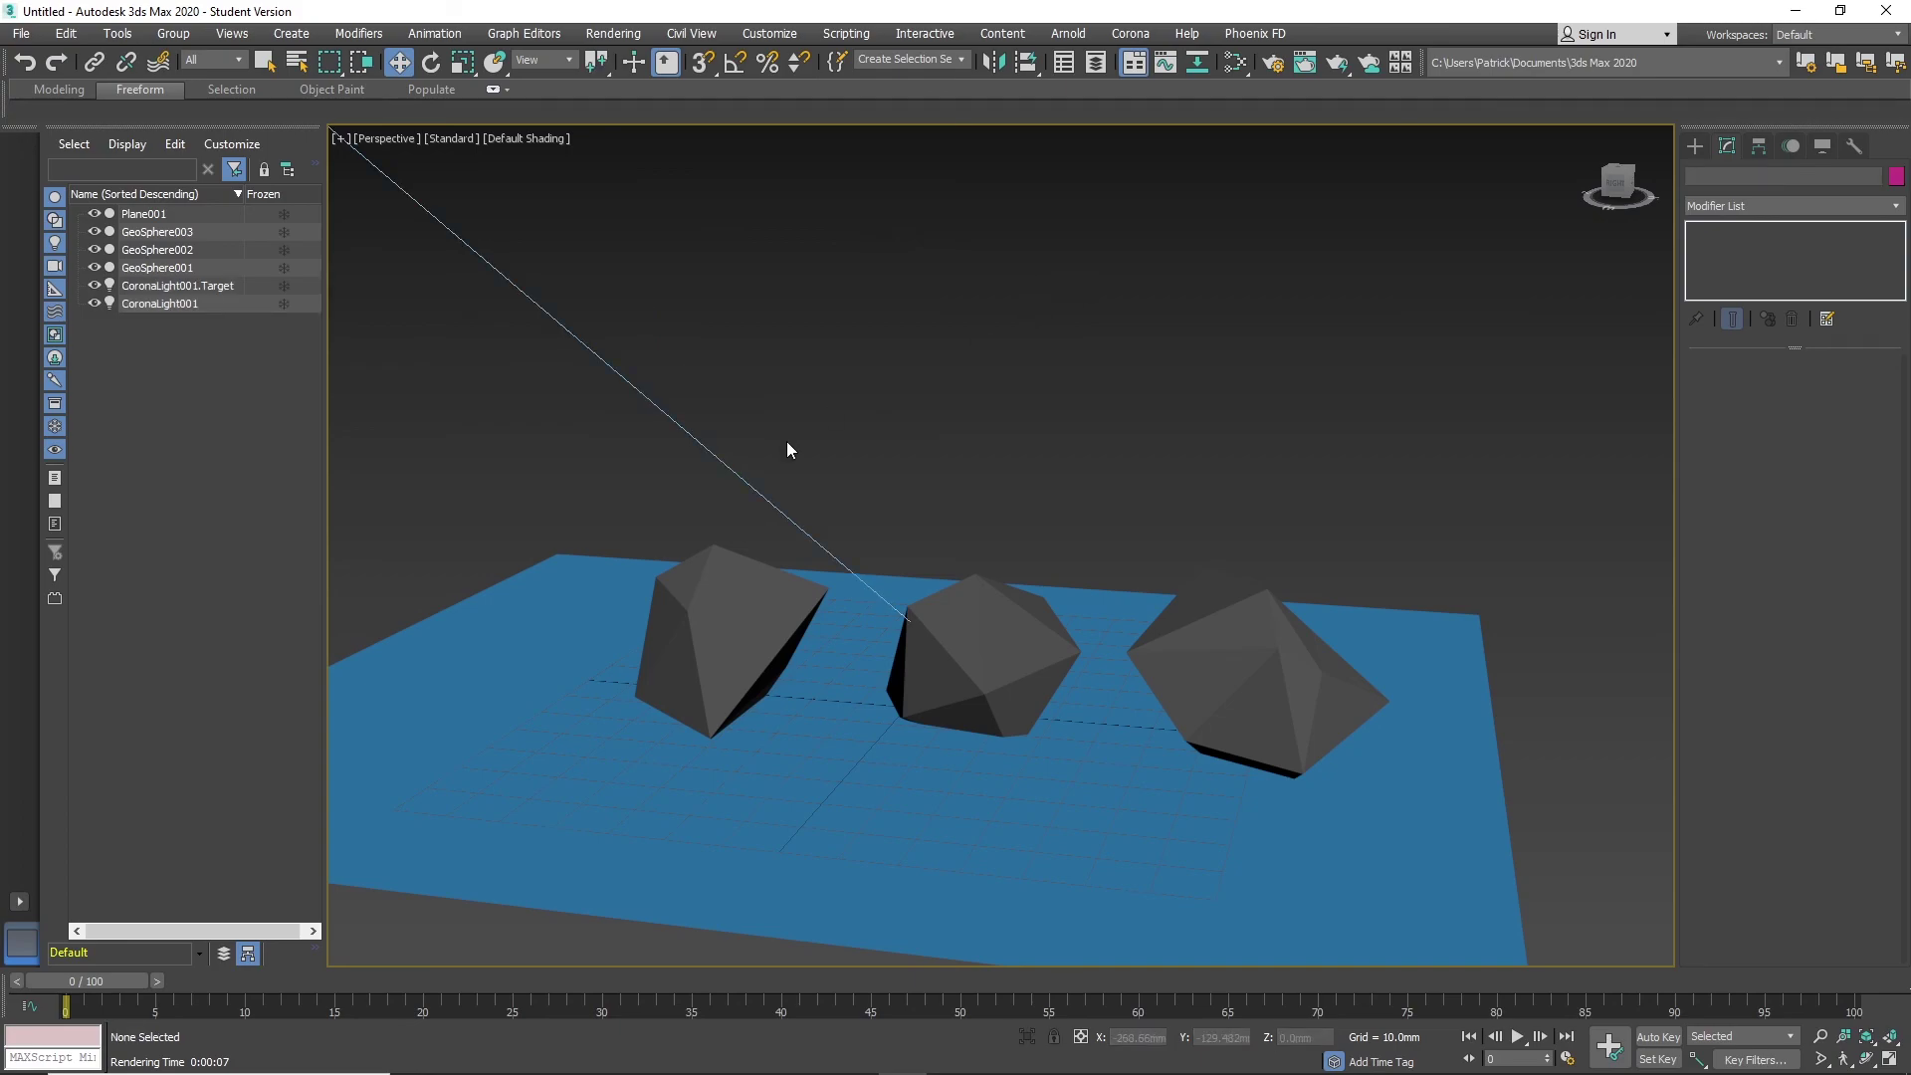